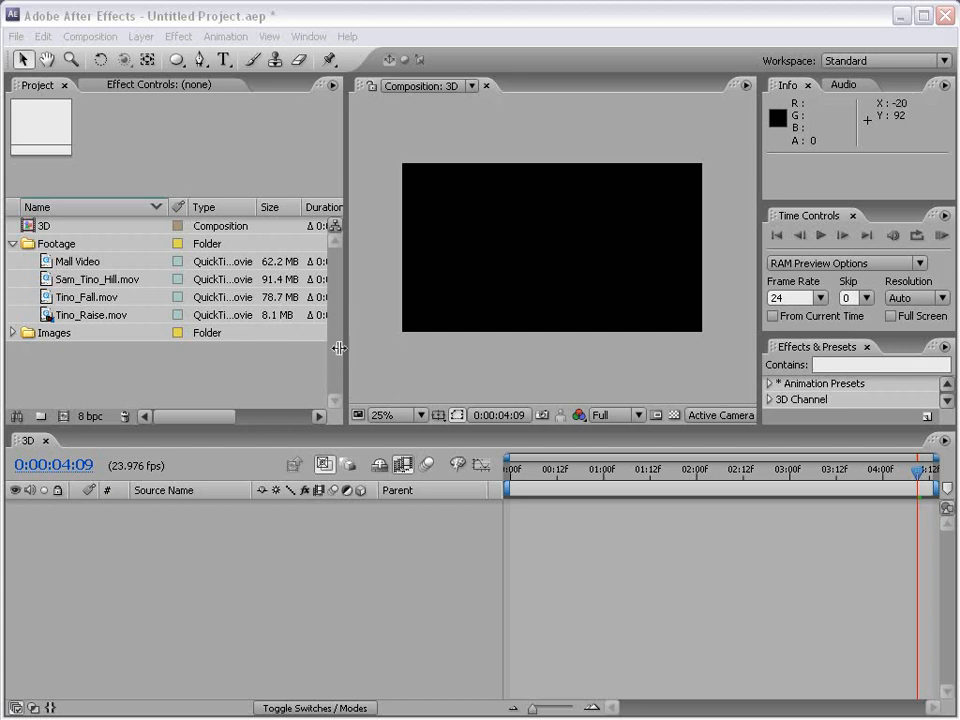
- Add the Tino_Raise.mov, Tino_Fall.mov, Sam_Tino_Hill.mov and Mall Video clips to the 3D composition as layers
left_click_drag(339, 348, 283, 358)
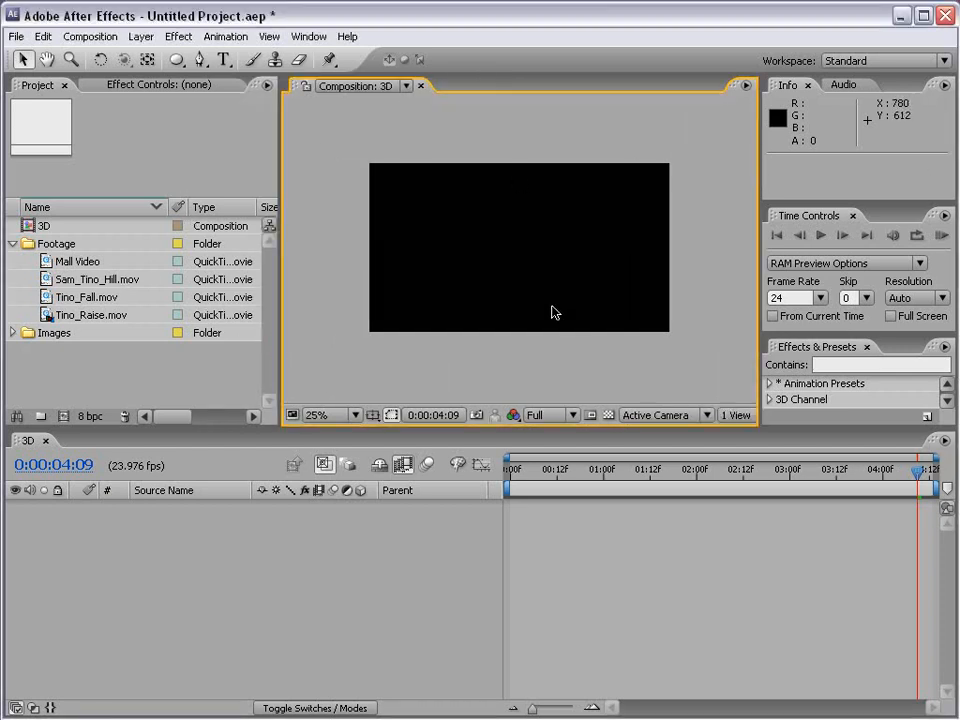
left_click(66, 262)
left_click(86, 280)
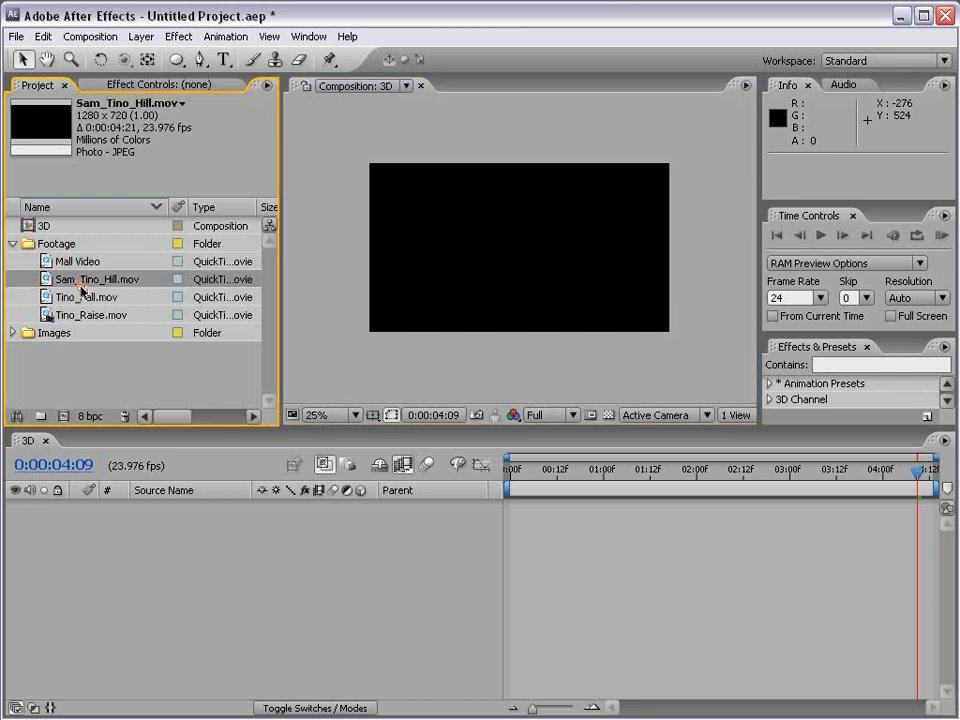
left_click(88, 299)
left_click(90, 314)
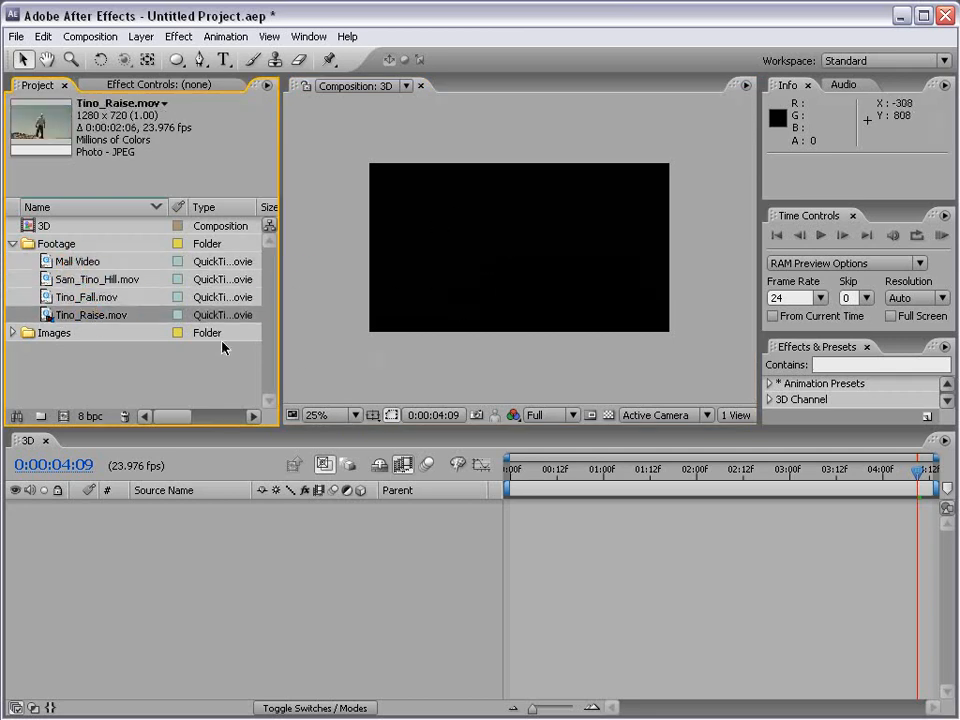
left_click_drag(77, 318, 101, 561)
left_click_drag(90, 284, 140, 540)
left_click_drag(66, 267, 180, 615)
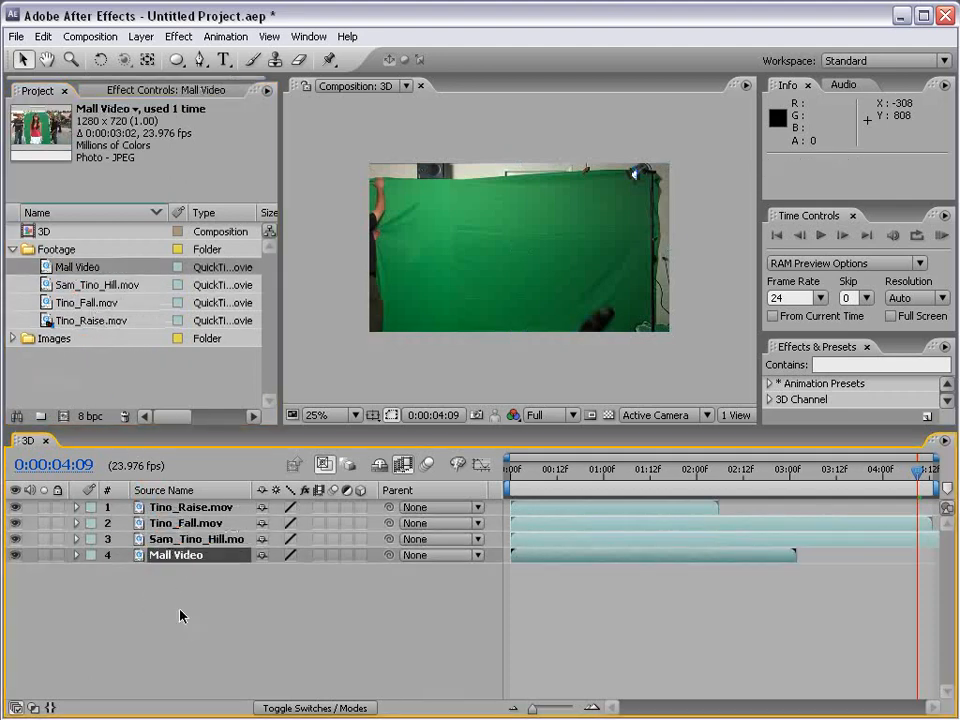
- End the work area at 0:00:02:00, trim the composition to it, and preview the result
left_click(697, 476)
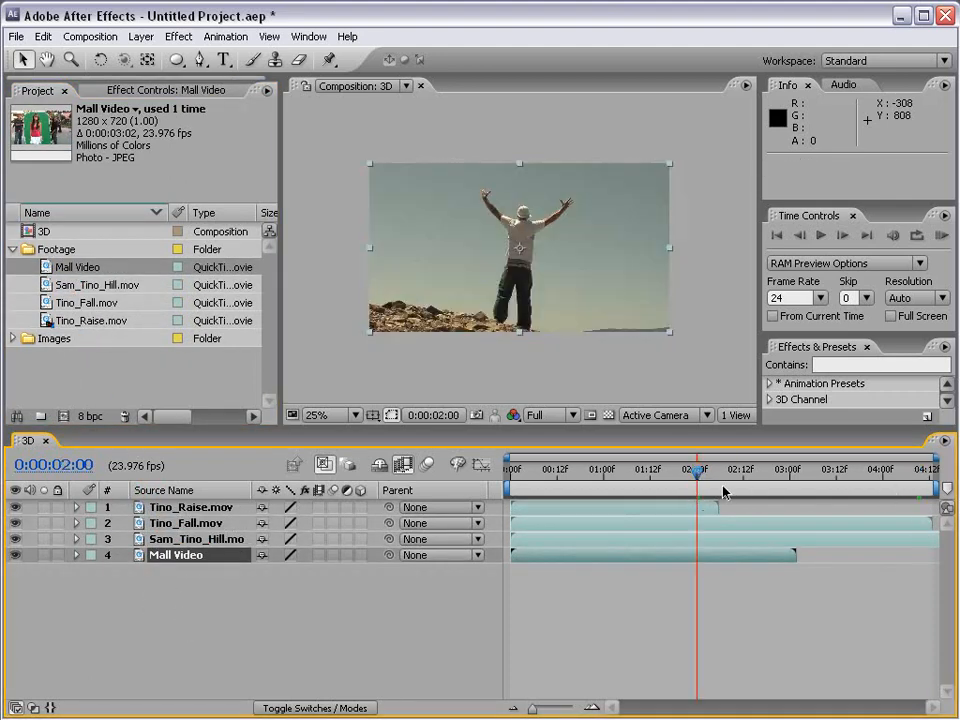
left_click_drag(936, 487, 703, 489)
right_click(641, 490)
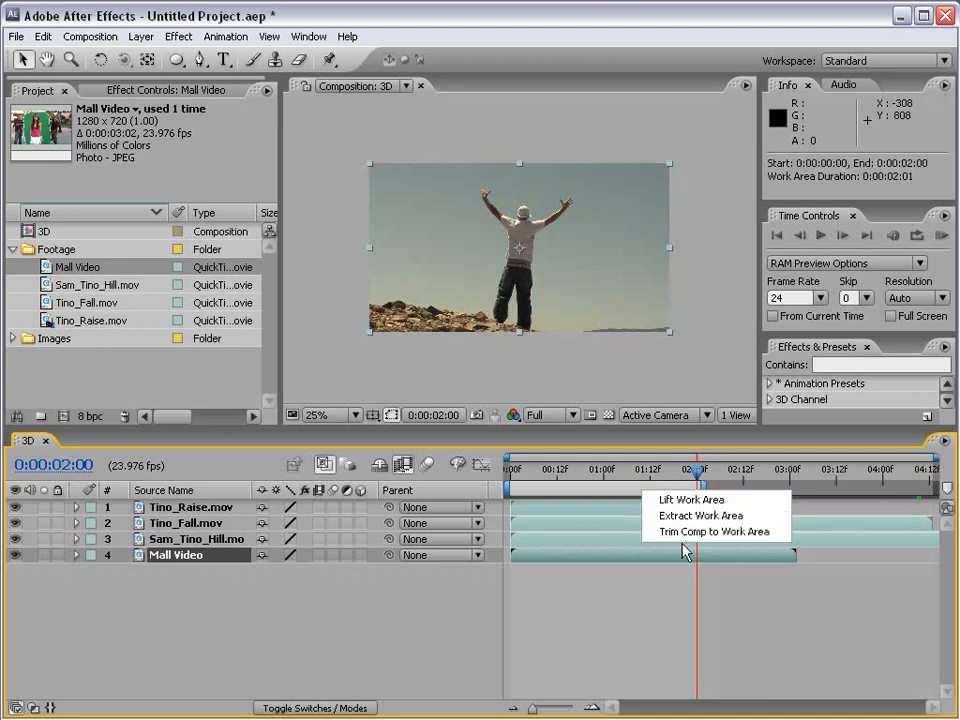
left_click(773, 532)
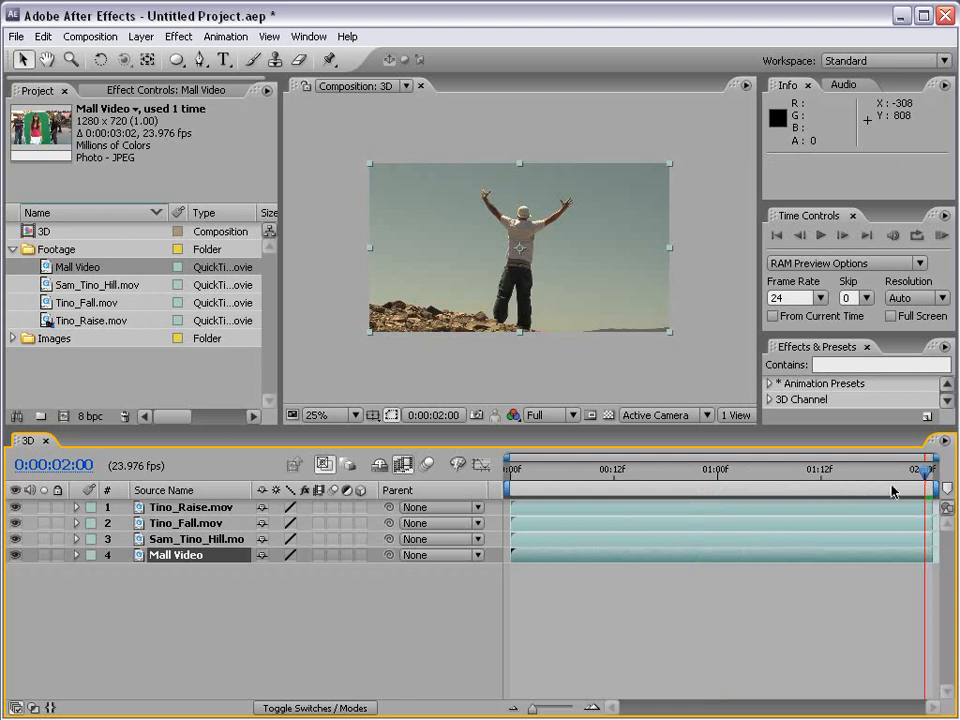
key("KP_0")
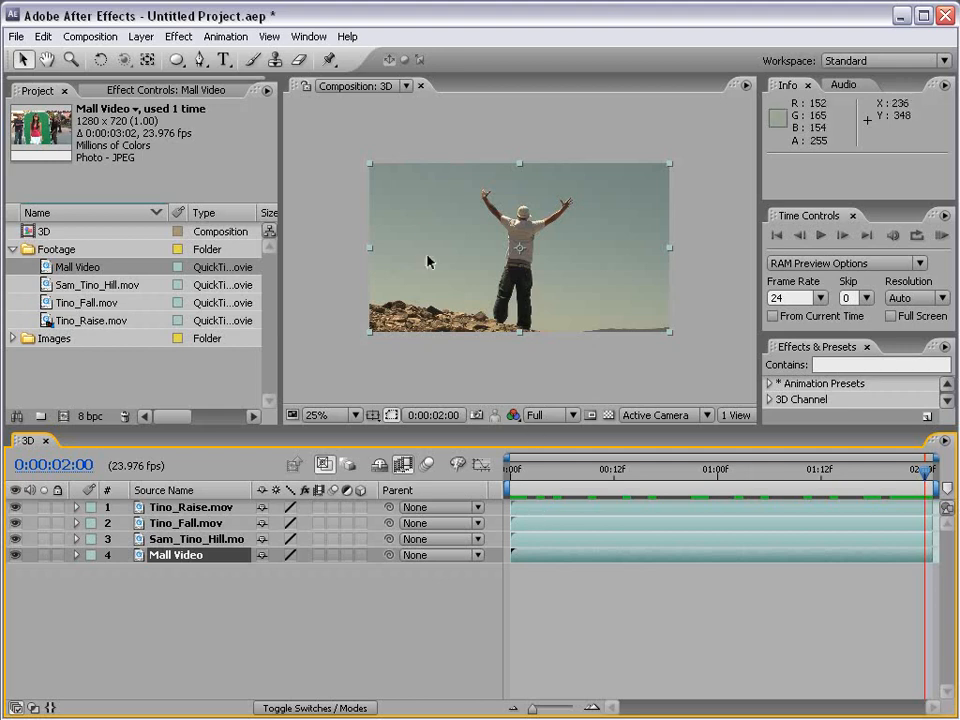
- Try moving three of the footage layers apart within the frame and undo the moves
left_click_drag(426, 234, 506, 340)
left_click_drag(552, 196, 387, 271)
left_click_drag(591, 218, 641, 312)
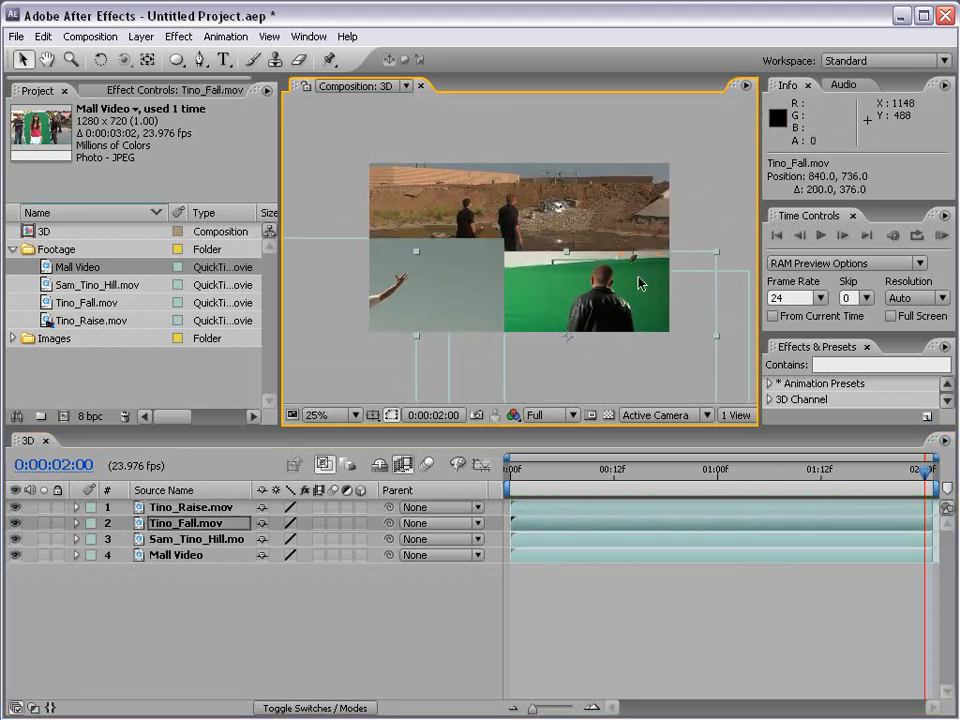
key("ctrl+z")
key("ctrl+z")
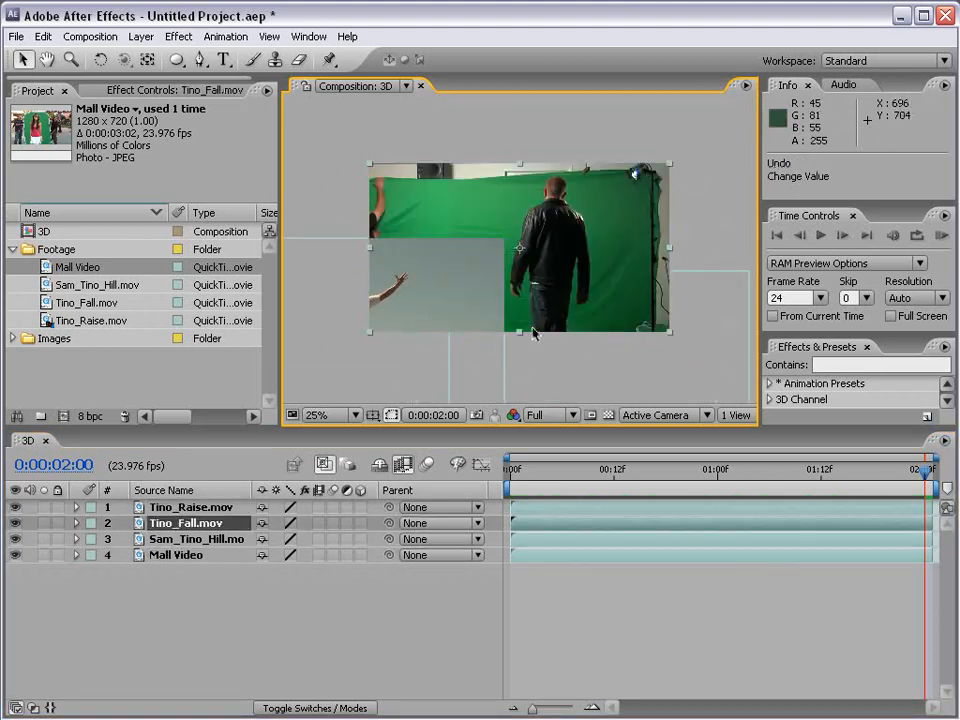
key("ctrl+z")
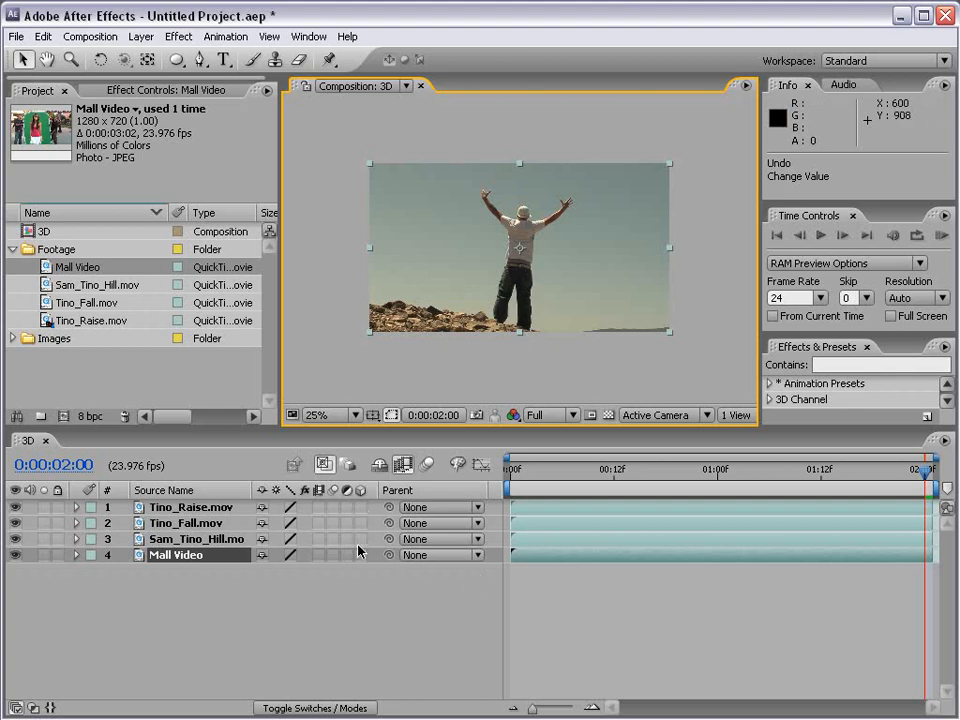
- Make all four footage layers 3D and solo the Tino_Raise.mov layer
left_click(310, 582)
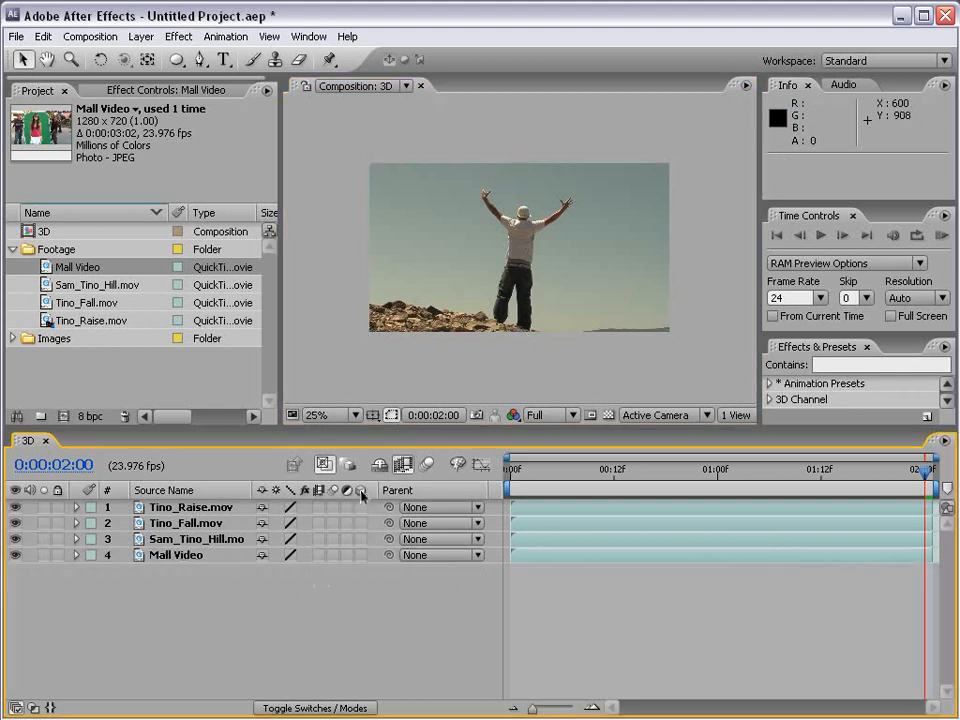
left_click_drag(361, 507, 361, 556)
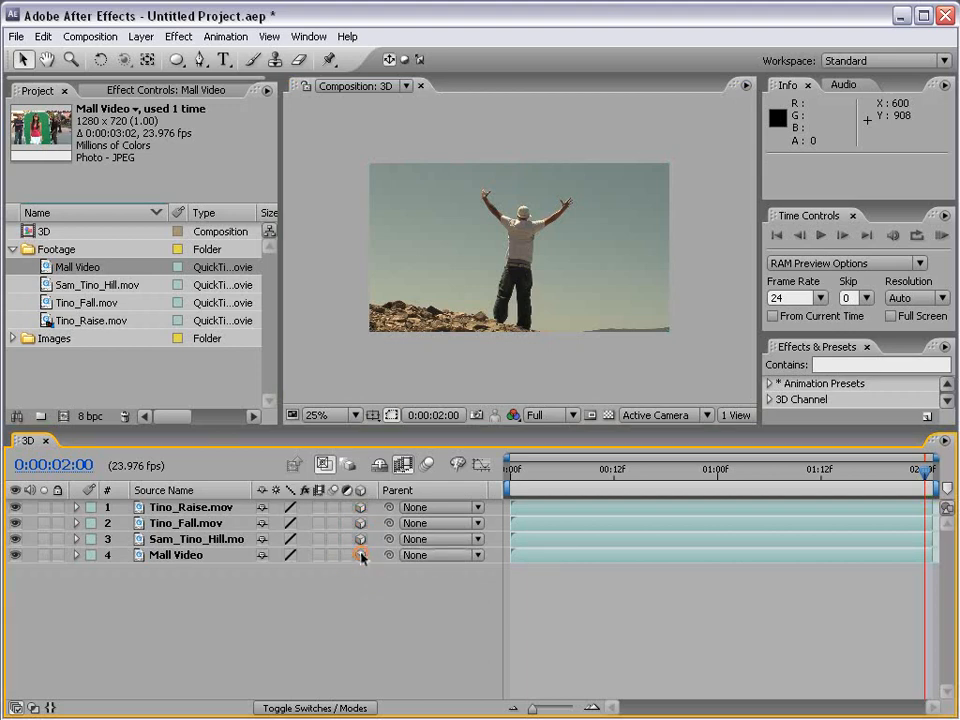
left_click(472, 270)
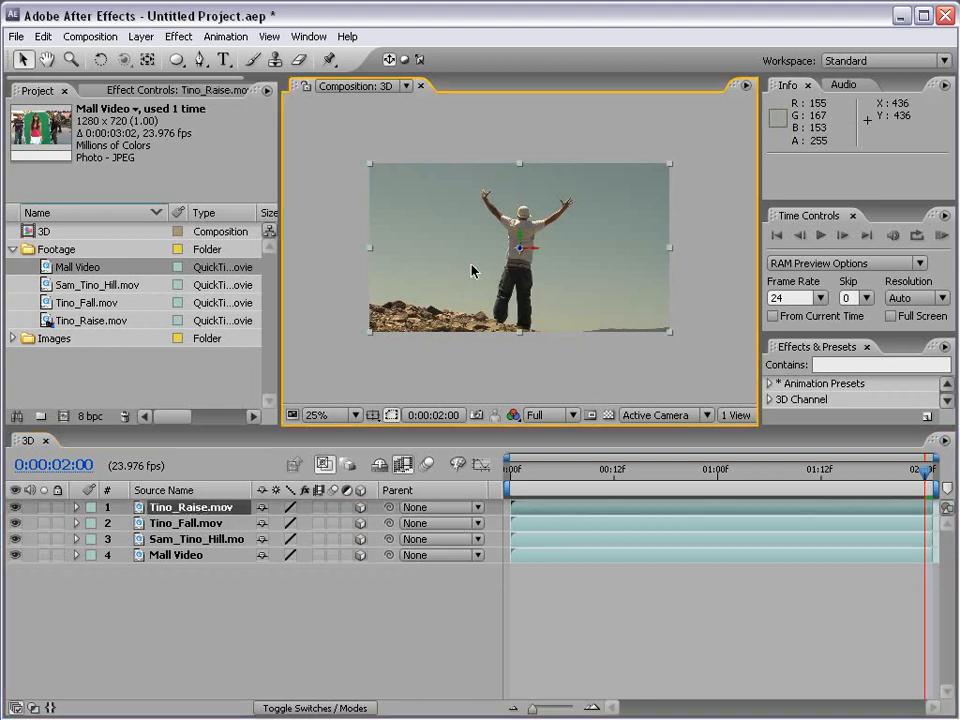
key("period")
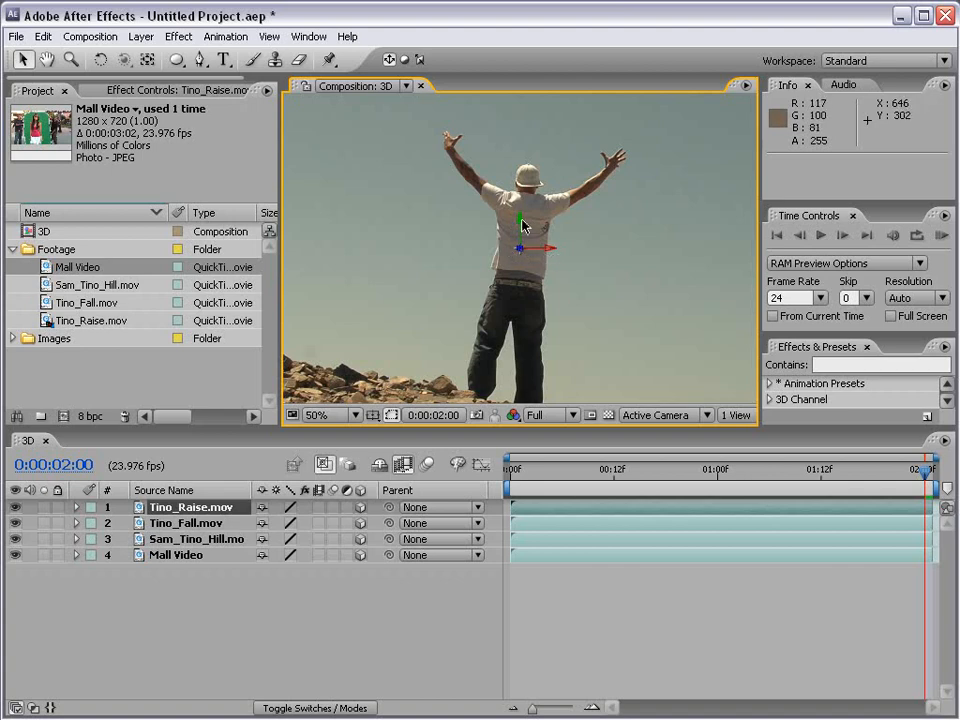
key("comma")
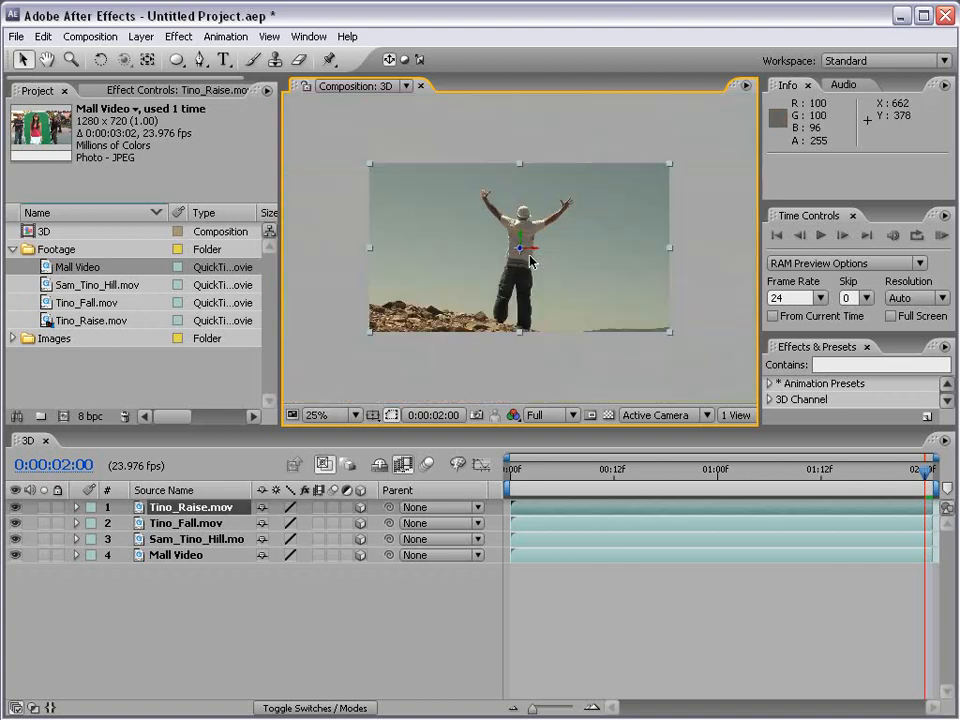
left_click(43, 507)
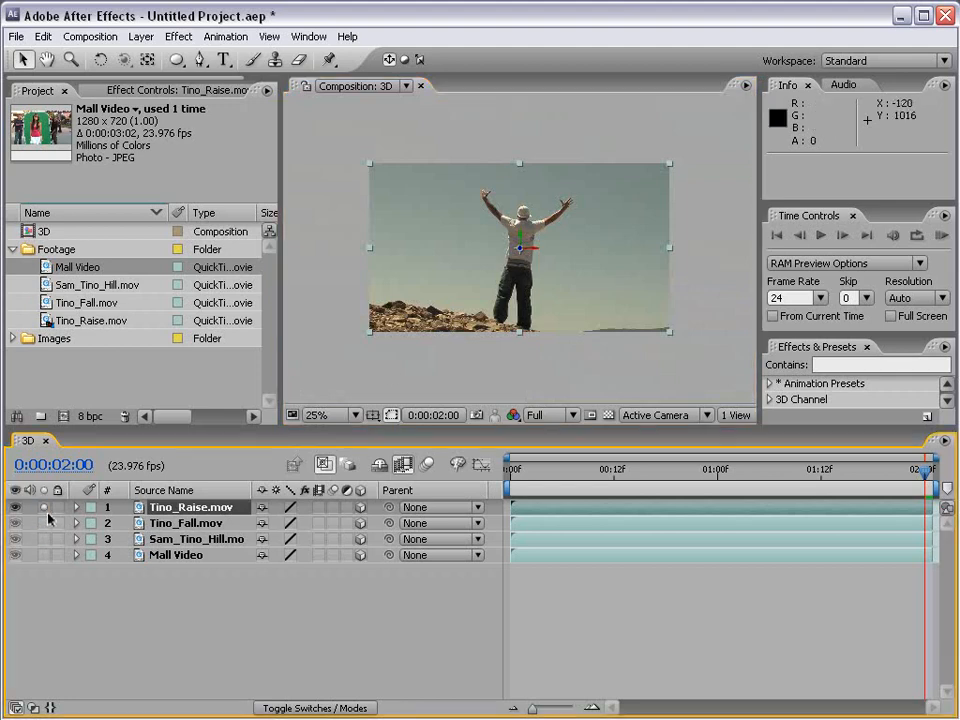
- Try moving the Tino_Raise.mov layer freely and along its X axis, undoing each move
left_click_drag(582, 236, 642, 229)
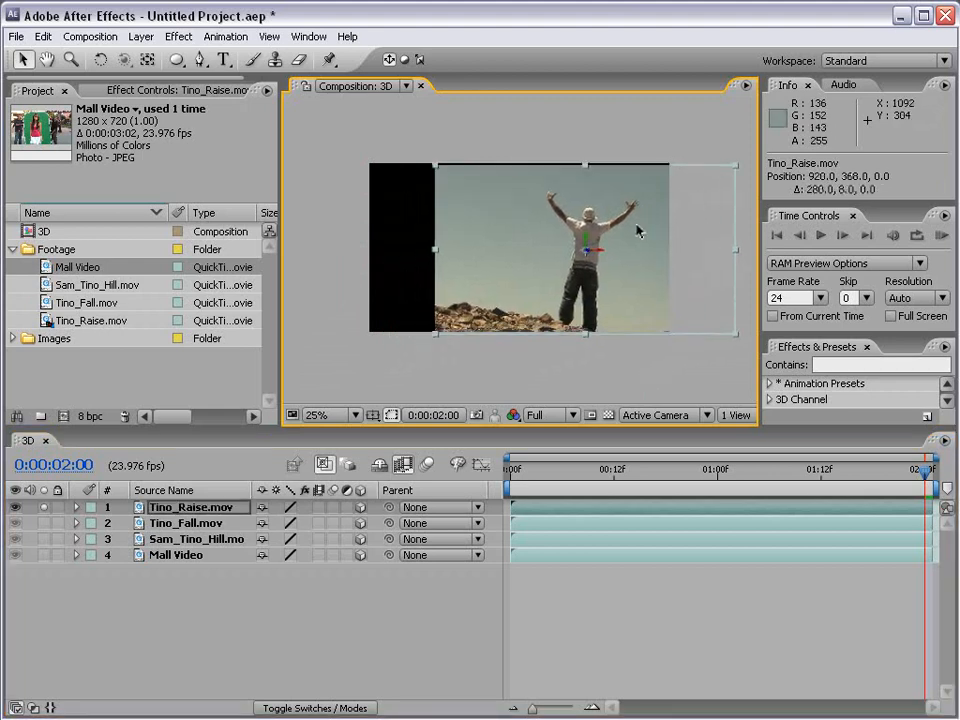
key("ctrl+z")
key("period")
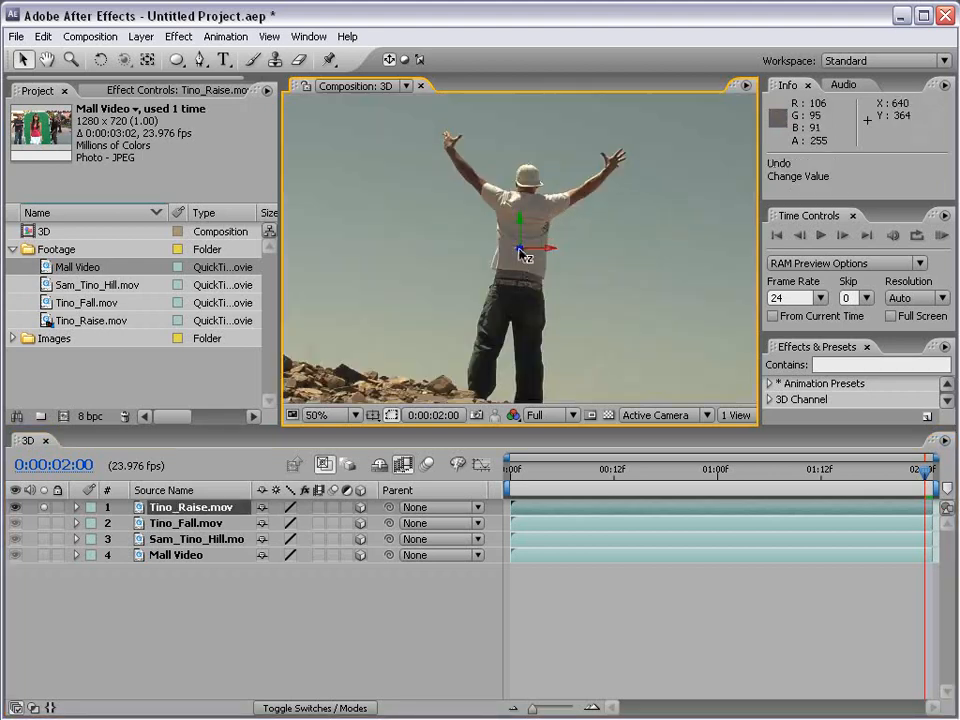
left_click_drag(540, 254, 521, 262)
key("comma")
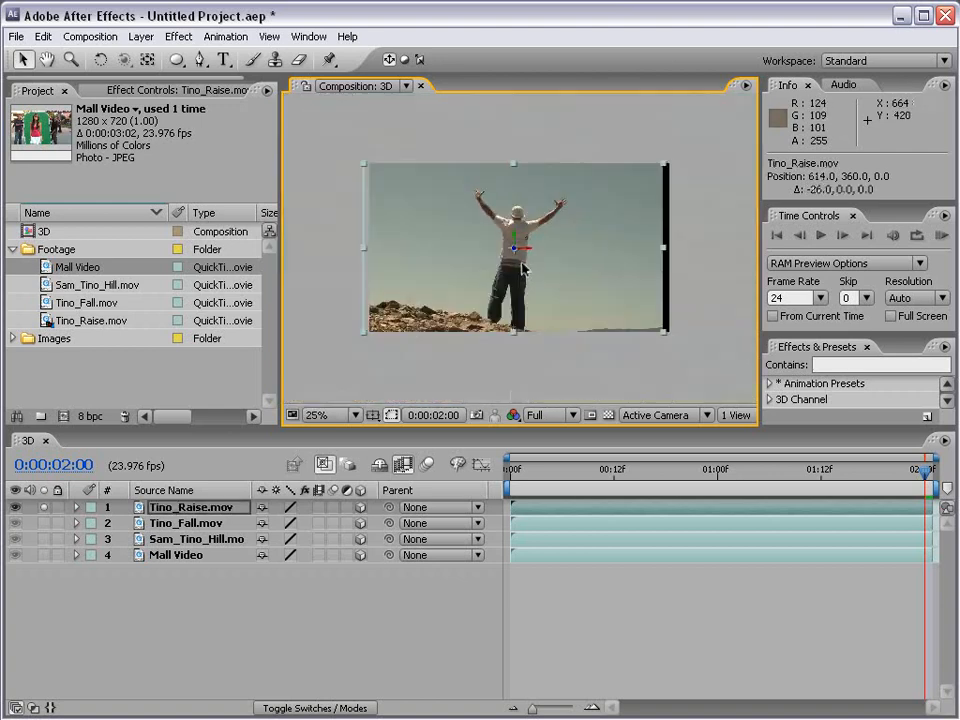
key("ctrl+z")
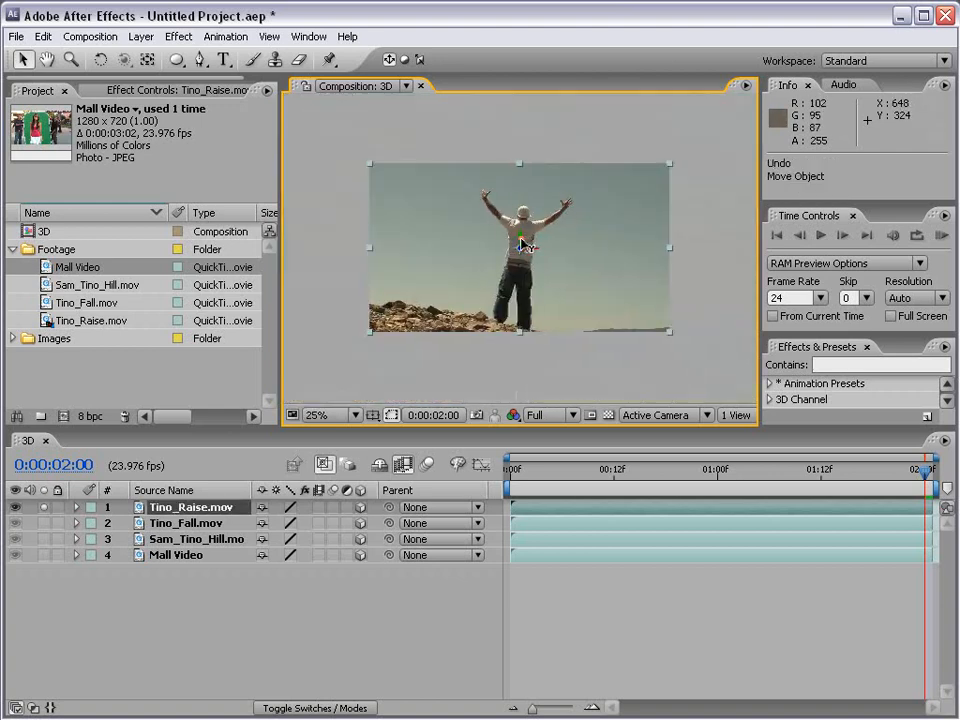
- Try pushing the Tino_Raise.mov layer back along its Z axis to about 1318 and undo it
mouse_move(521, 243)
left_mouse_down()
mouse_move(521, 207)
mouse_move(530, 215)
mouse_move(524, 278)
mouse_move(568, 261)
mouse_move(429, 304)
mouse_move(129, 296)
mouse_move(497, 279)
mouse_move(560, 290)
mouse_move(411, 332)
mouse_move(122, 474)
left_mouse_up()
key("ctrl+z")
key("period")
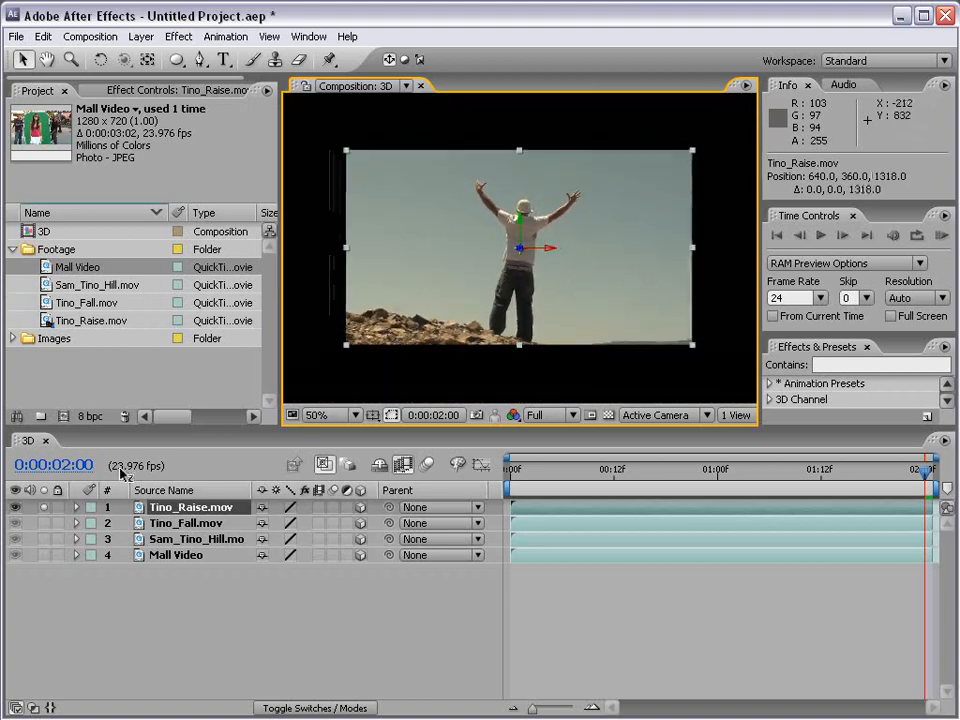
key("ctrl+z")
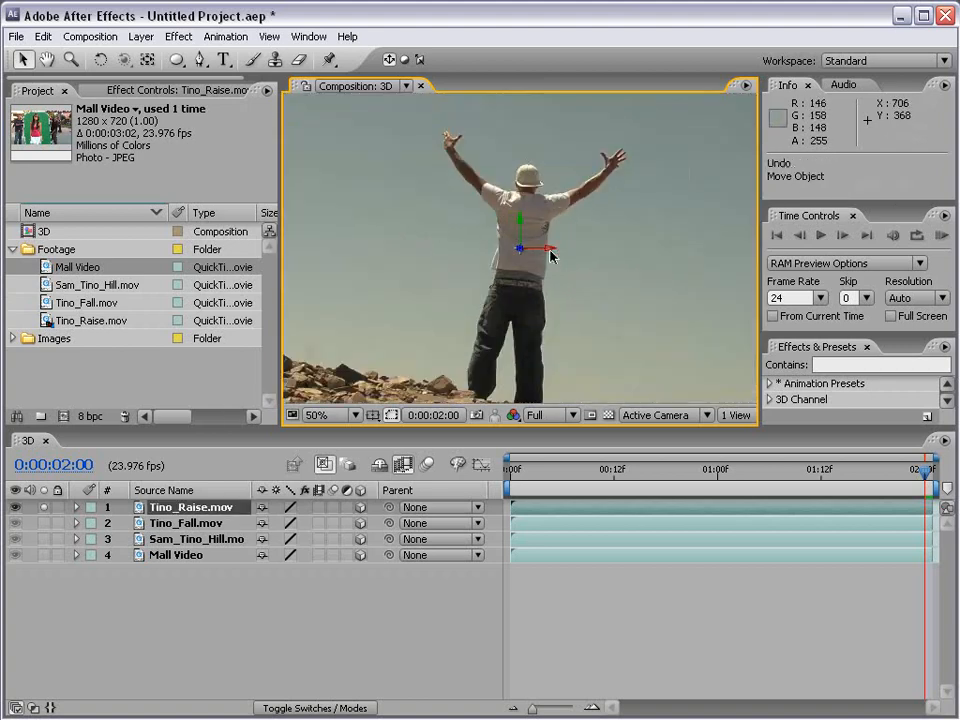
key("comma")
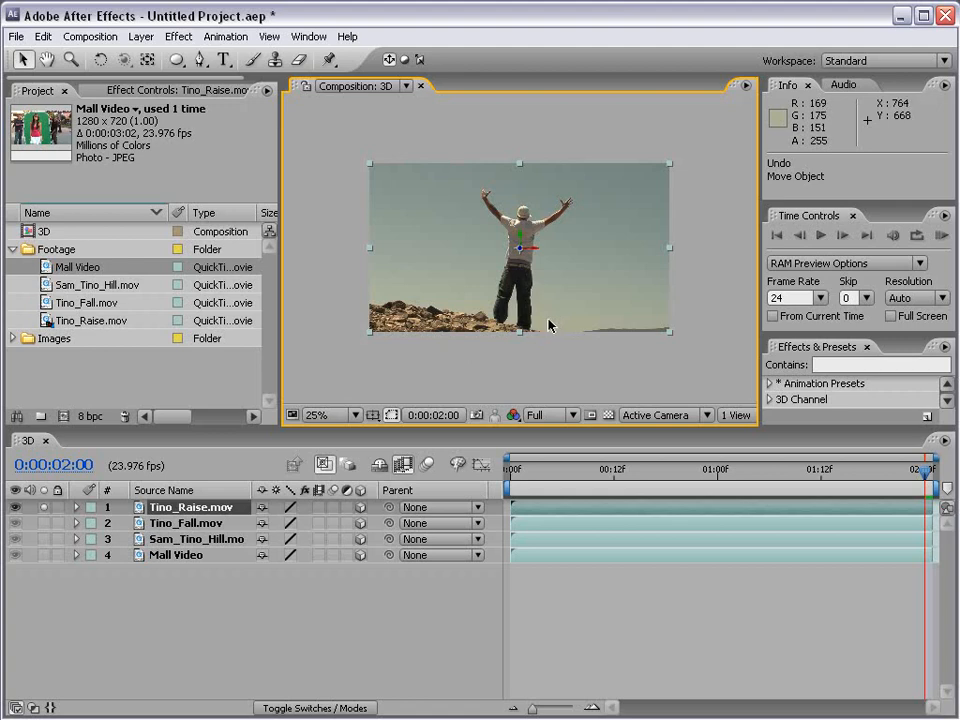
- Create a camera layer with the 50mm preset and turn off solo on the Tino_Raise.mov layer
left_click(141, 37)
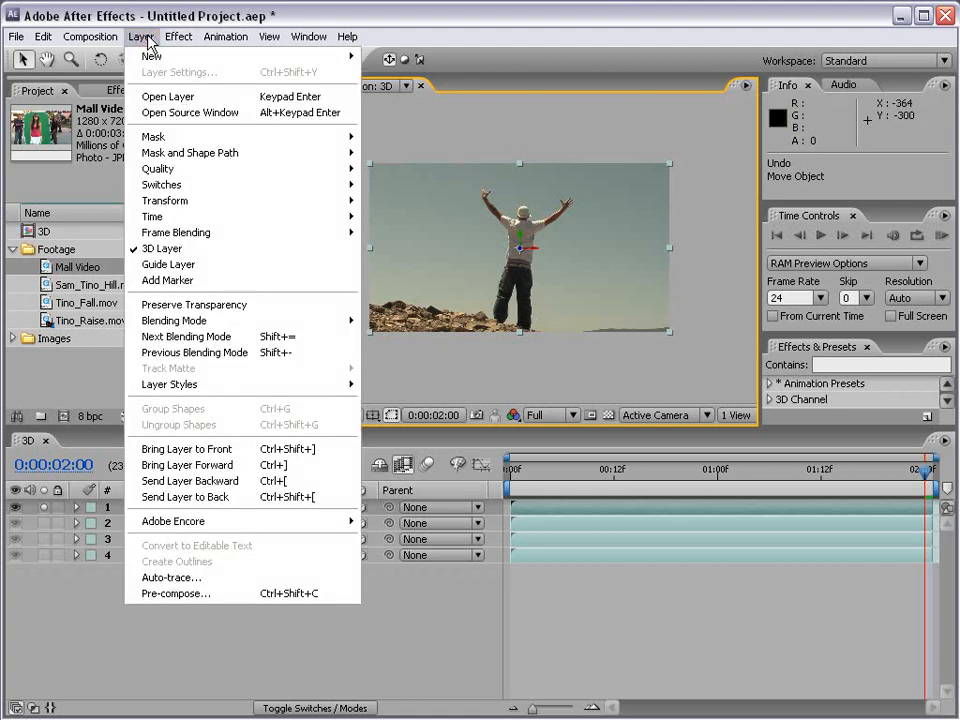
mouse_move(150, 56)
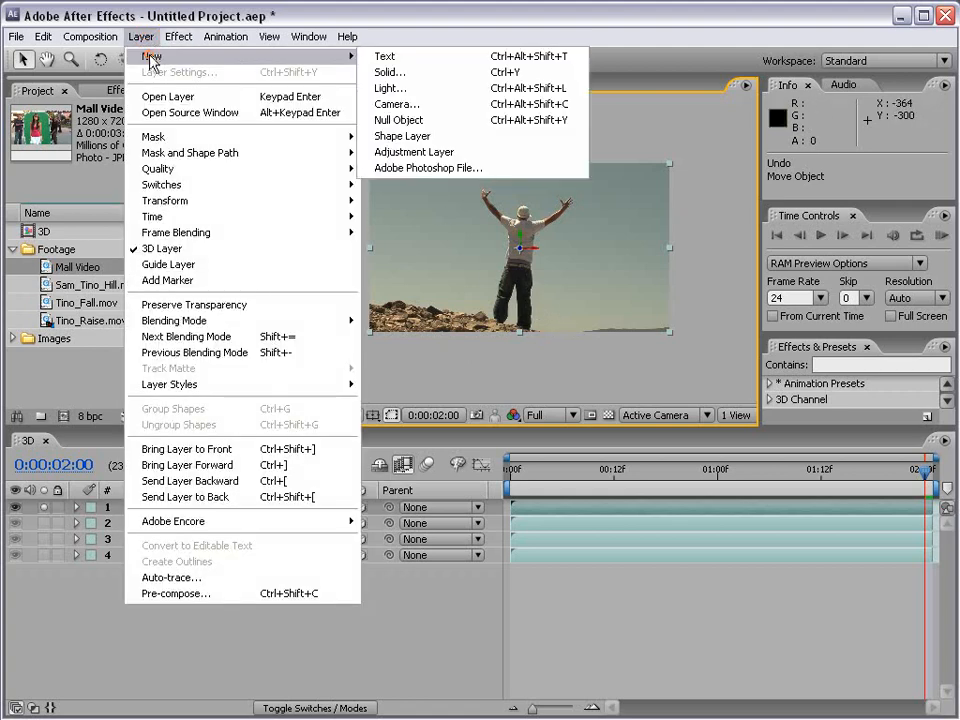
left_click(449, 104)
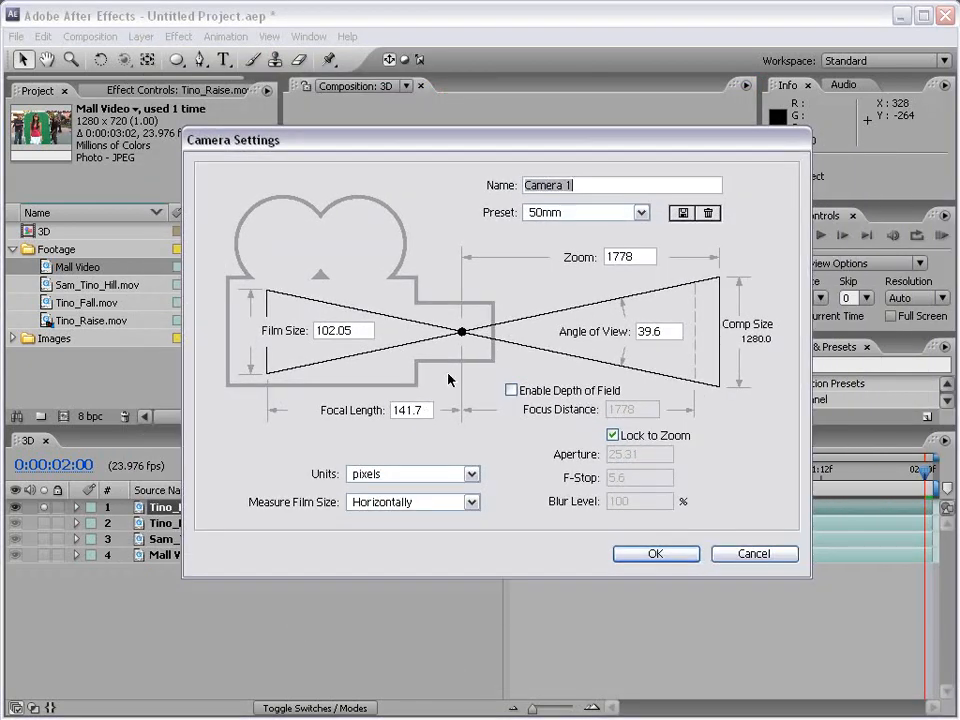
left_click(593, 214)
left_click(562, 317)
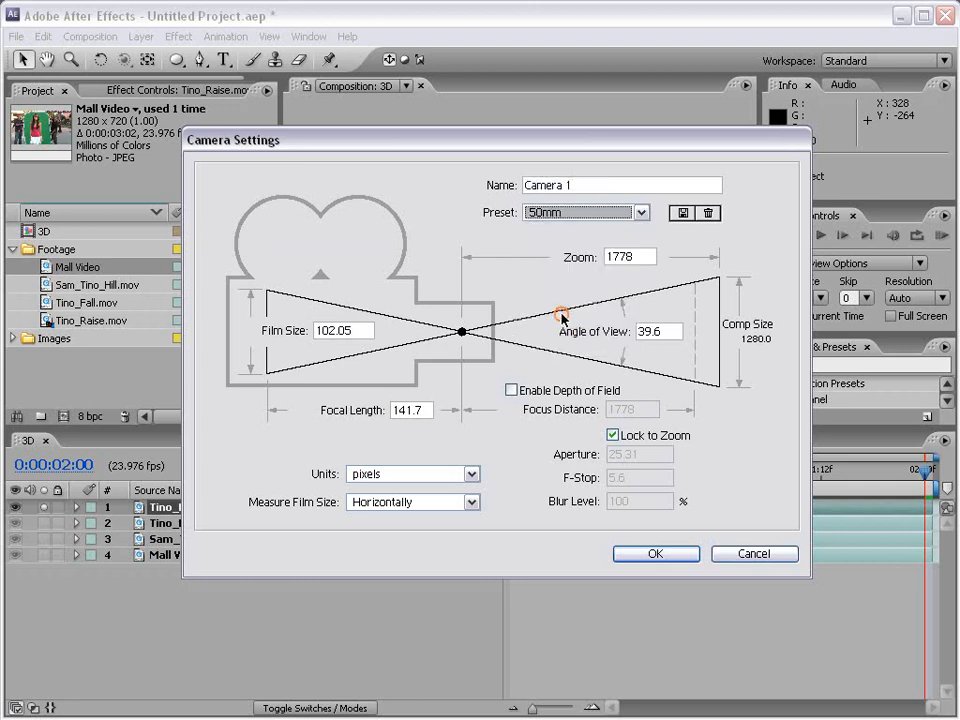
left_click(652, 554)
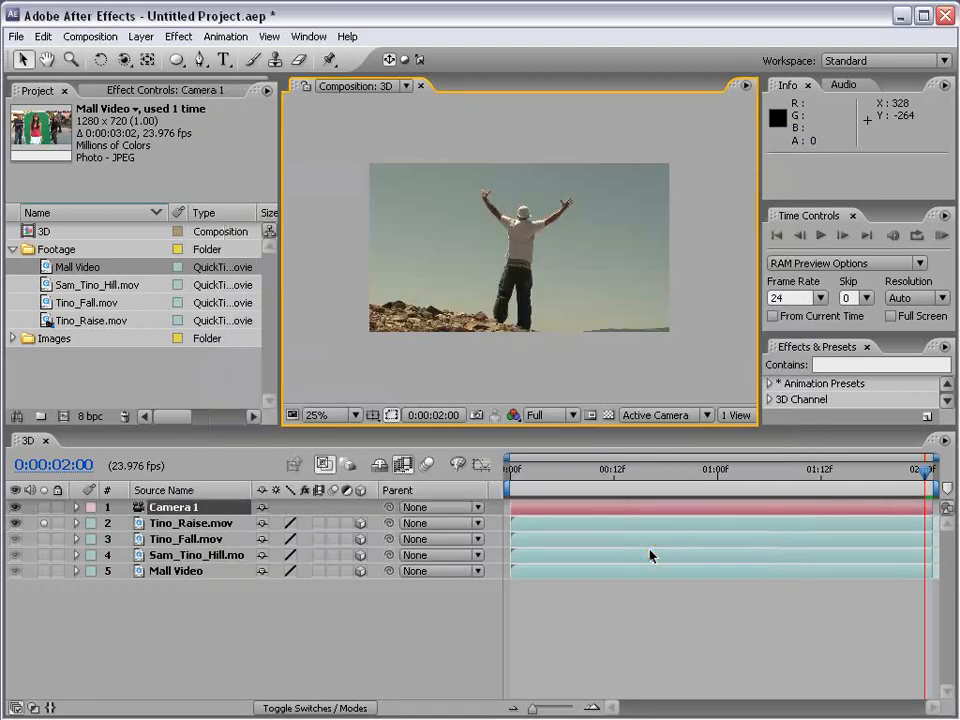
left_click(44, 526)
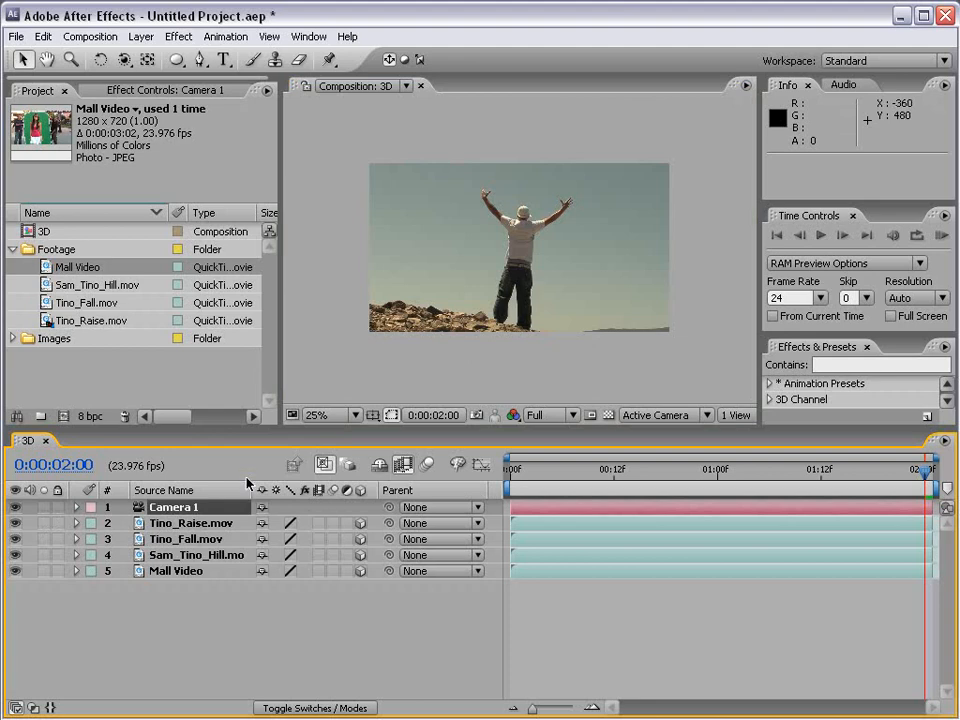
- Try orbiting the camera around the footage with the Orbit Camera tool and undo the rotations
left_click(125, 61)
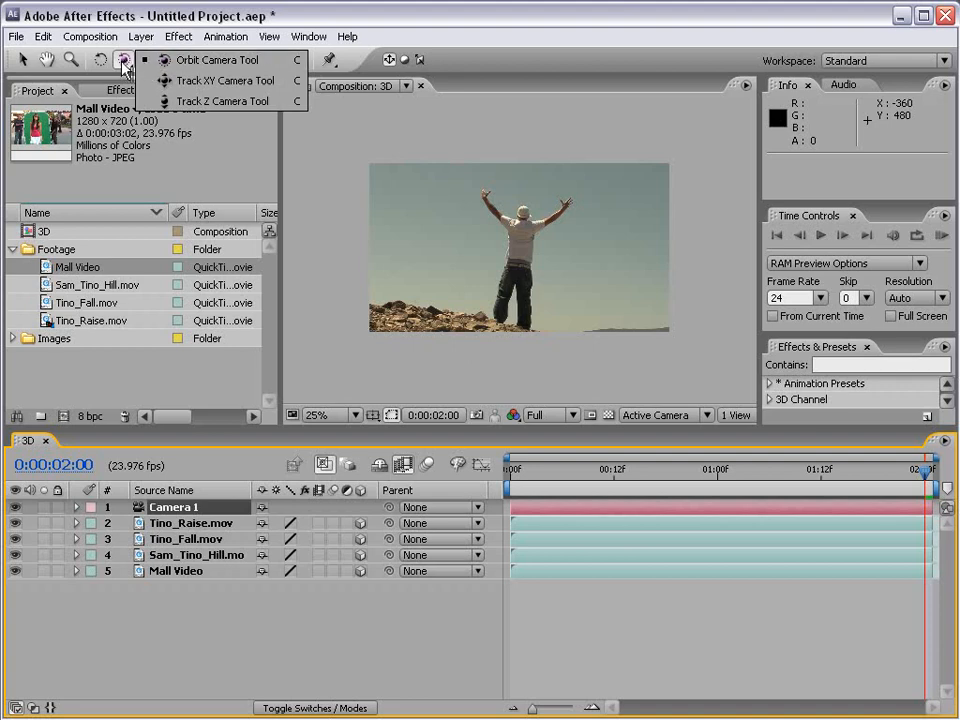
left_click_drag(570, 228, 523, 221)
left_click_drag(457, 217, 404, 164)
key("ctrl+z")
key("ctrl+z")
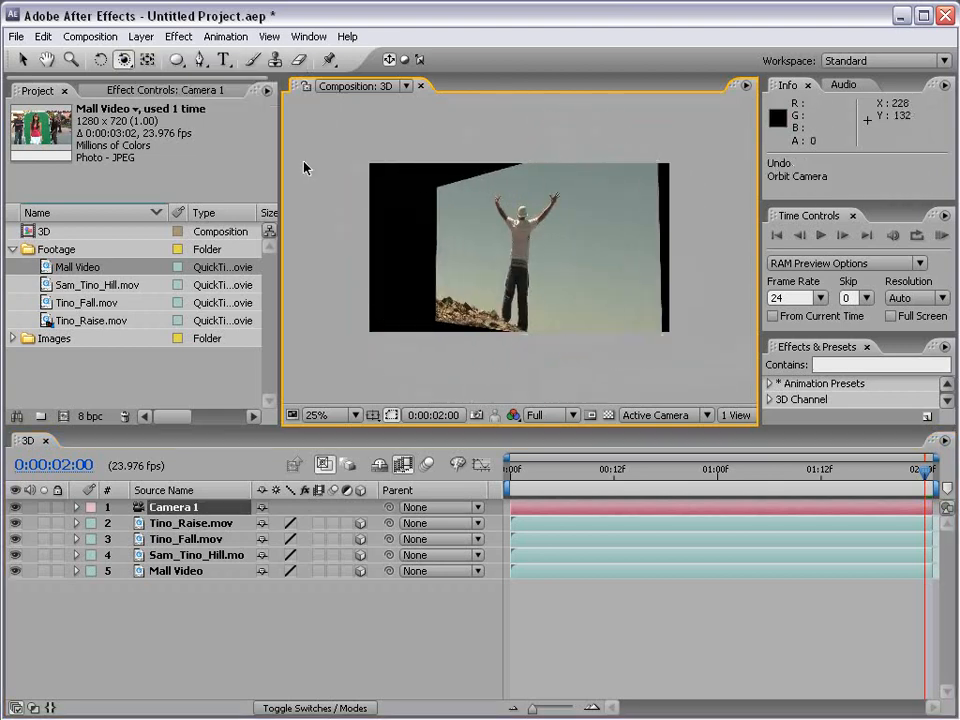
- Try shifting the camera sideways with the Track XY Camera tool, undoing each move
left_click(124, 62)
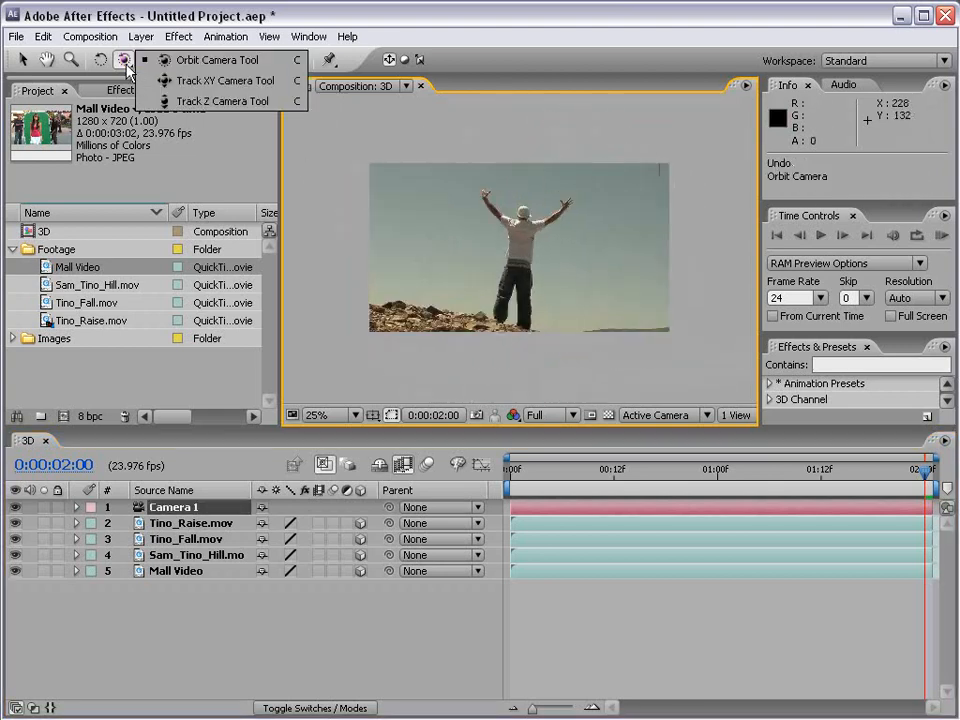
left_click(203, 81)
left_click_drag(439, 245, 294, 255)
key("ctrl+z")
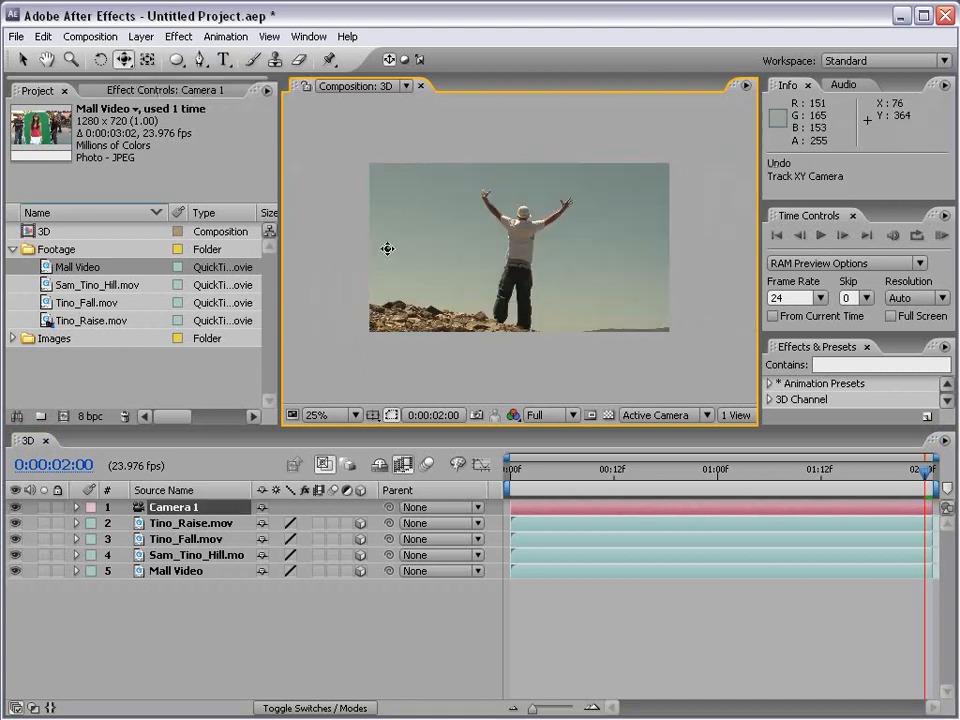
left_click_drag(639, 287, 497, 290)
key("ctrl+z")
- Try moving the camera in depth with the Track Z Camera tool and undo it
left_click_drag(124, 59, 183, 102)
left_click_drag(497, 245, 529, 351)
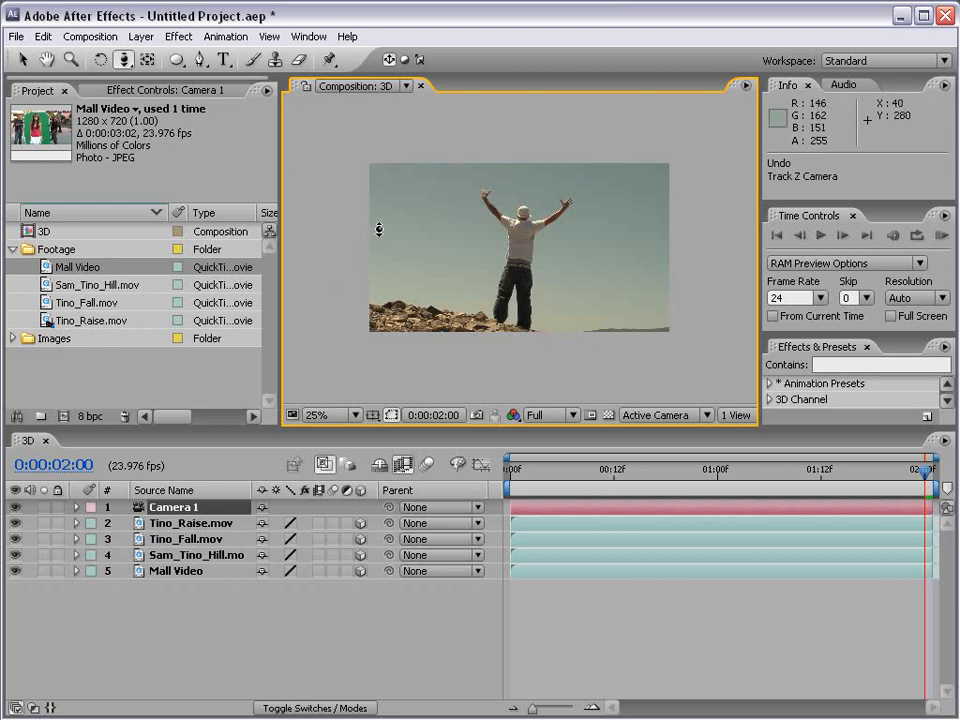
- Scale the Tino_Raise.mov layer down to about 53% with the Selection tool
left_click(22, 58)
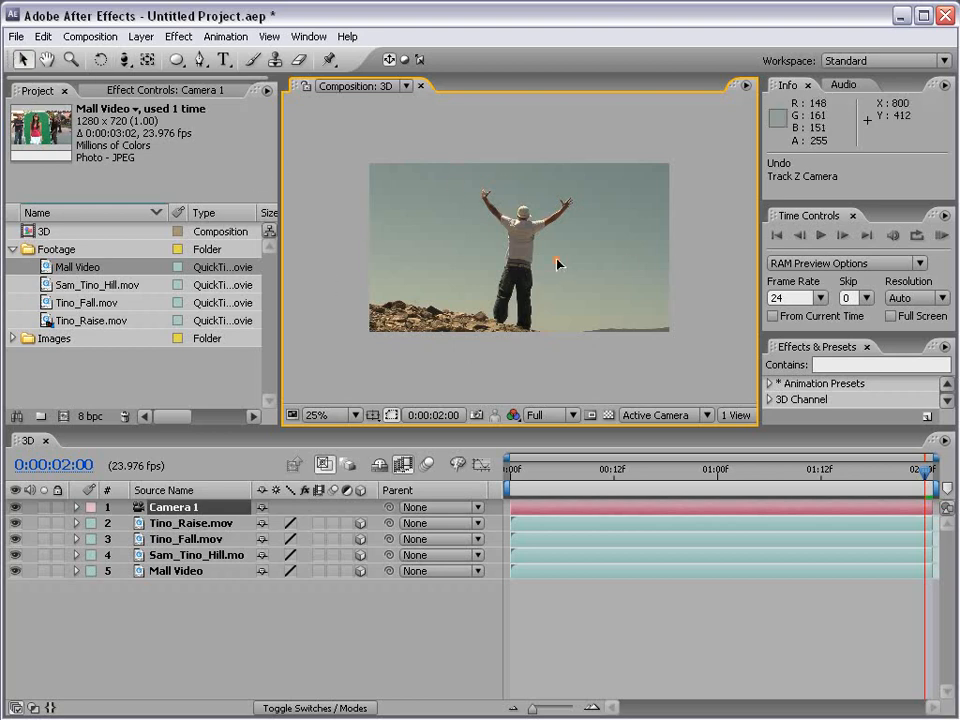
left_click(441, 331)
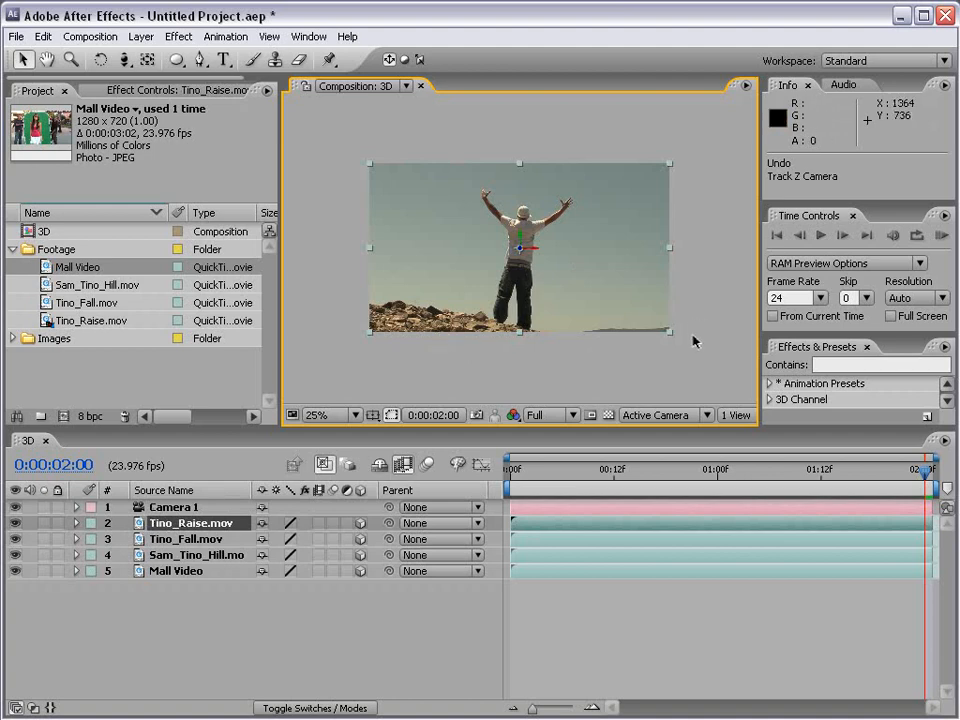
left_click_drag(672, 339, 615, 300)
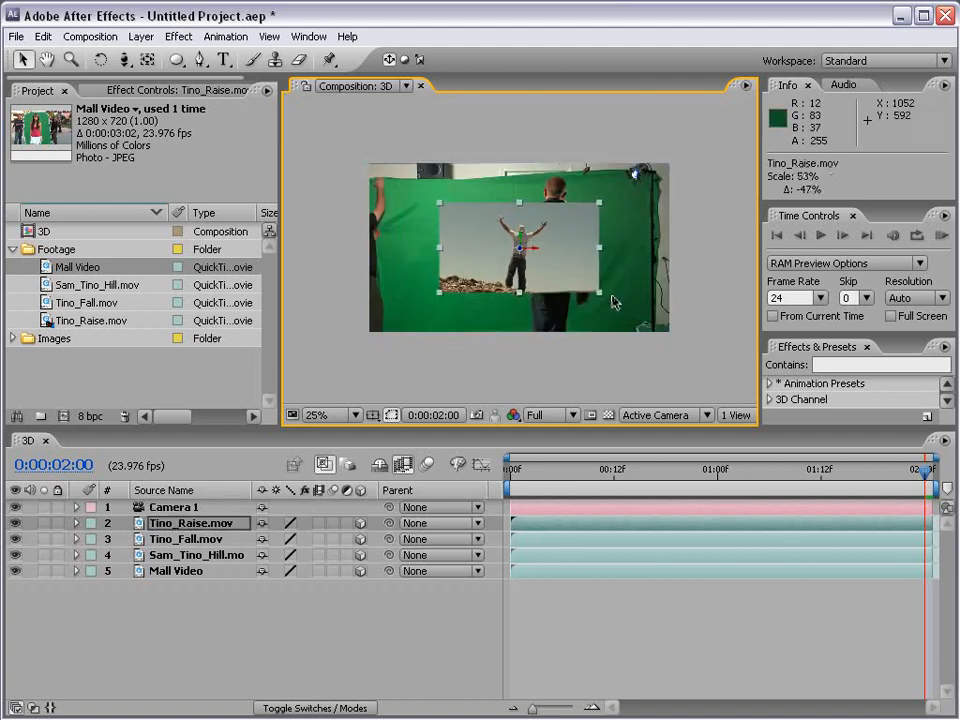
- Shrink Tino_Fall.mov and slide it left along X, and slide Tino_Raise.mov to the right of the frame
left_click(674, 338)
left_click_drag(669, 336, 580, 282)
left_click_drag(527, 253, 401, 253)
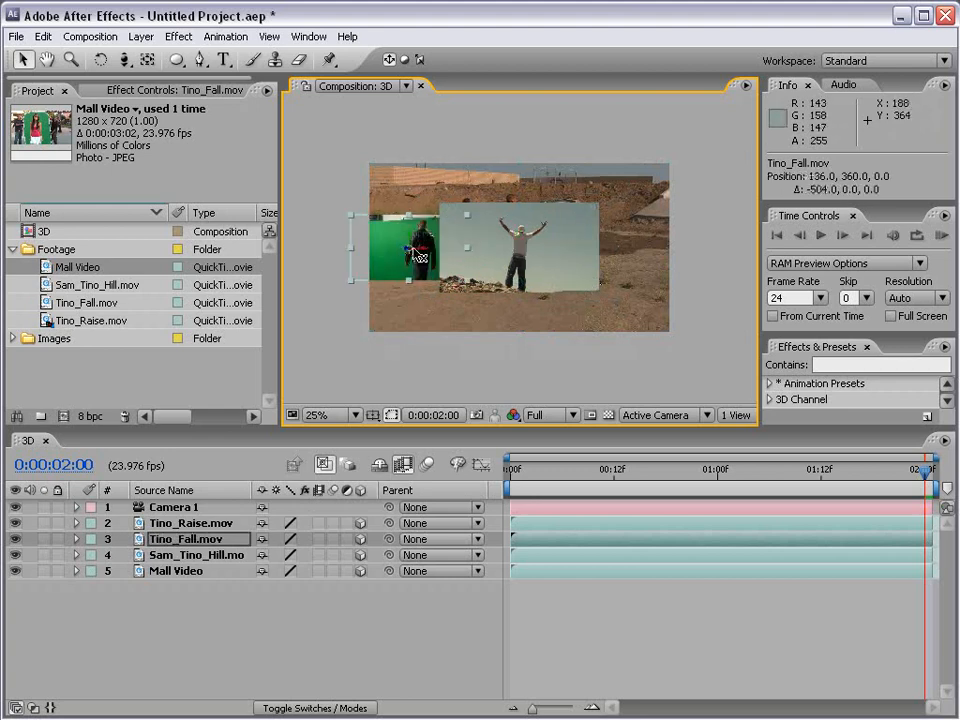
left_click(550, 258)
left_click_drag(550, 258, 658, 255)
left_click(521, 207)
left_click_drag(668, 332, 563, 278)
left_click(656, 331)
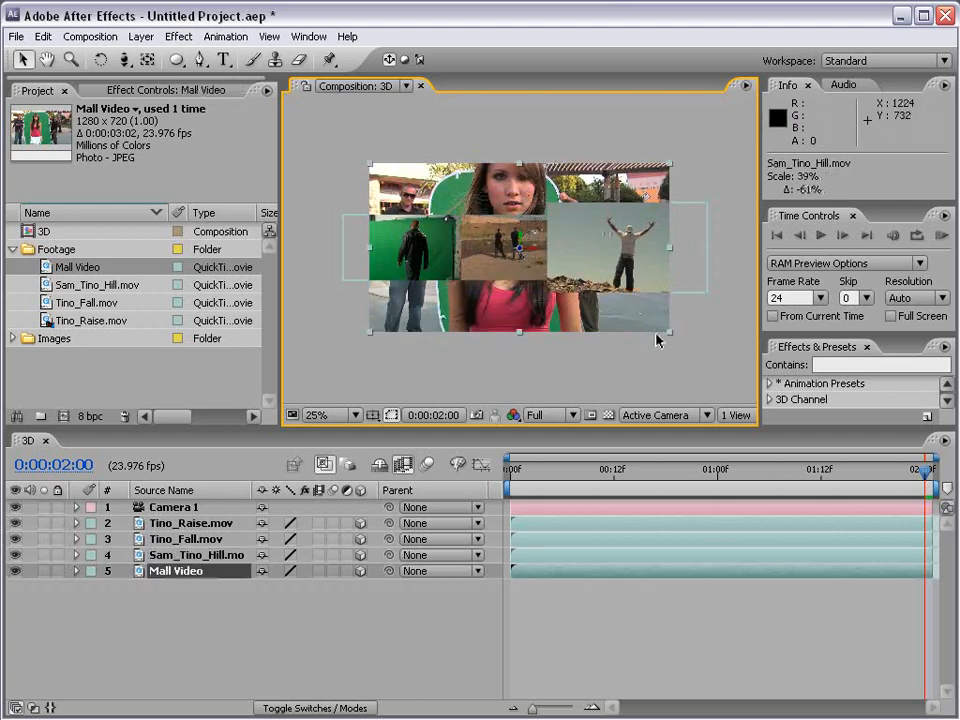
left_click_drag(668, 333, 566, 232)
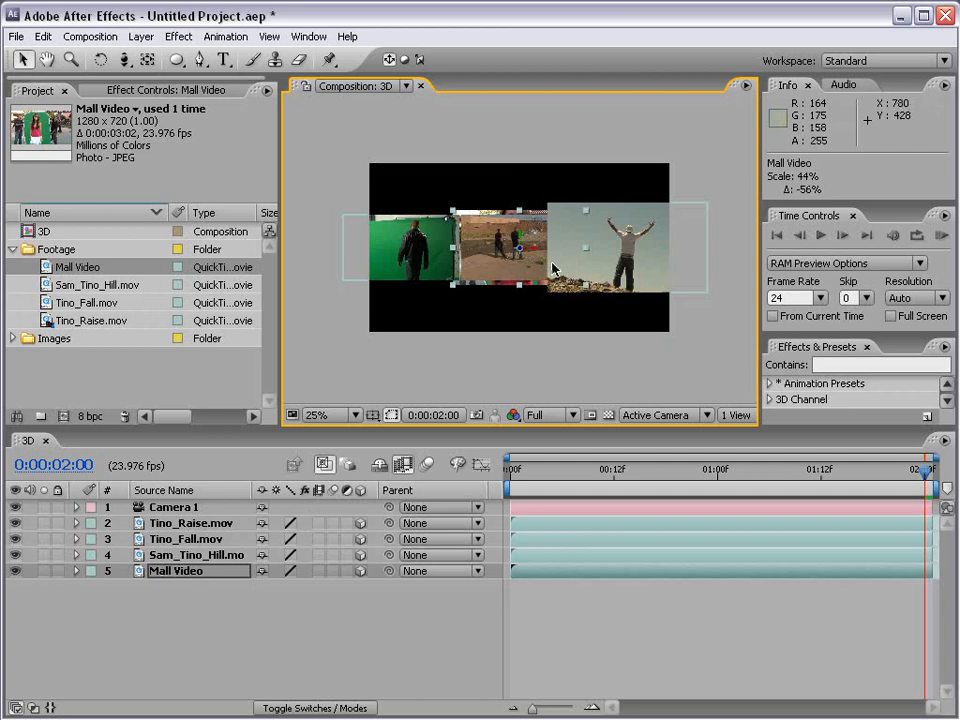
- Push Tino_Raise.mov back along its Z axis and bring Tino_Fall.mov closer to the camera
left_click(600, 251)
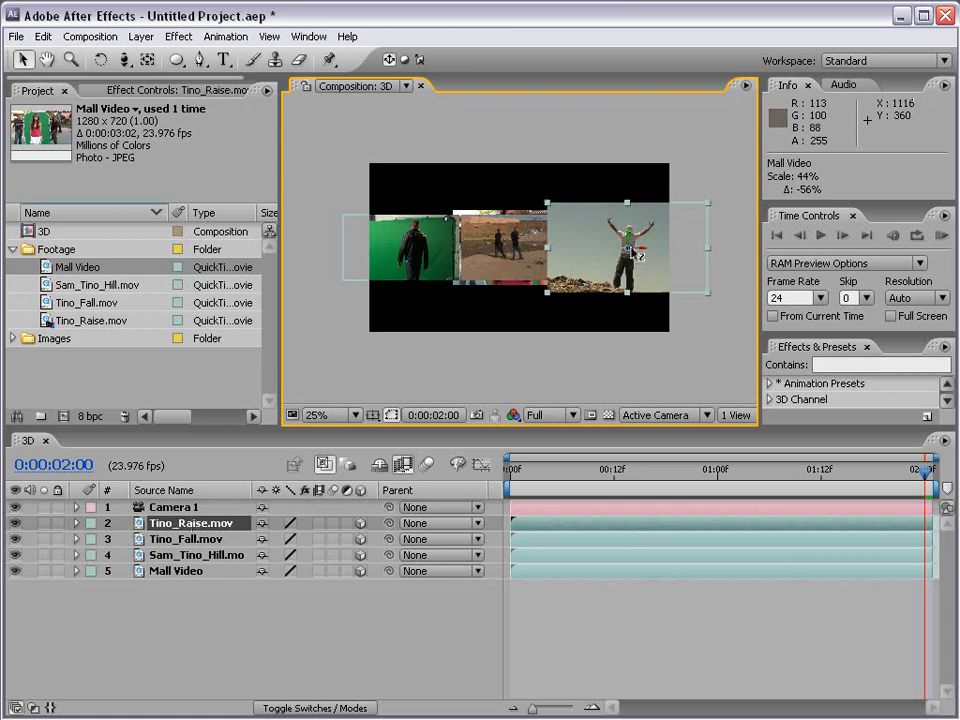
left_click_drag(639, 255, 249, 288)
left_click(393, 278)
- Push Sam_Tino_Hill.mov back to about Z 1032, and move Mall Video farther back and left to about X -184
left_click(552, 226)
left_click_drag(518, 249, 561, 330)
left_click(521, 253)
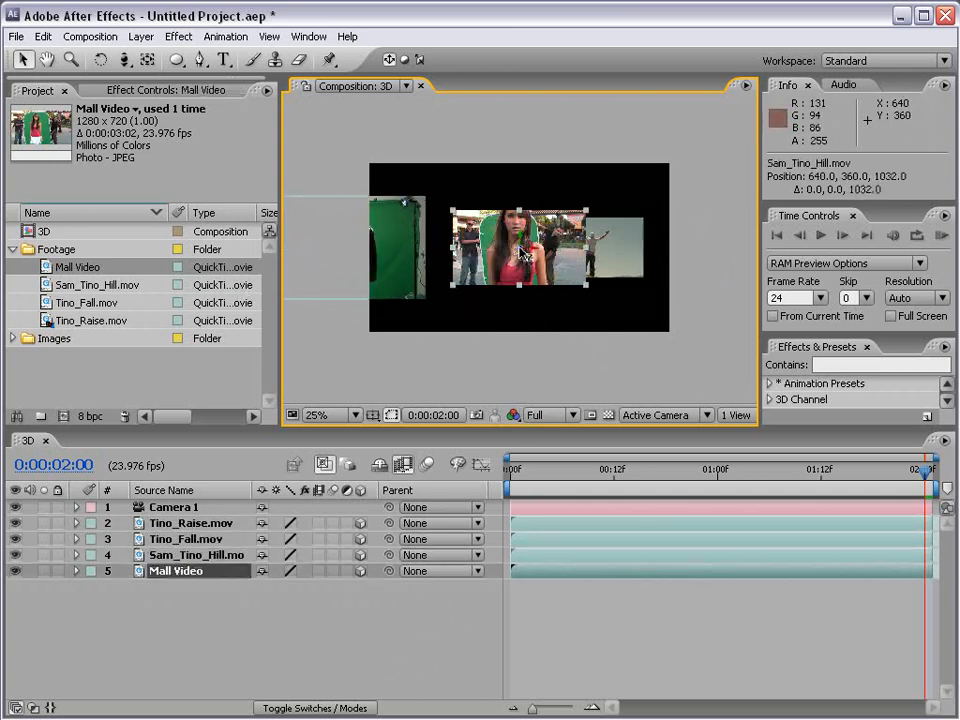
left_click_drag(521, 253, 484, 296)
left_click_drag(529, 258, 338, 251)
left_click(589, 340)
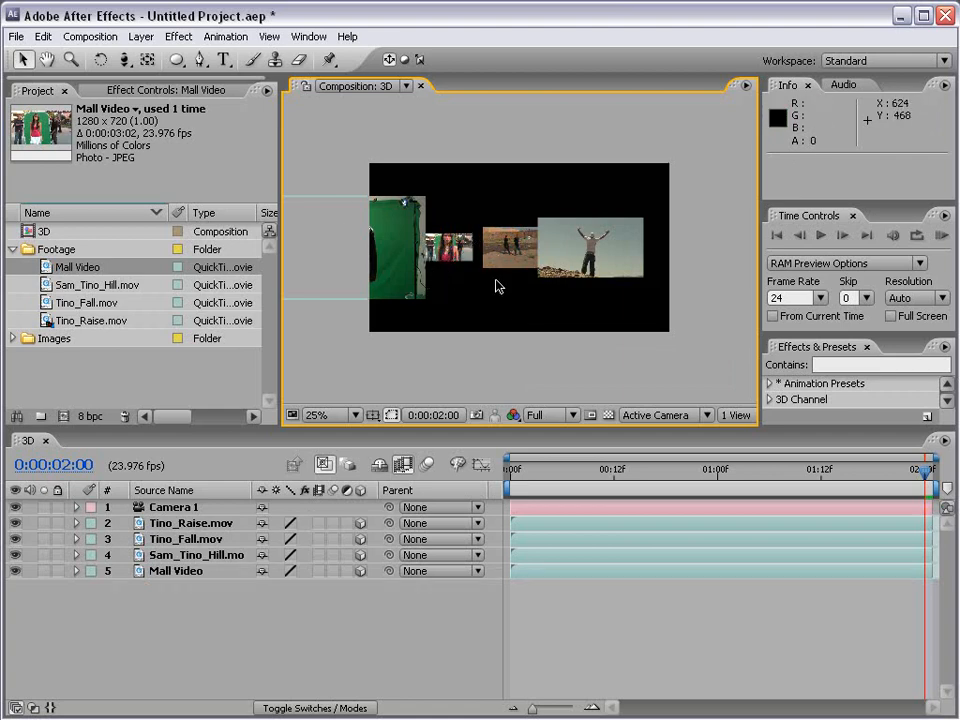
- Orbit the camera vertically around the layers with the Orbit Camera tool to about position 640, -40, -1732
key("period")
key("grave")
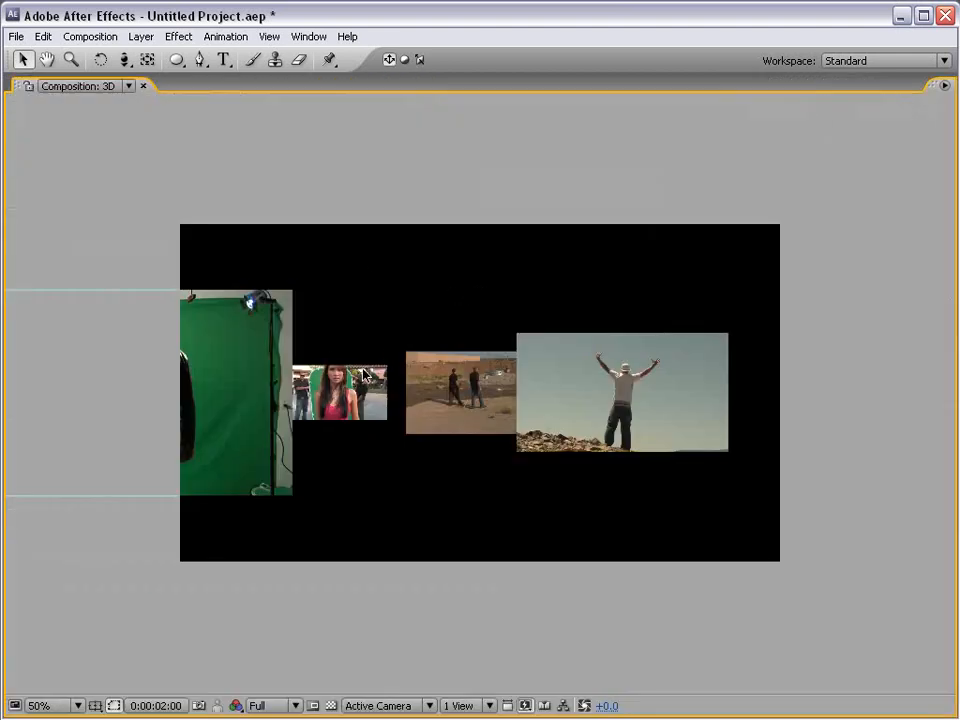
key("grave")
key("c")
left_click_drag(431, 302, 491, 231)
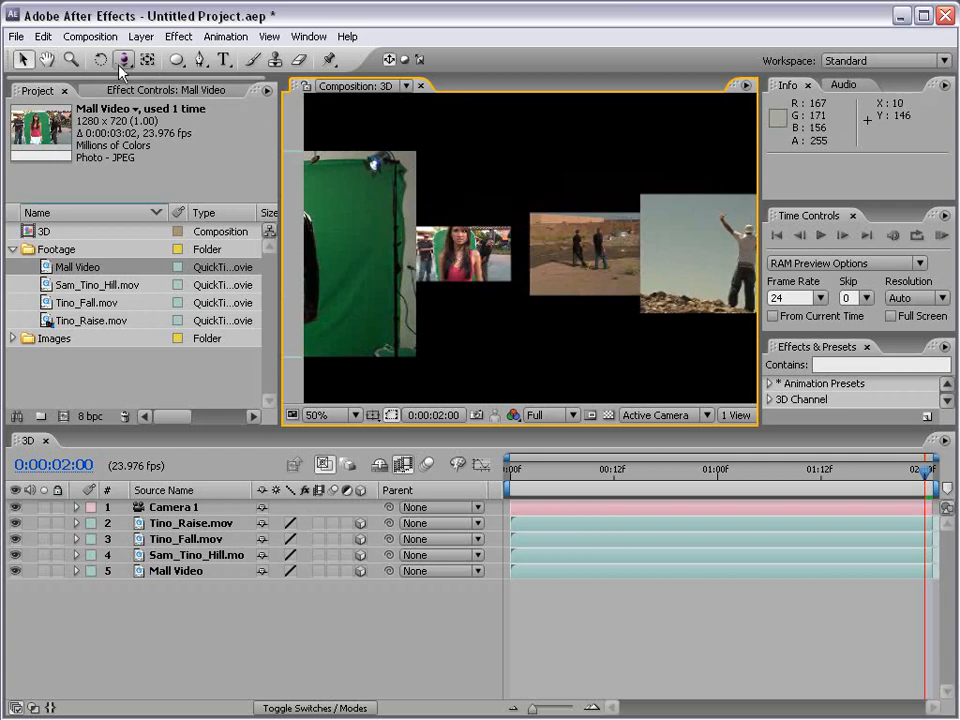
left_click(125, 60)
left_click(182, 80)
key("comma")
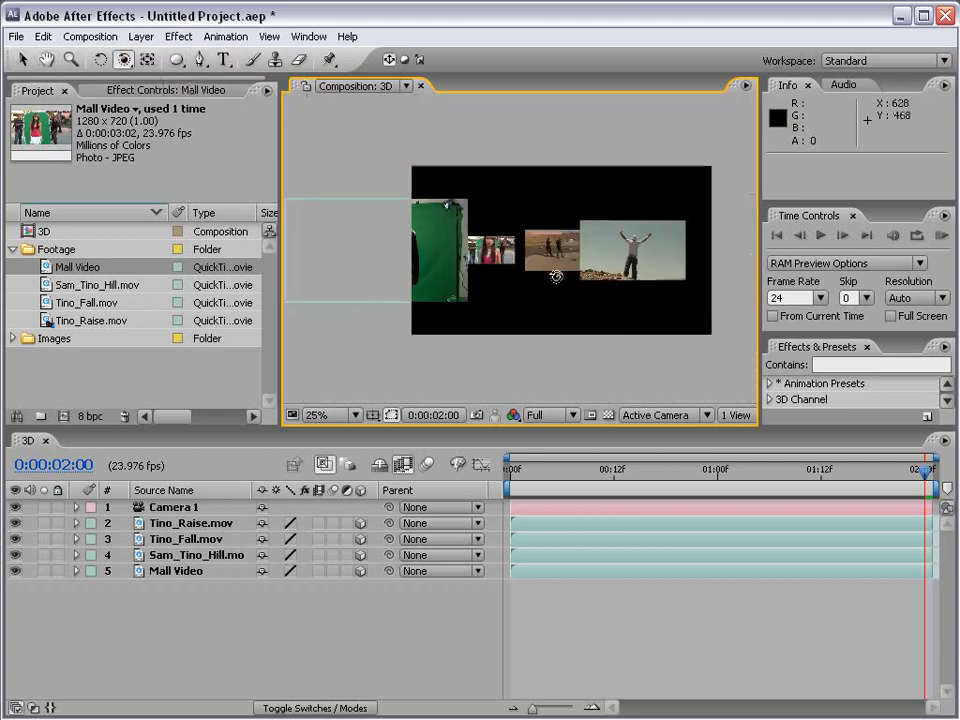
mouse_move(599, 252)
left_mouse_down()
mouse_move(570, 259)
mouse_move(574, 268)
mouse_move(622, 264)
mouse_move(599, 263)
left_mouse_up()
- Move Tino_Fall.mov back along its Z axis so it sits farther from the camera
key("v")
left_click(392, 305)
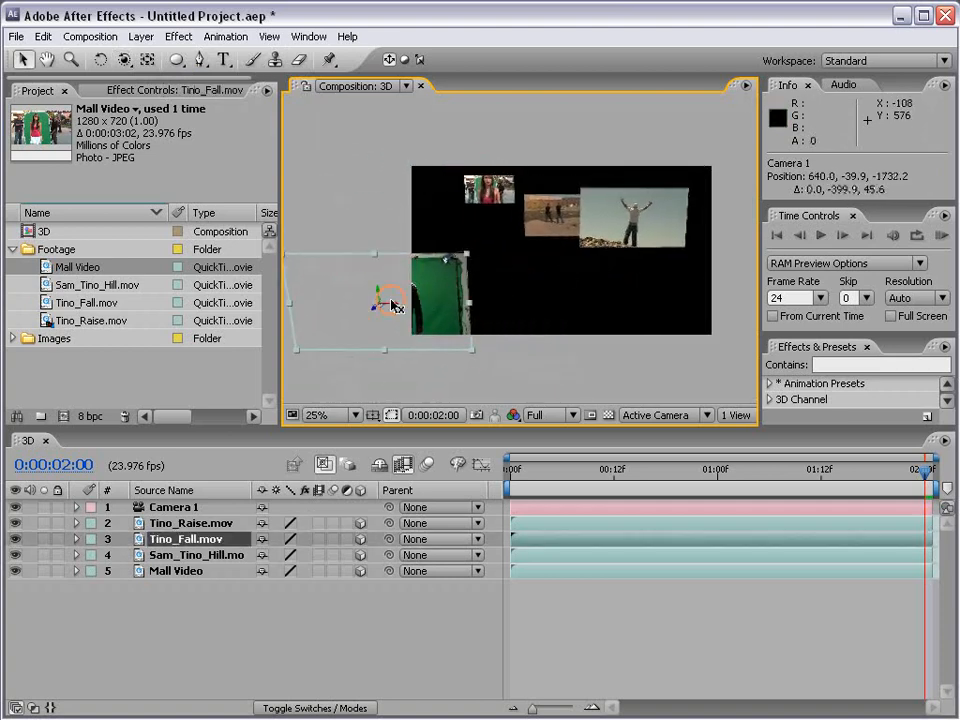
left_click_drag(376, 313, 506, 218)
- Orbit the camera and move it closer to the layers, to about position 701, 440, -870
key("c")
key("c")
key("c")
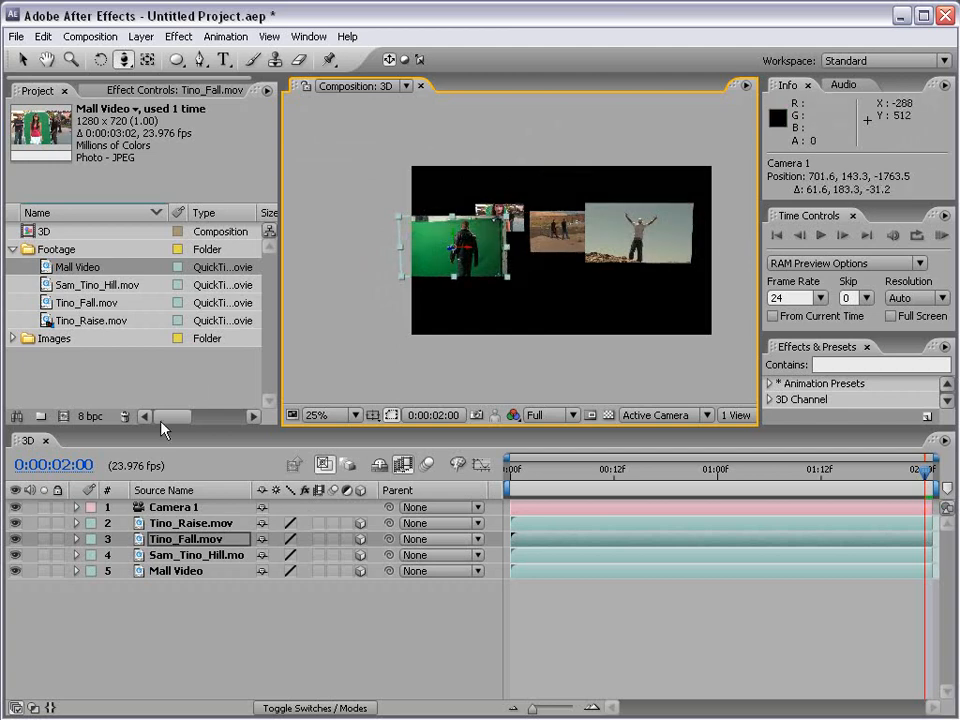
left_click_drag(128, 62, 229, 104)
mouse_move(509, 268)
left_mouse_down()
mouse_move(543, 140)
mouse_move(520, 280)
mouse_move(511, 247)
left_mouse_up()
key("c")
key("c")
key("c")
key("c")
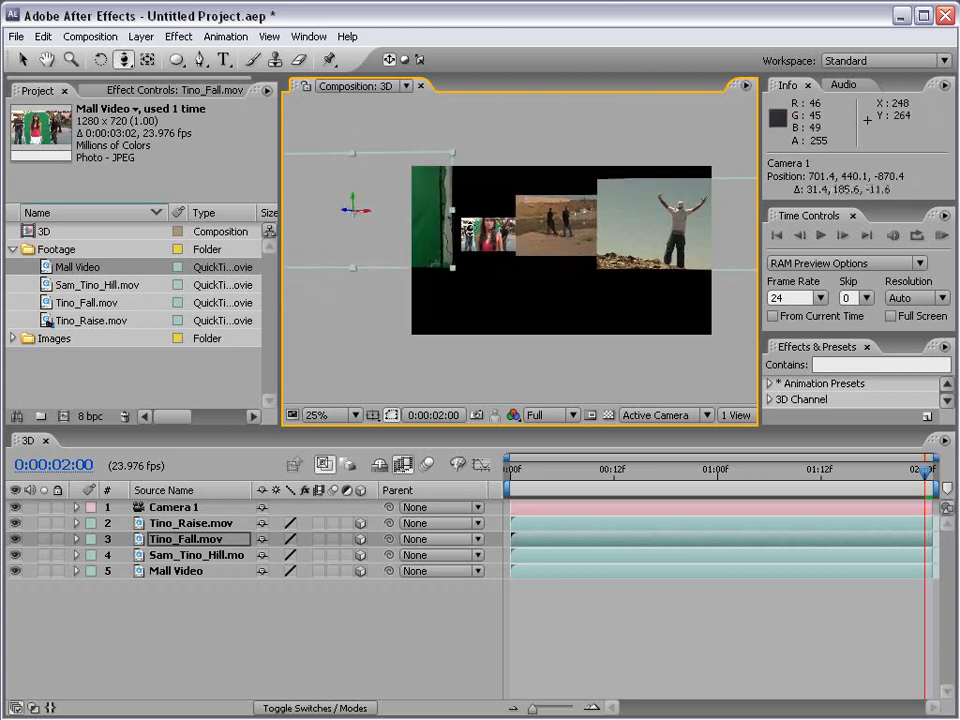
- Reposition the camera with the camera tools to about 603.5, 329.4, -568.1
key("c")
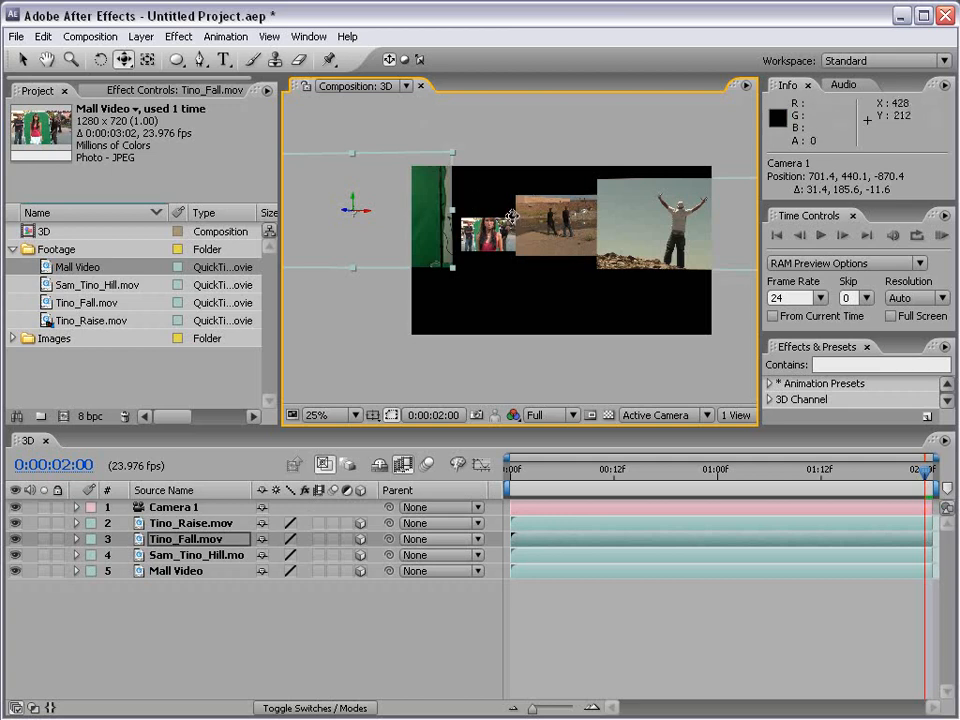
left_click_drag(511, 214, 540, 241)
key("c")
key("c")
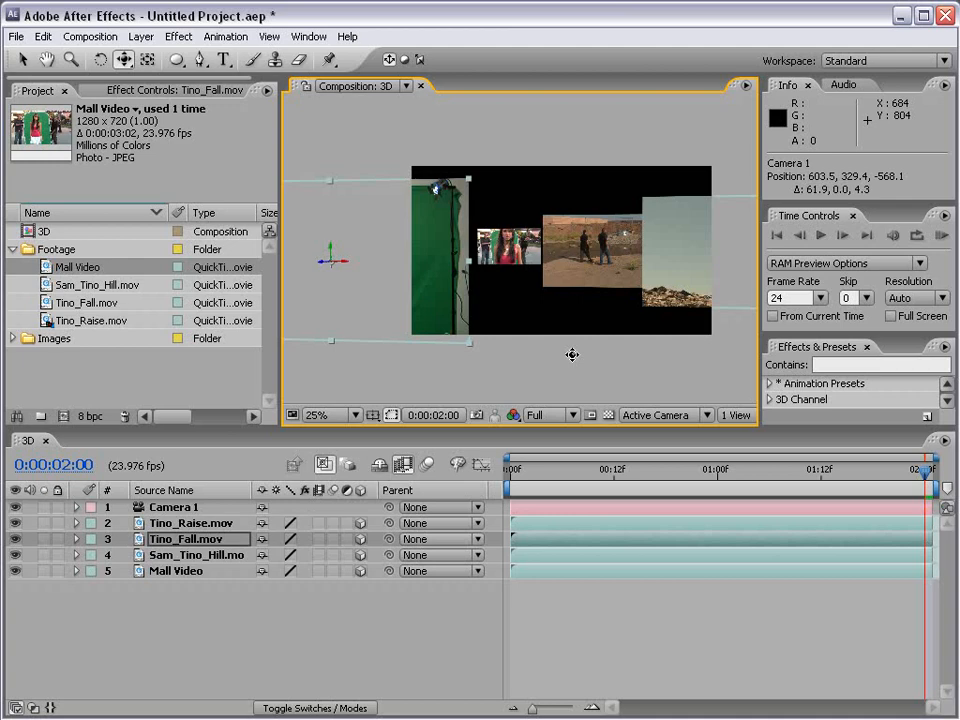
- In the Top view, move Sam_Tino_Hill.mov along Z to about 1576 and Mall Video to about 2360
left_click(644, 420)
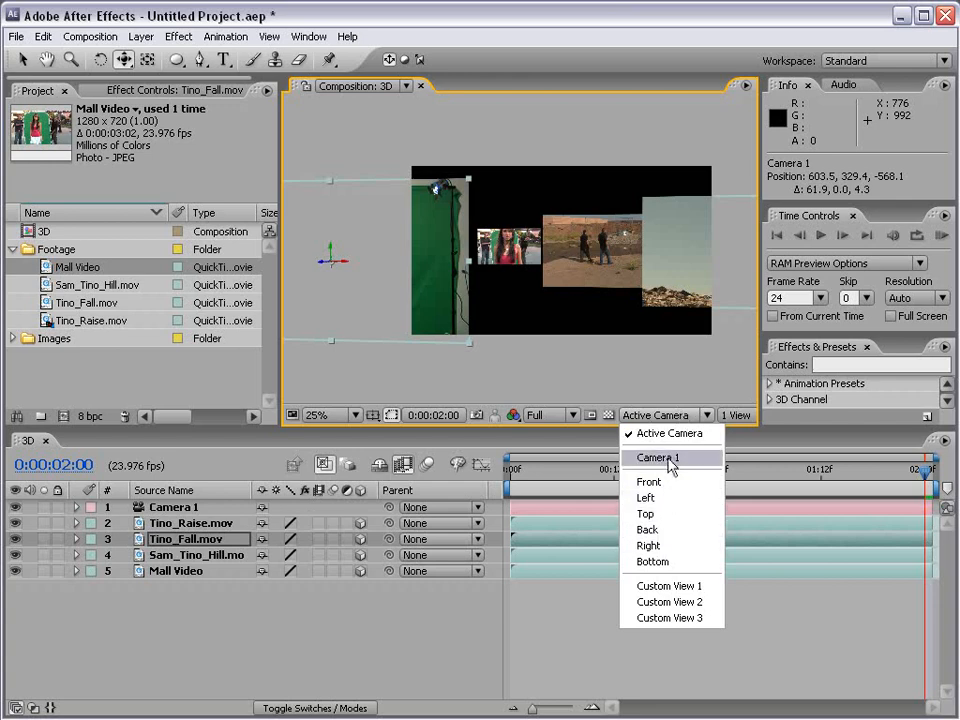
left_click(659, 514)
scroll(562, 284, "down", 4)
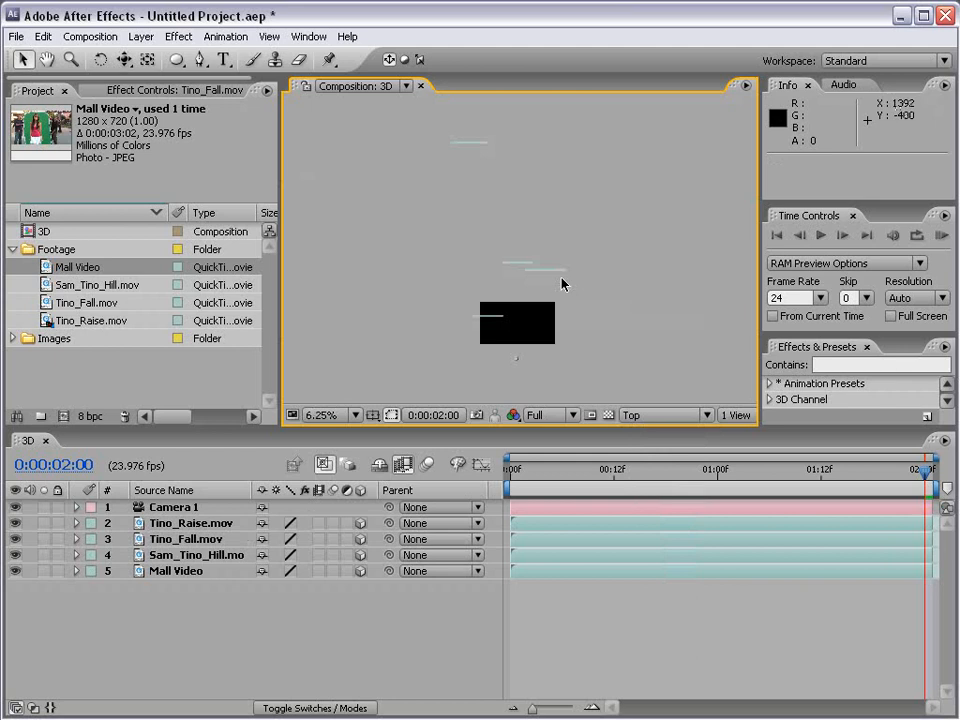
left_click(527, 267)
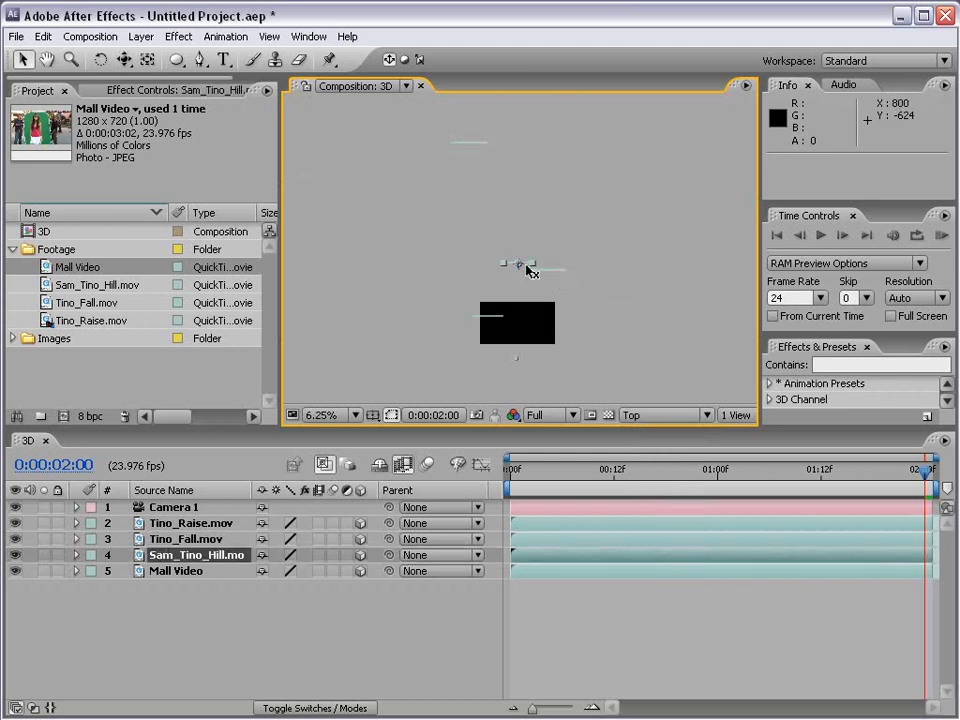
left_click_drag(520, 268, 510, 231)
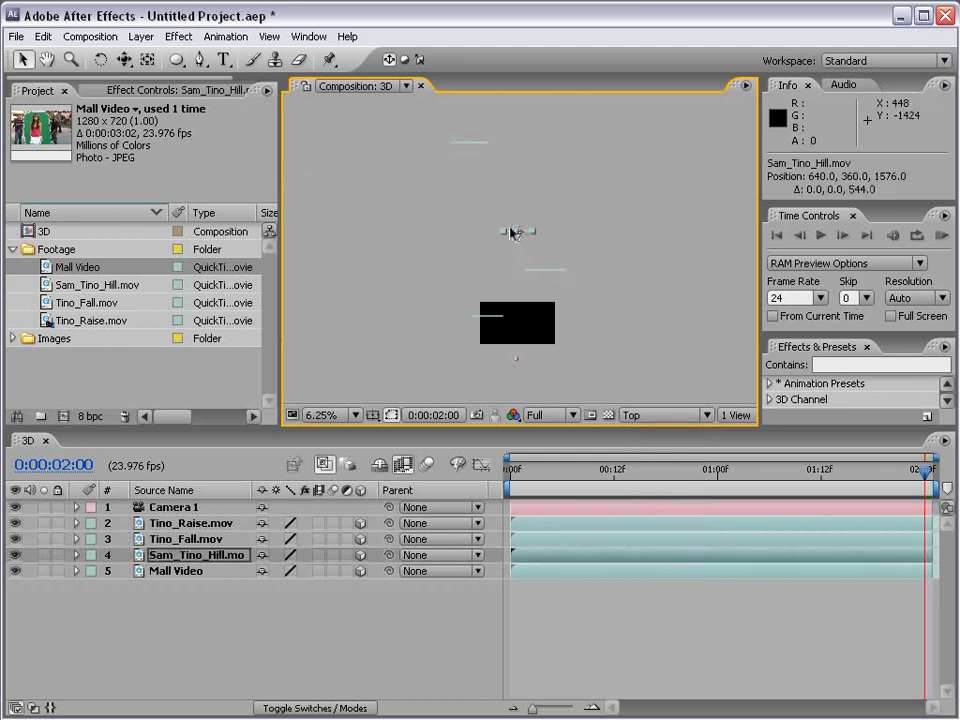
left_click(471, 146)
left_click_drag(471, 146, 476, 192)
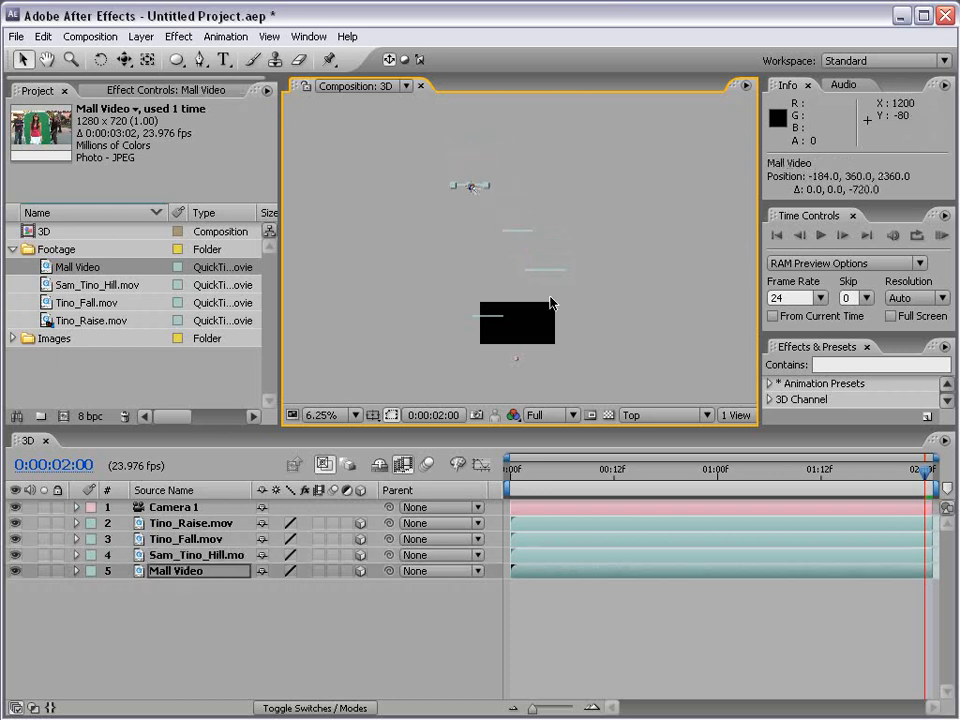
- Return to the Active Camera view and pull the camera back with Track Z Camera to about Z -895
left_click(538, 243)
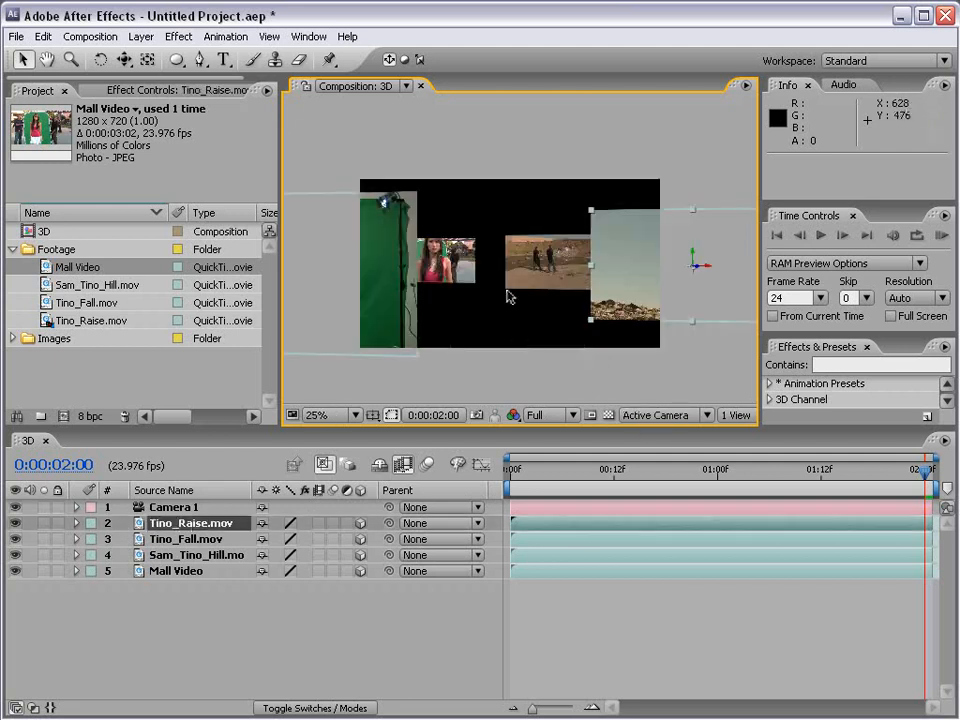
key("c")
key("c")
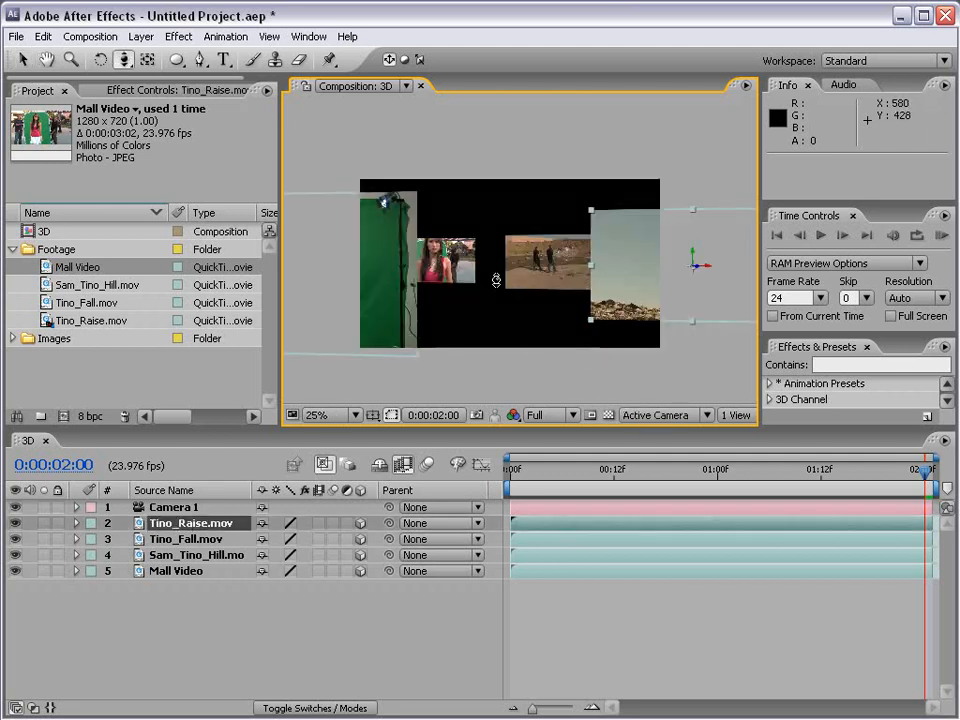
left_click_drag(497, 280, 497, 313)
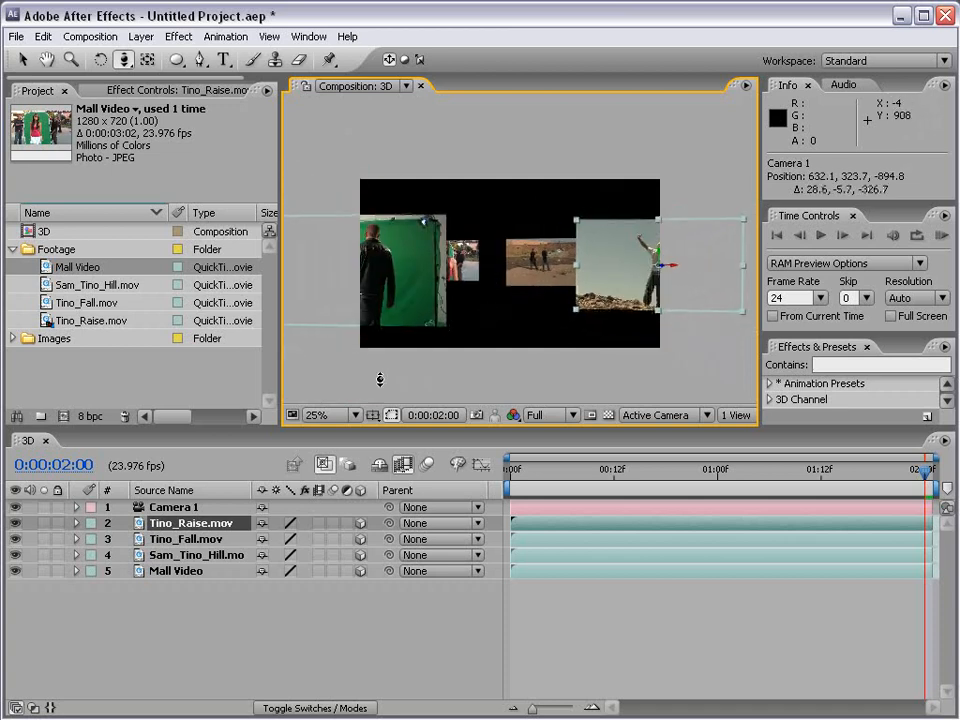
- Reveal Camera 1's Transform properties and set a Position keyframe at 0:00:00:00
left_click(176, 508)
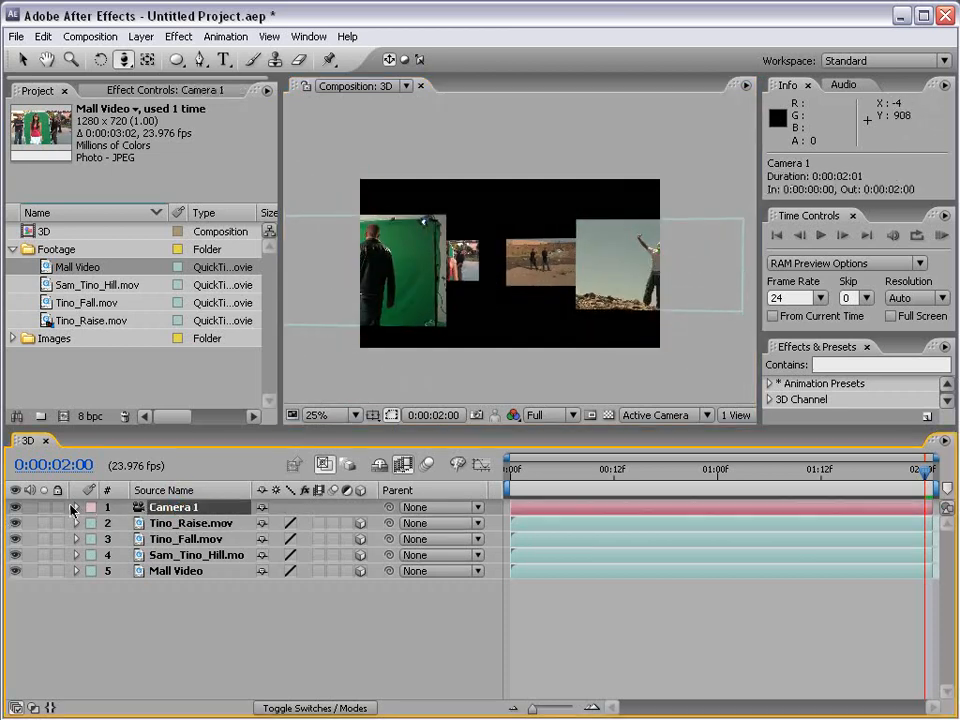
left_click(73, 508)
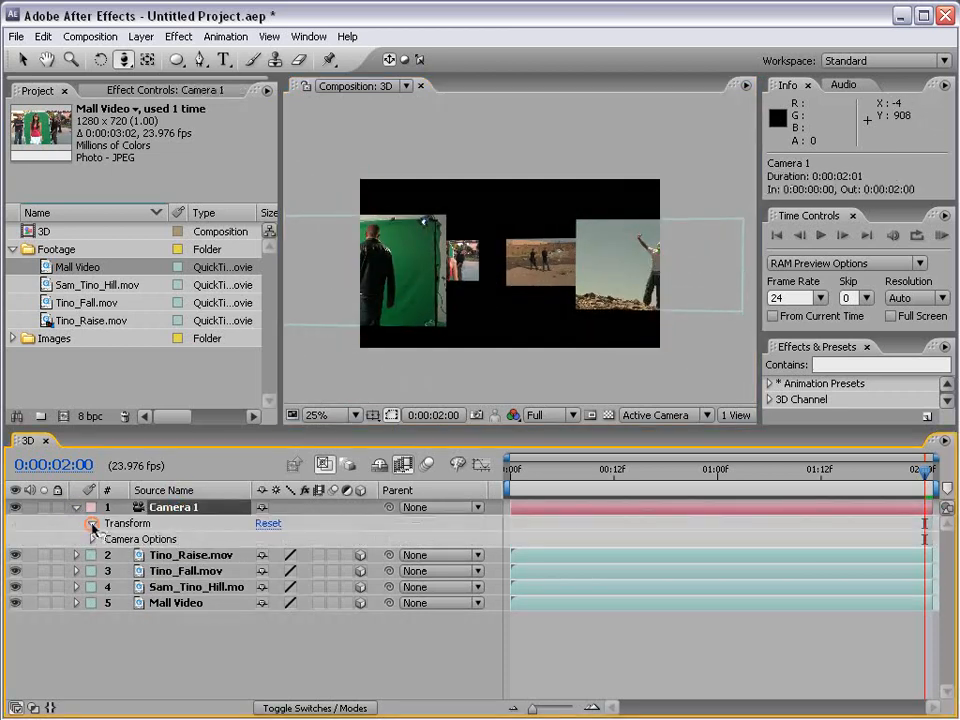
left_click(91, 523)
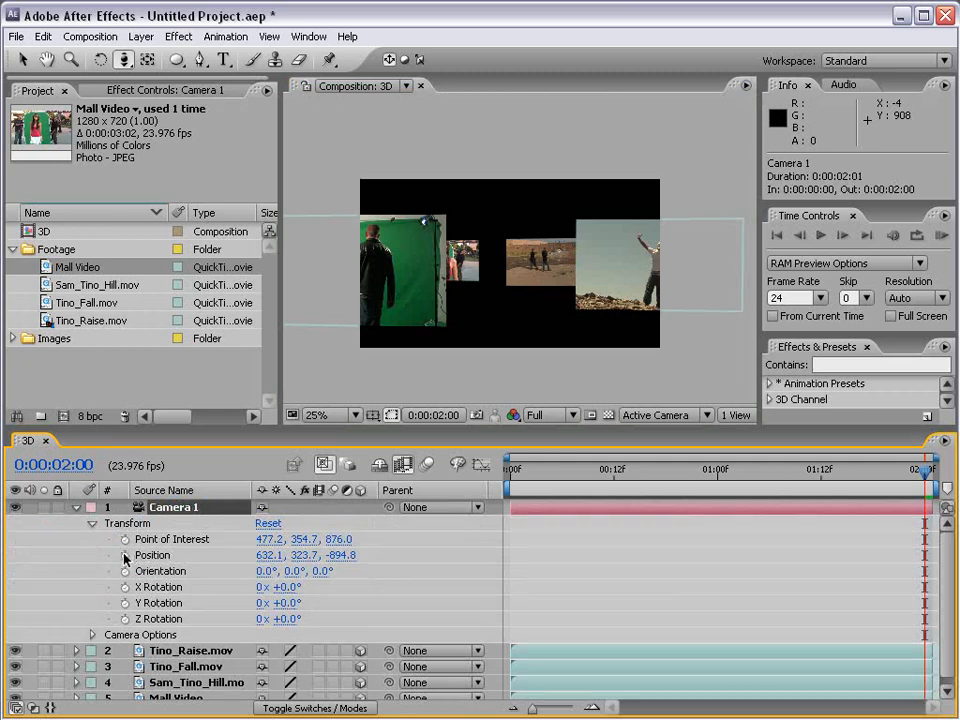
key("Home")
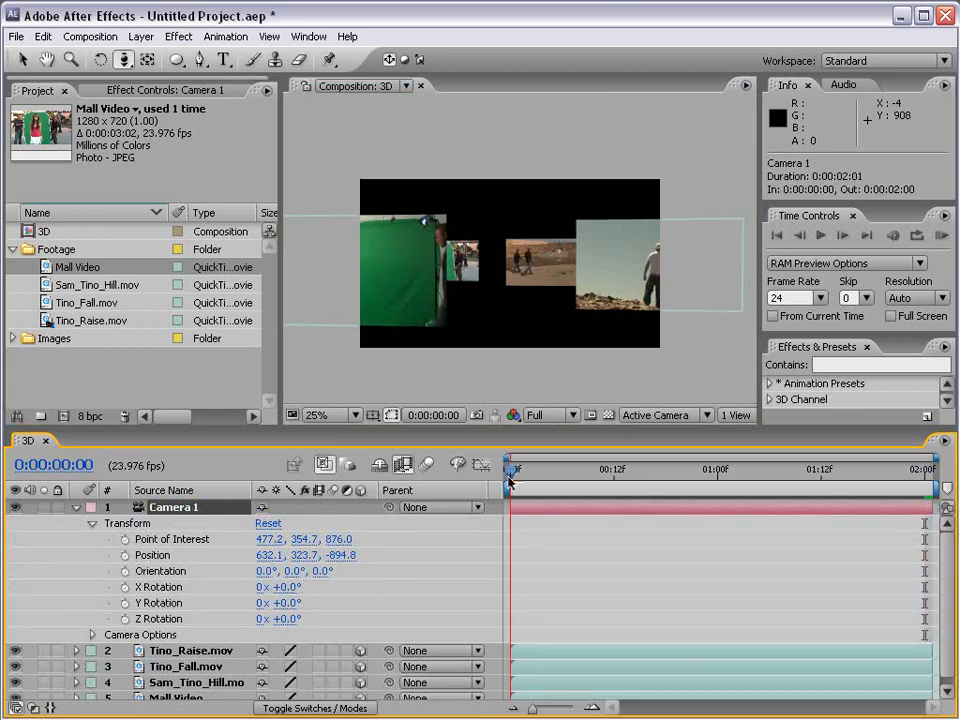
left_click(125, 556)
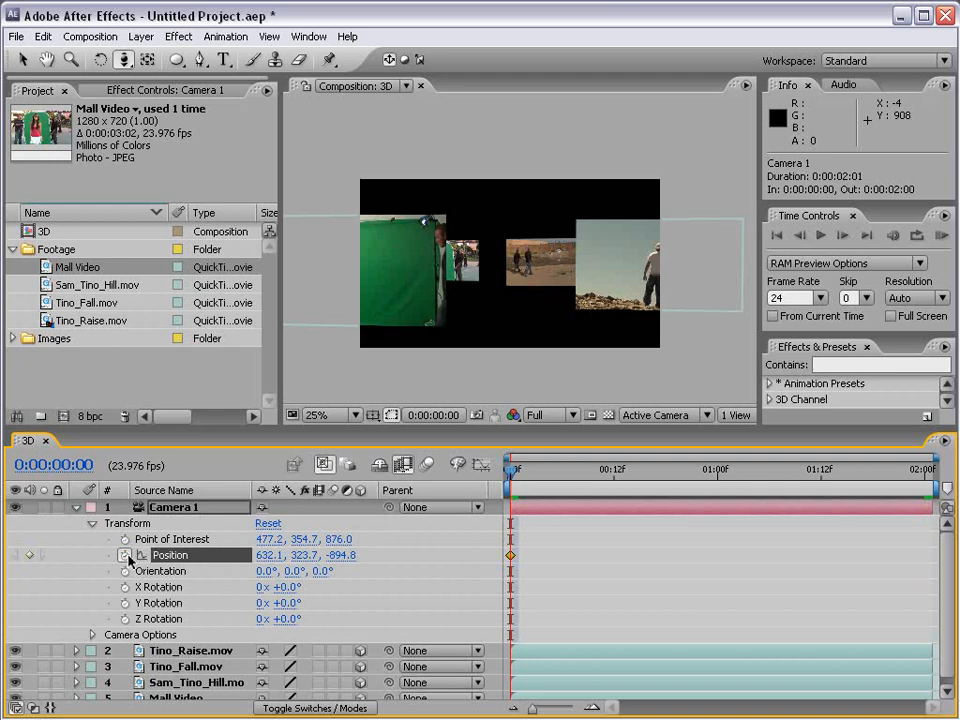
- Keyframe Camera 1's Z position at -219.8 at 0:00:01:01 and run a RAM preview of the camera move
left_click_drag(528, 476, 726, 470)
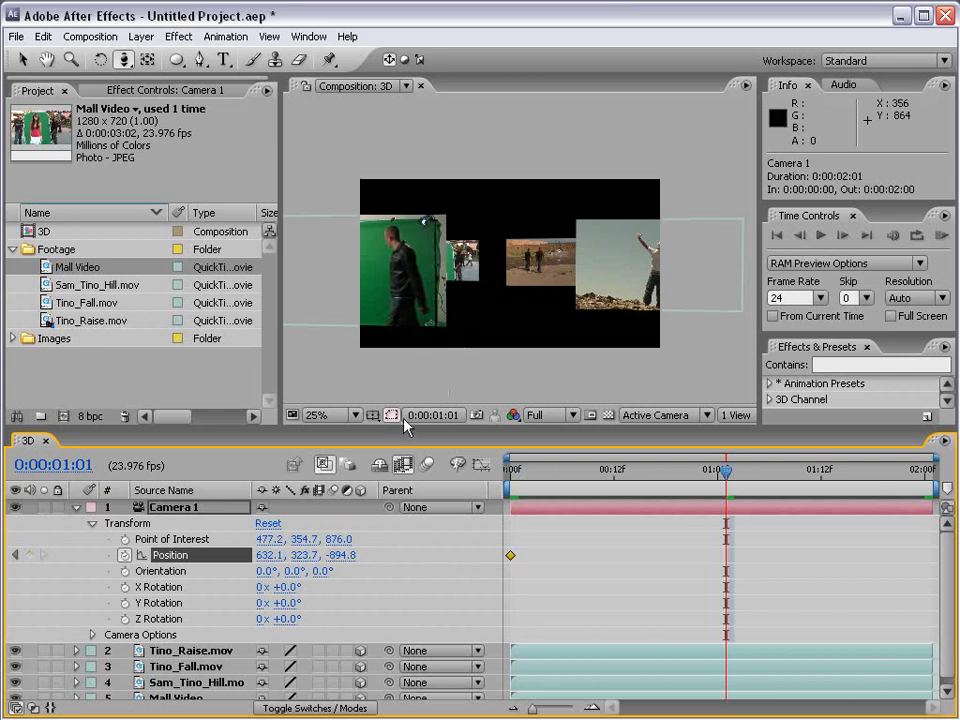
left_click_drag(342, 556, 532, 555)
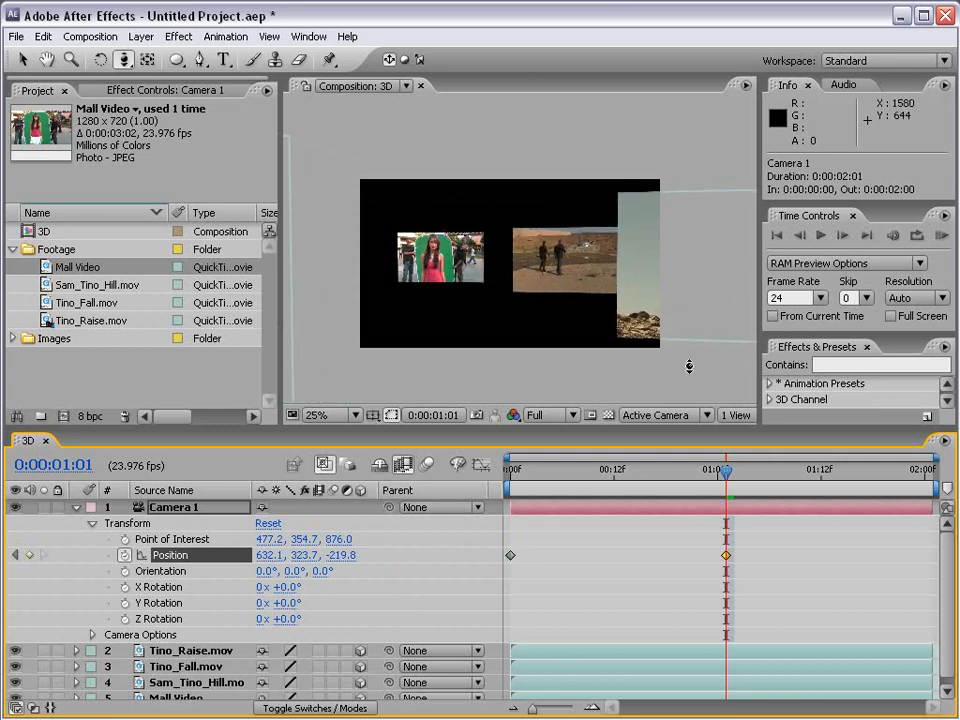
left_click(942, 236)
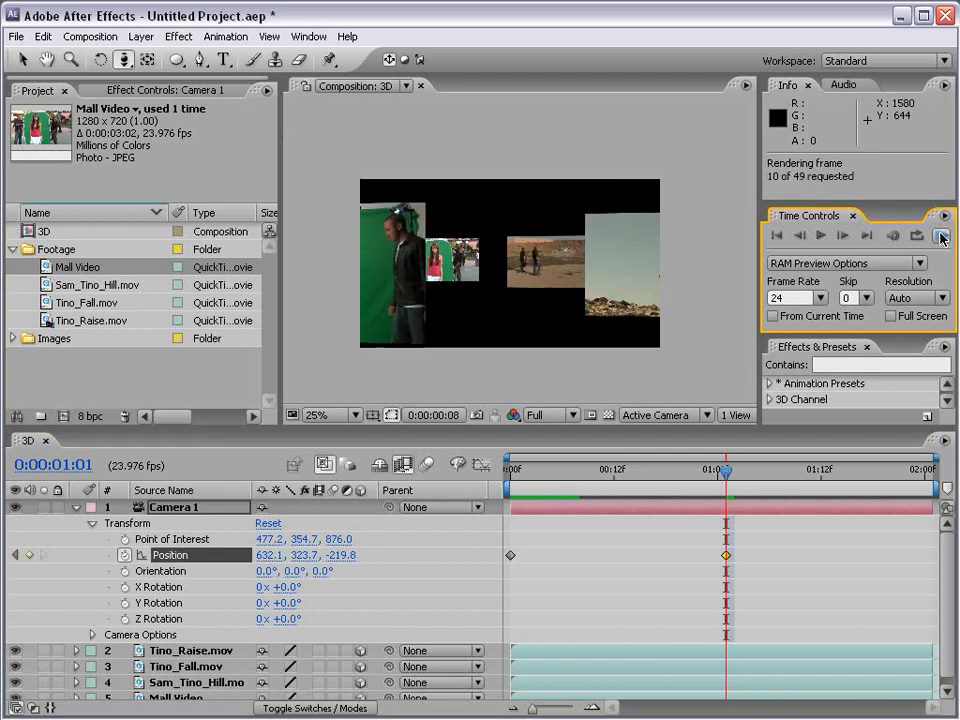
left_click(572, 570)
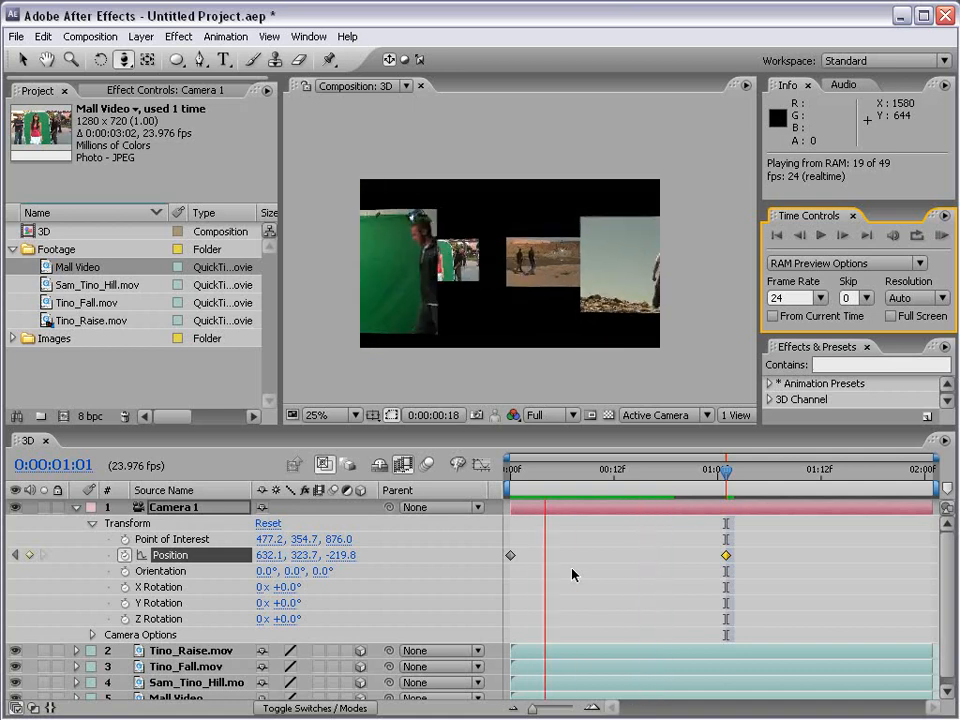
- Apply Easy Ease to both of Camera 1's Position keyframes
left_click(797, 566)
left_click_drag(752, 551, 508, 566)
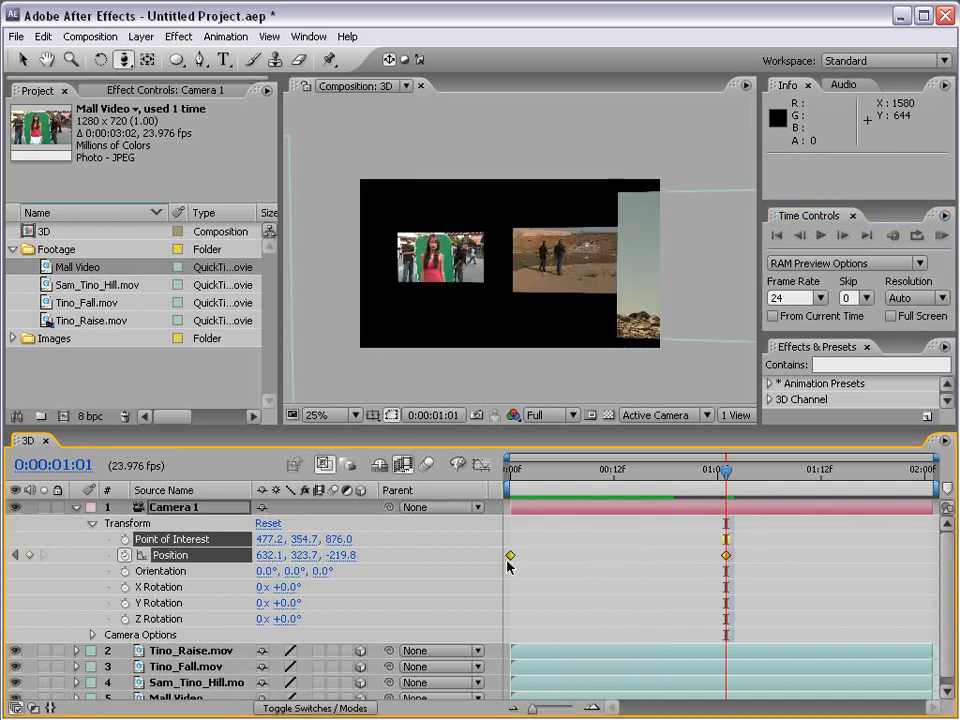
key("F9")
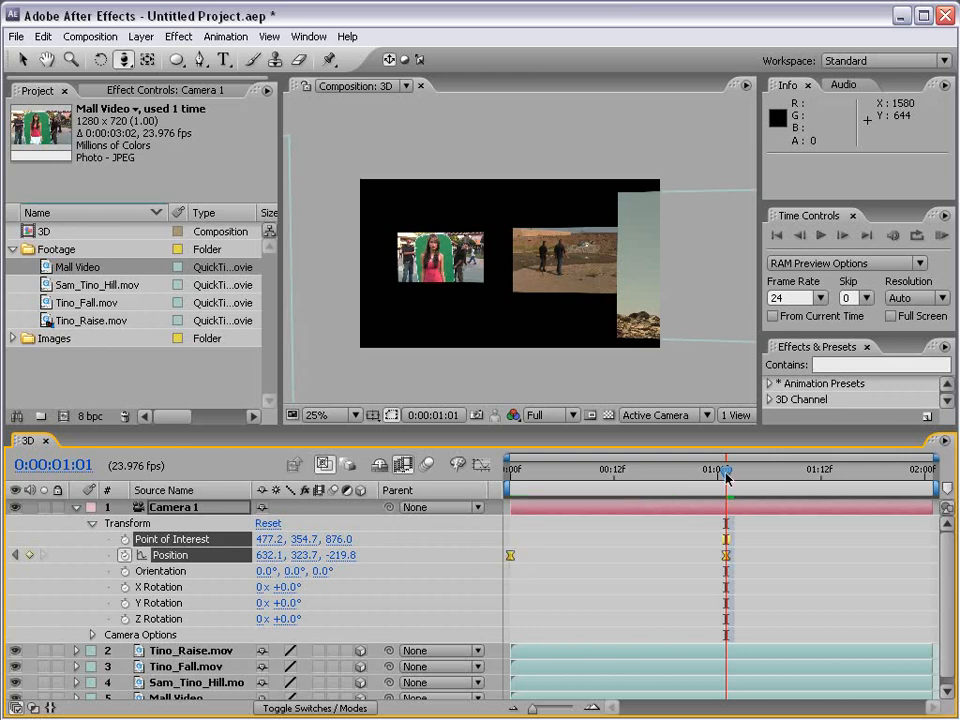
left_click(687, 591)
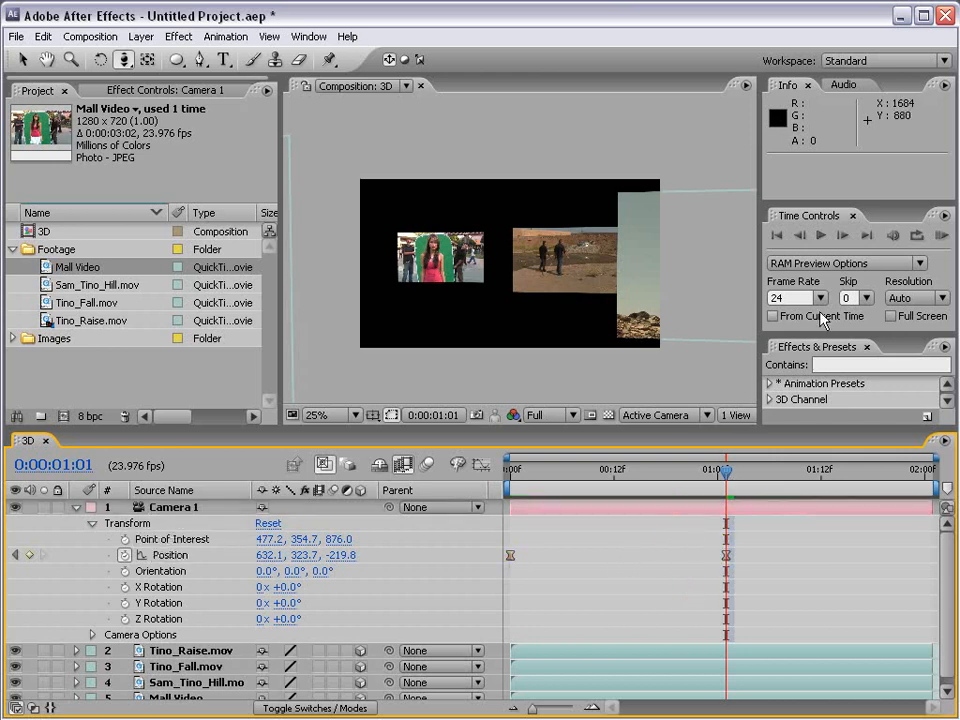
- Set the RAM preview resolution to Quarter and preview the eased camera move
left_click(890, 300)
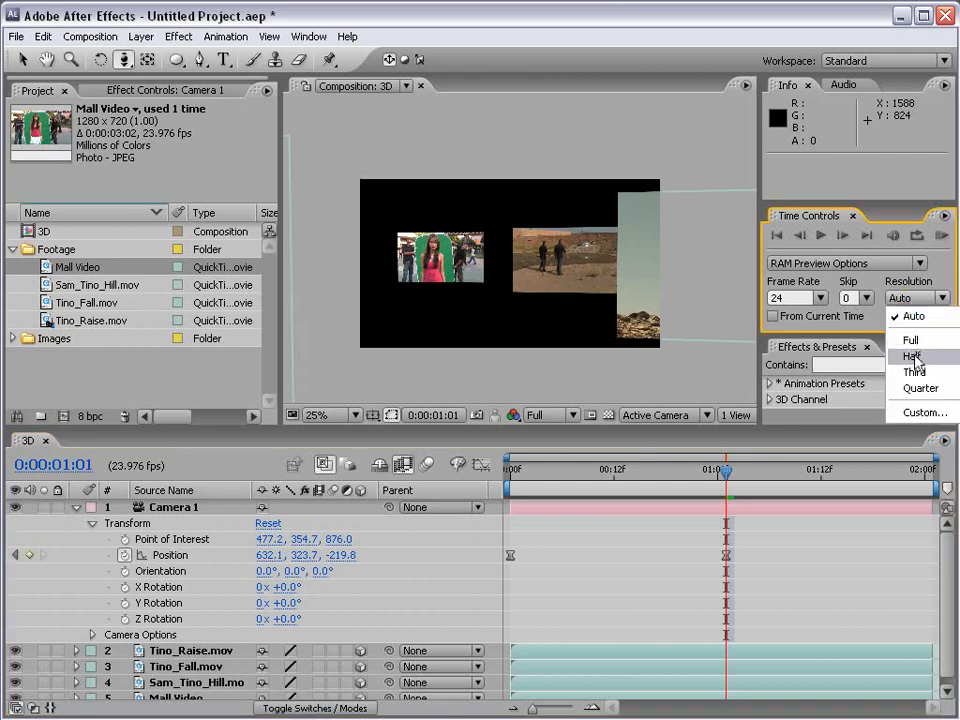
left_click(920, 388)
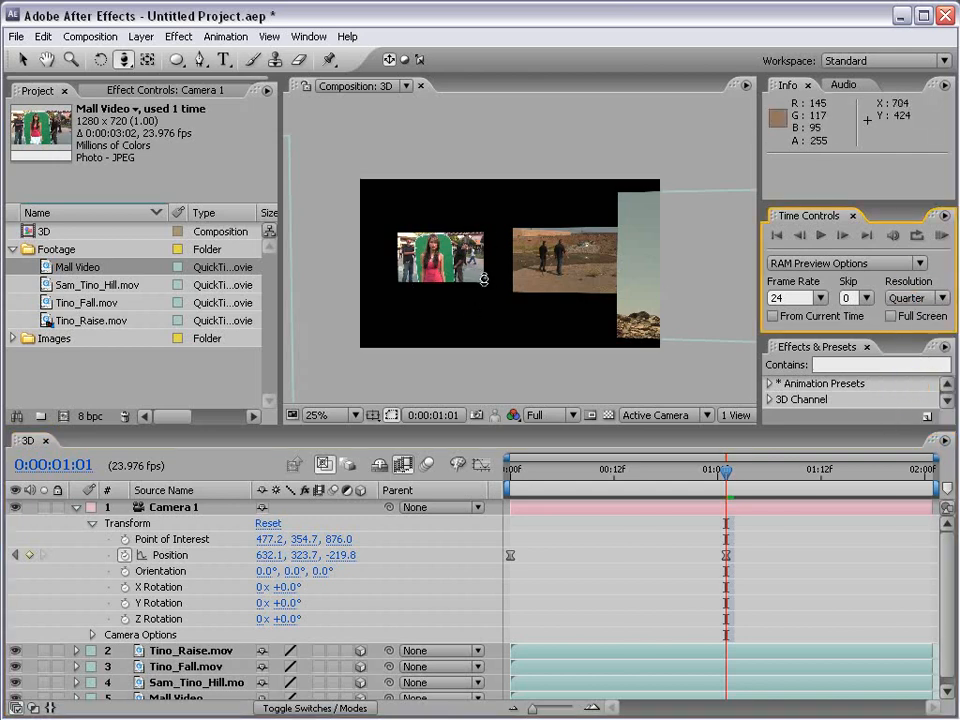
left_click(942, 236)
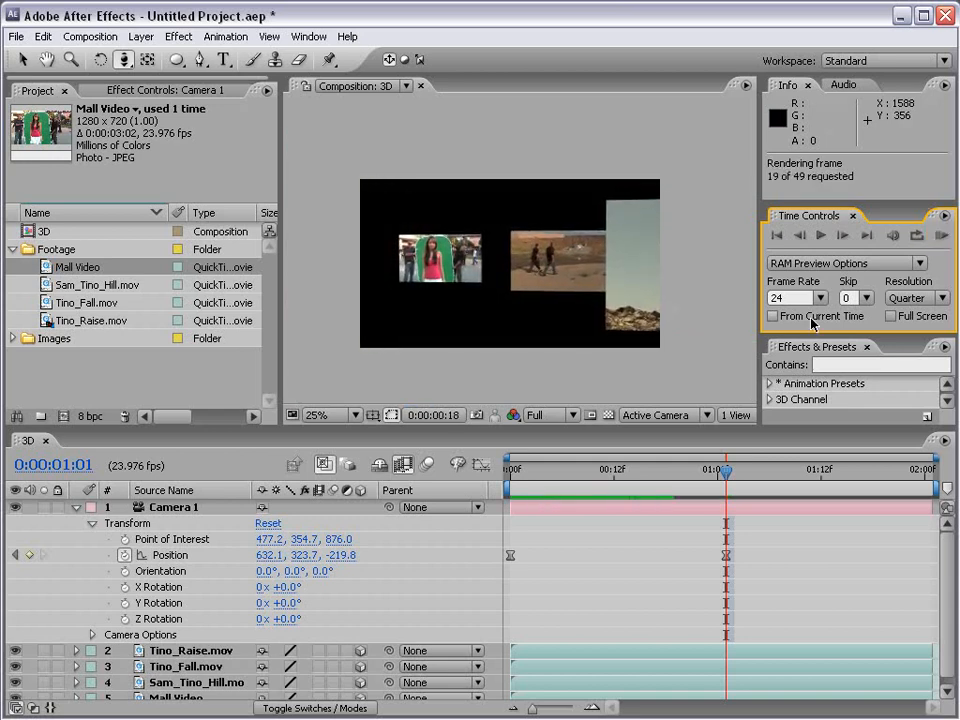
left_click(784, 521)
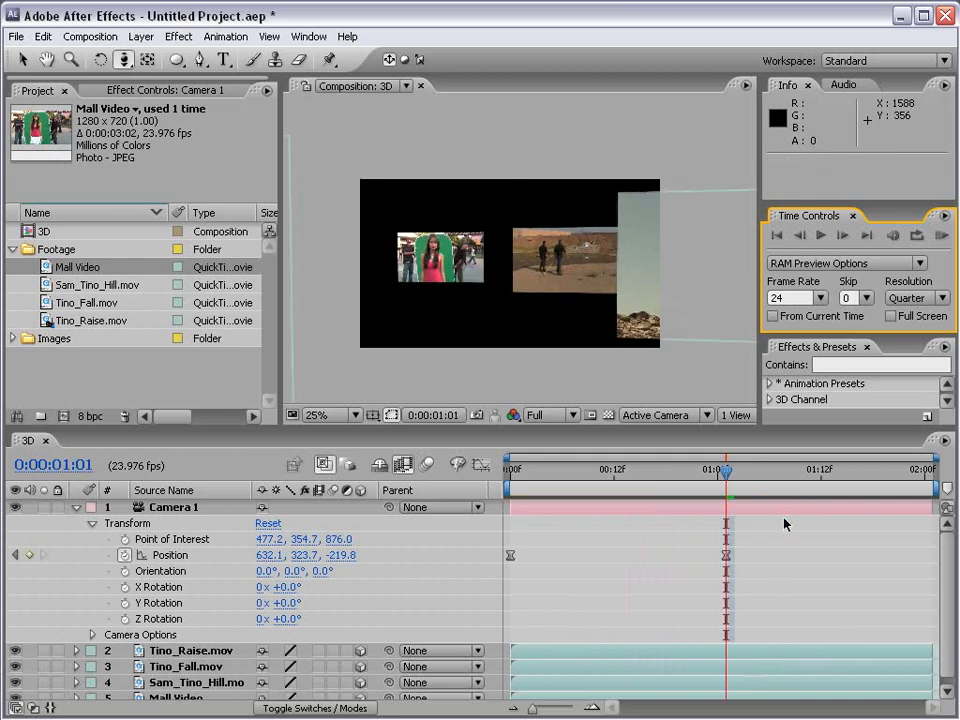
- Return to 0:00:00:00 and begin a new light layer with the light type set to Point
left_click(512, 478)
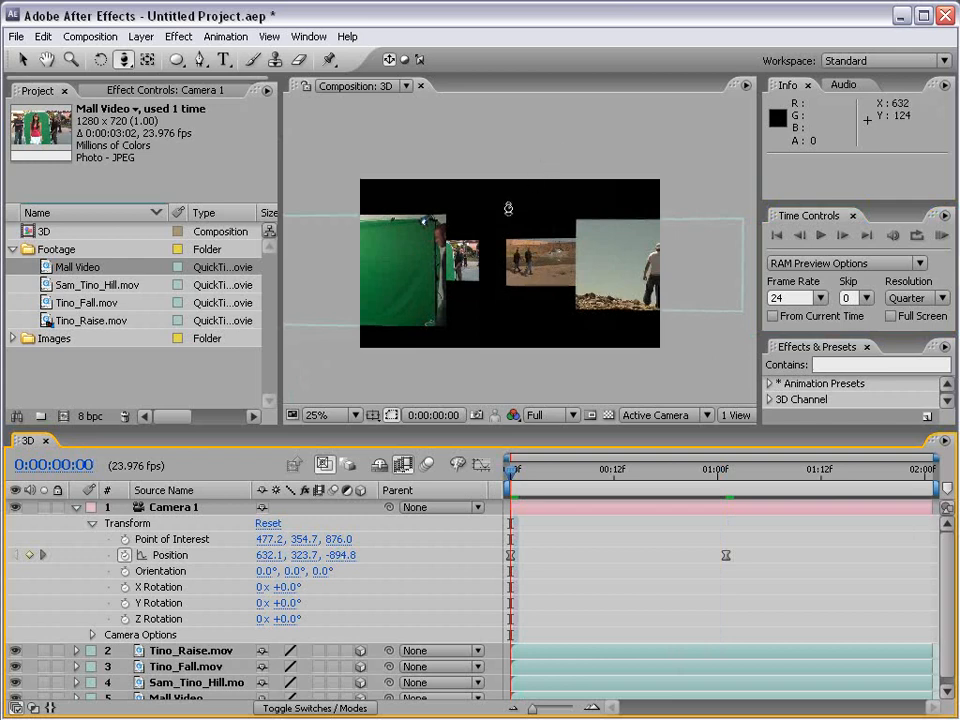
key("v")
left_click(141, 38)
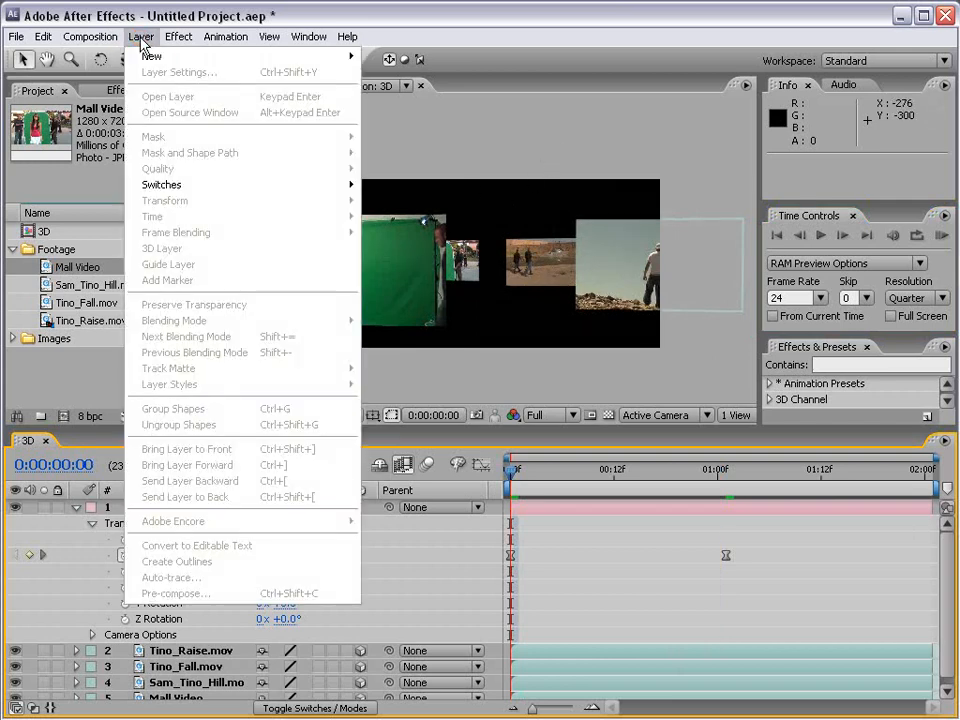
mouse_move(148, 57)
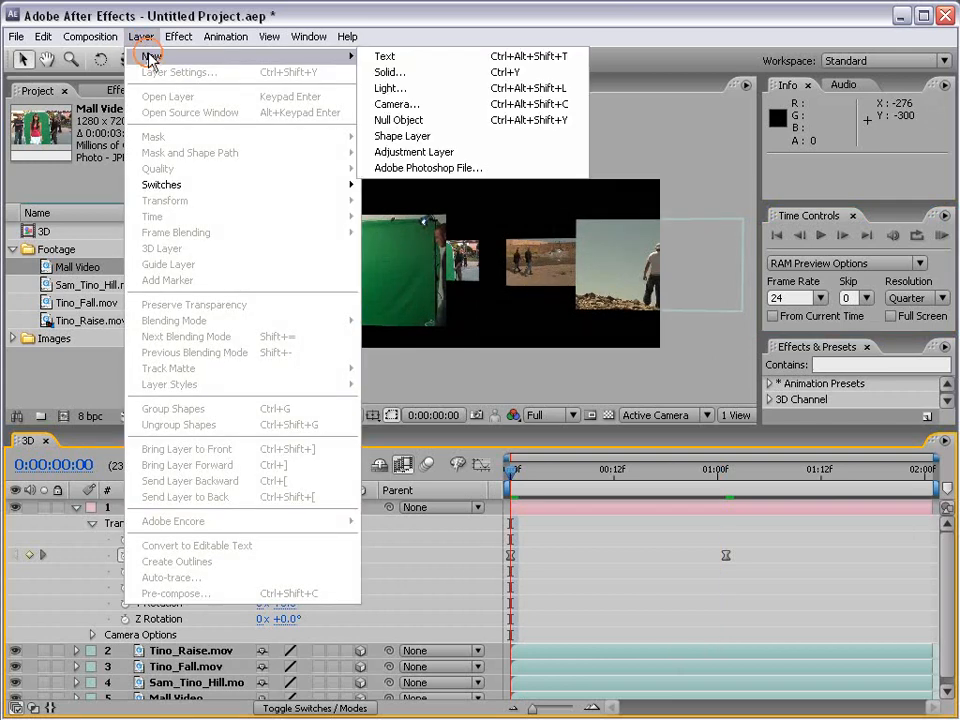
left_click(408, 88)
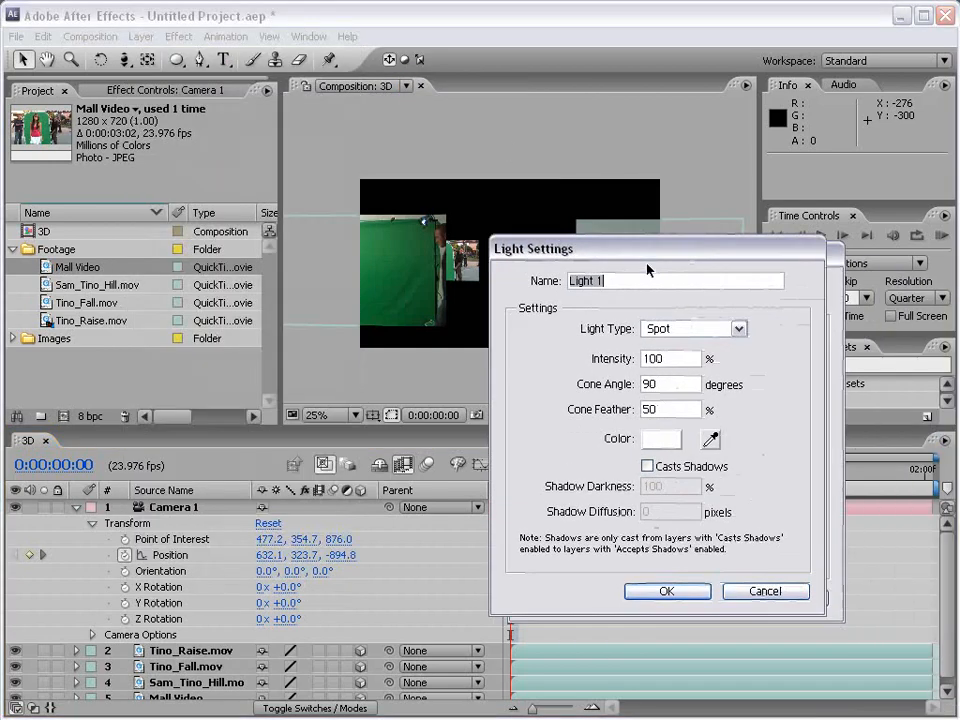
left_click(597, 294)
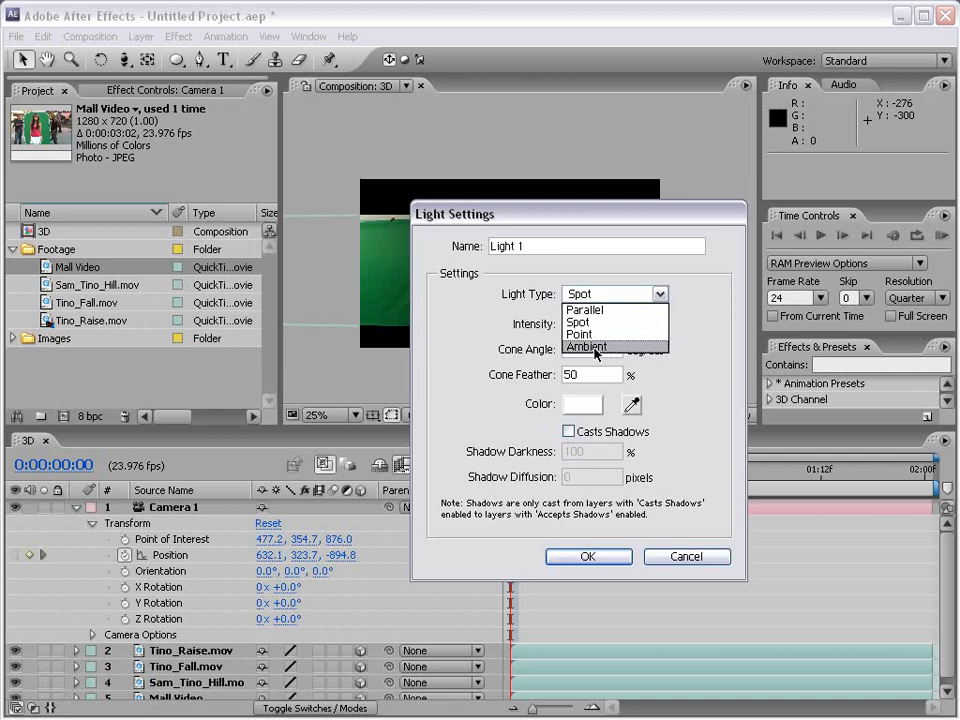
left_click(585, 310)
left_click(608, 293)
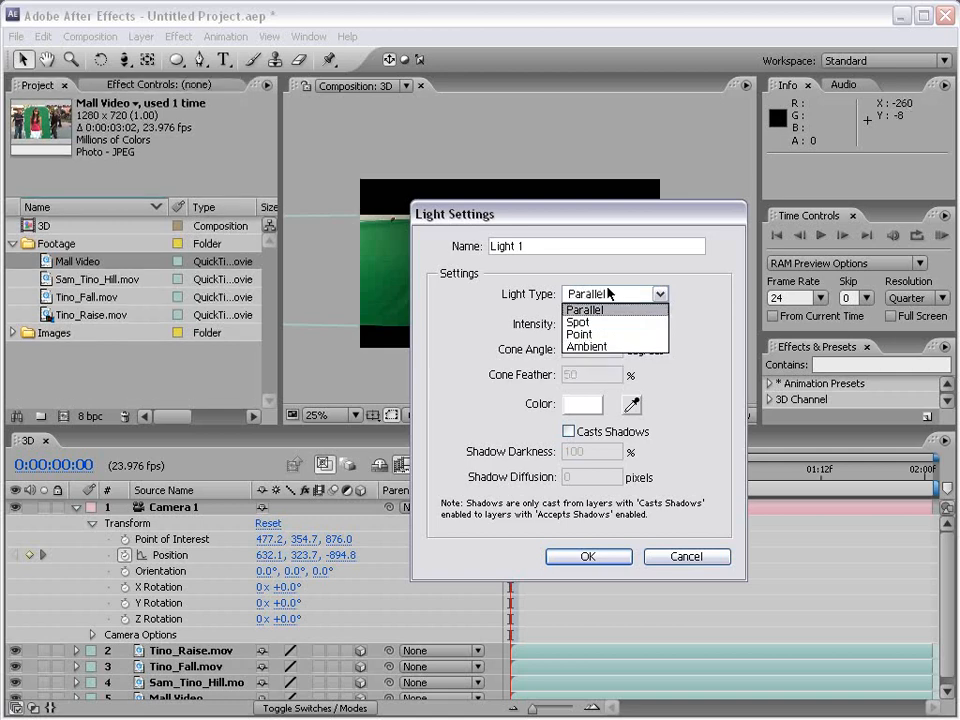
left_click(606, 334)
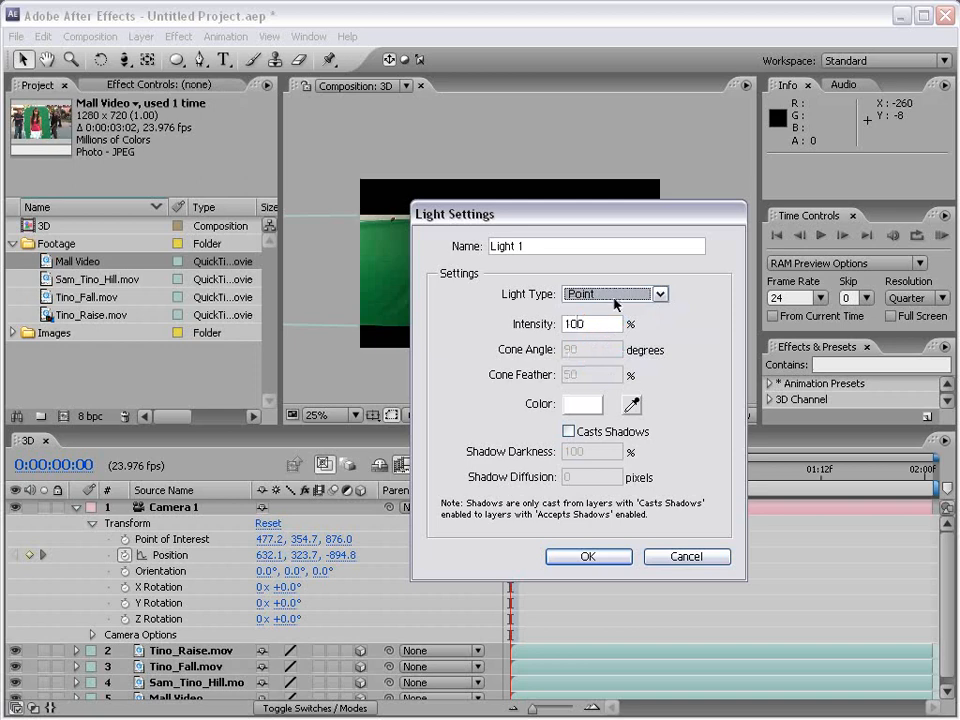
- Give the new light the blue color 0179FF, enable Casts Shadows, and create it
left_click(584, 404)
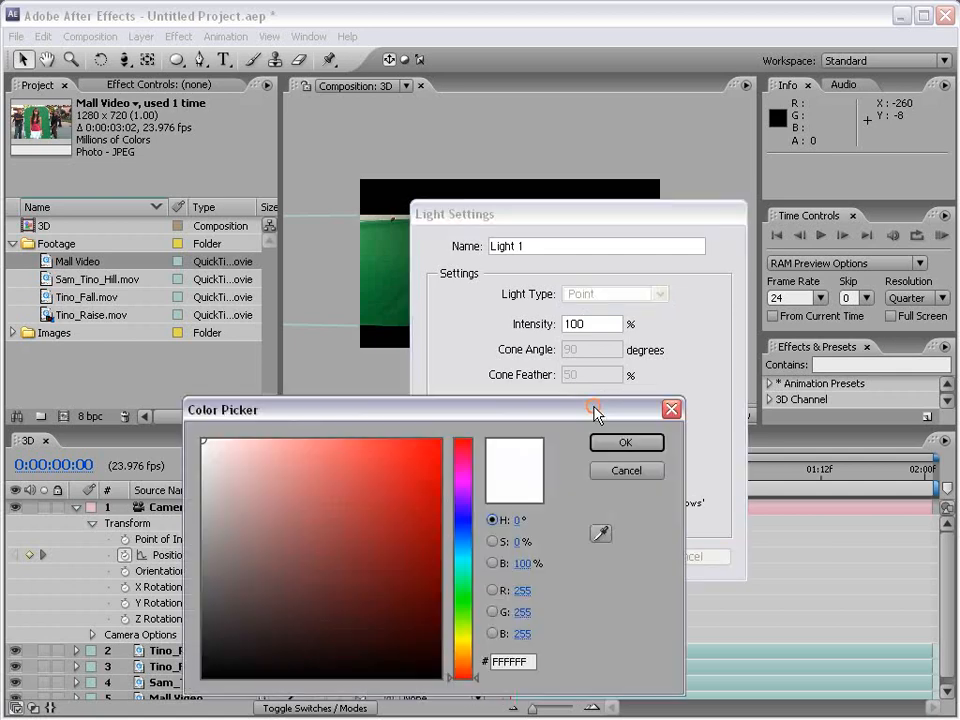
left_click(467, 540)
left_click(440, 440)
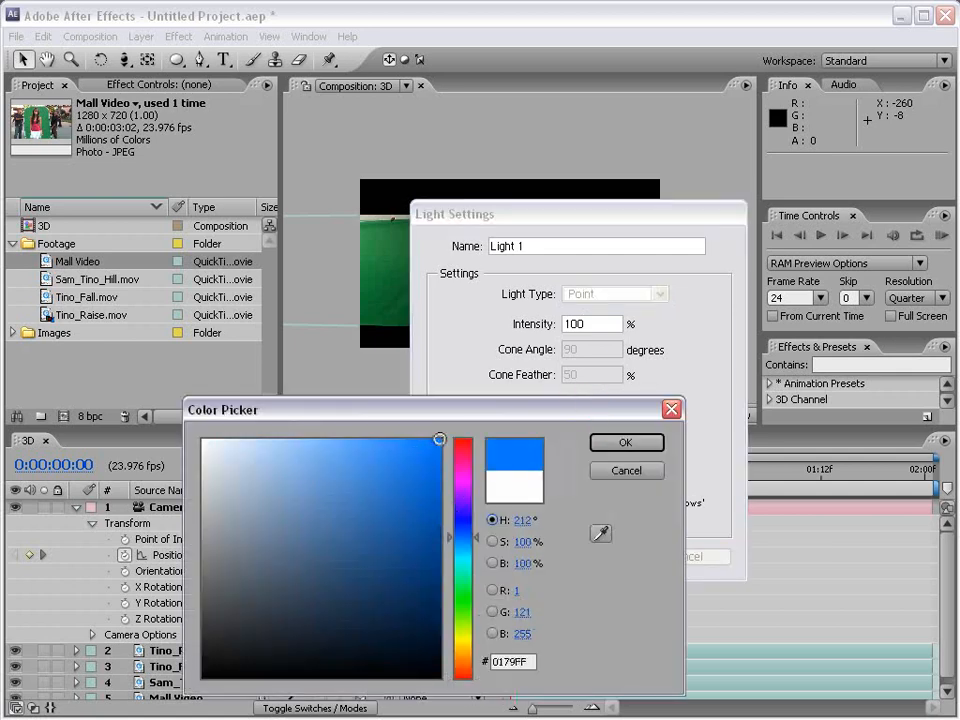
left_click(640, 442)
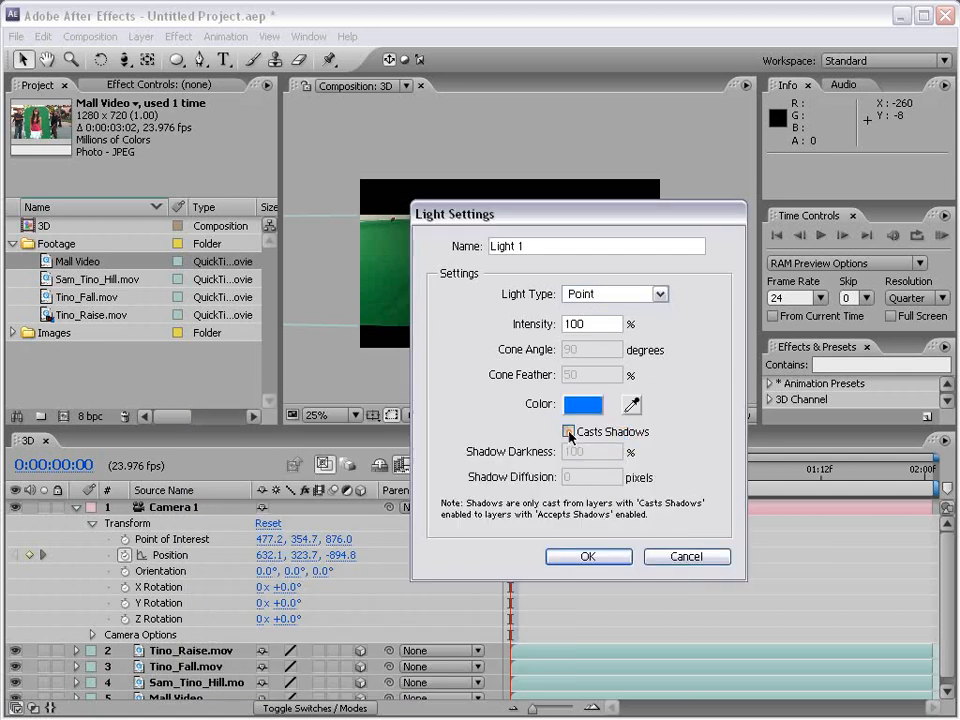
left_click(569, 432)
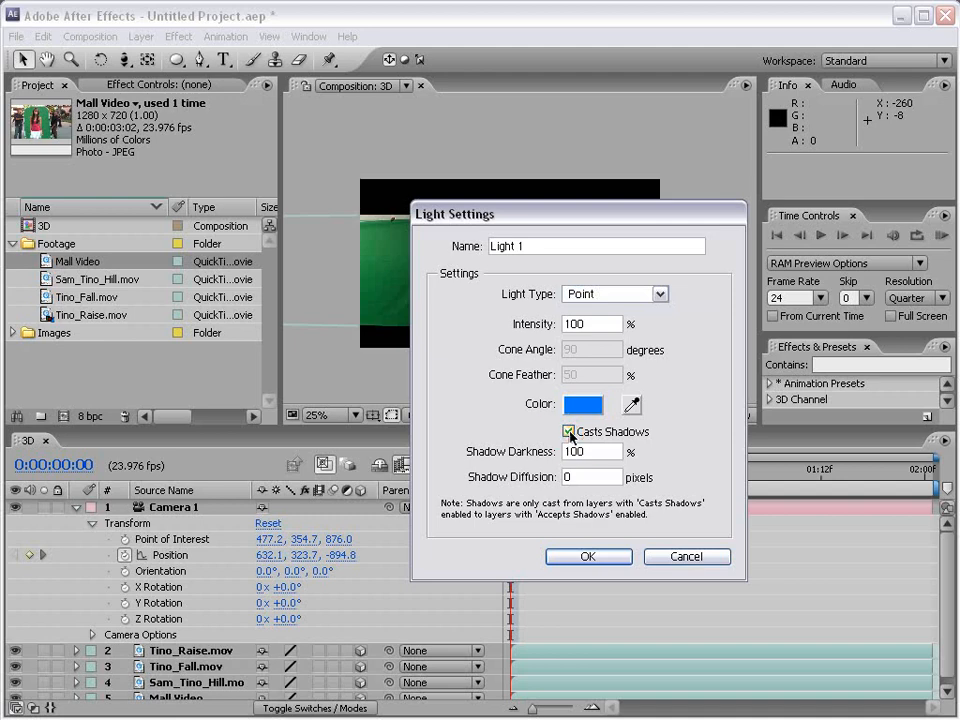
left_click(588, 557)
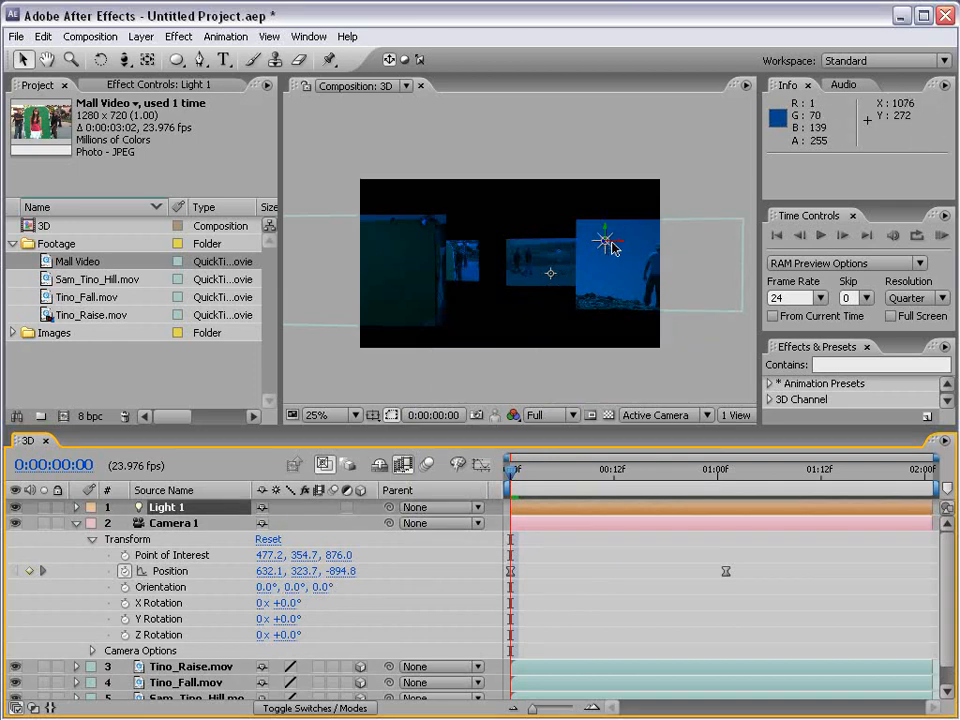
- Move Light 1 above the clips to a position of about 553.3, 154.7, -336.4
left_click_drag(606, 248, 587, 240)
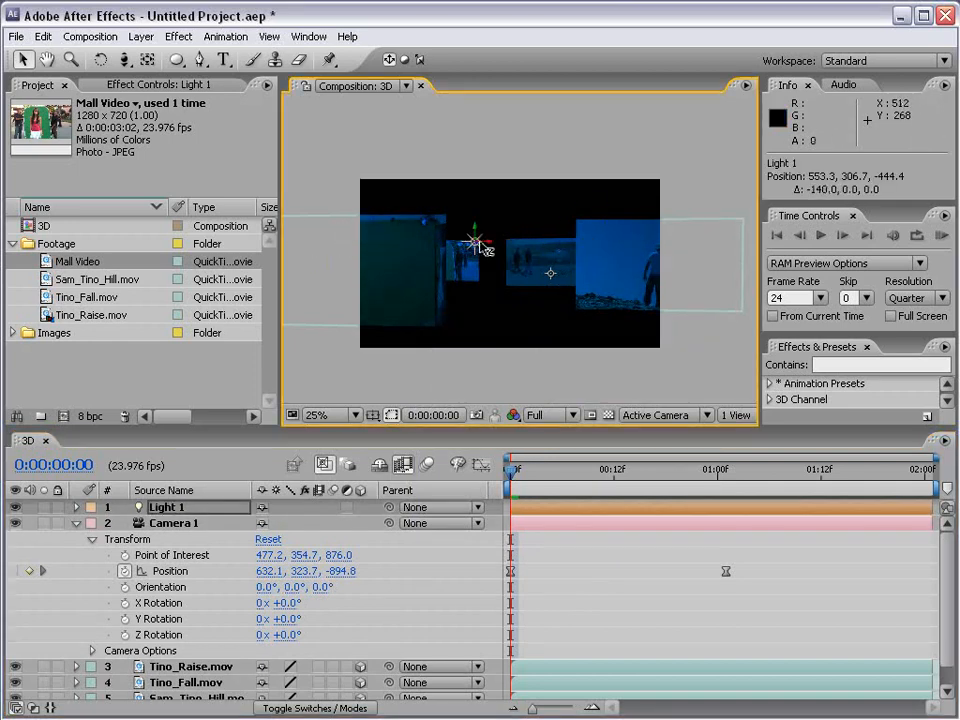
left_click_drag(484, 249, 493, 203)
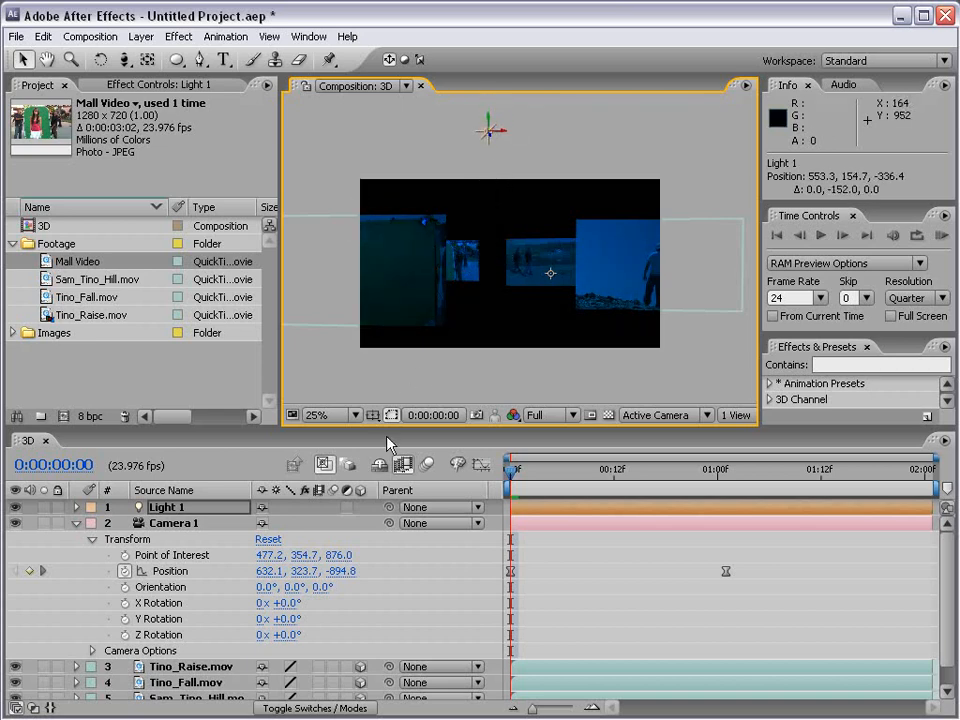
- Change Light 1's color to the pale blue D1E7FF in its light settings
left_click(199, 508)
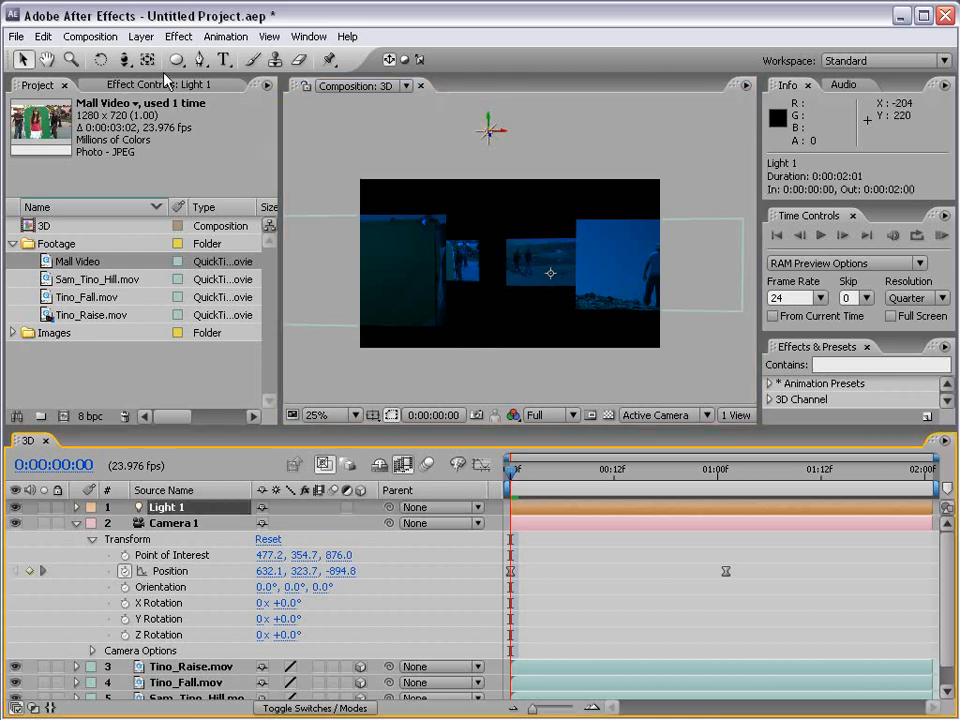
left_click(140, 37)
left_click(176, 72)
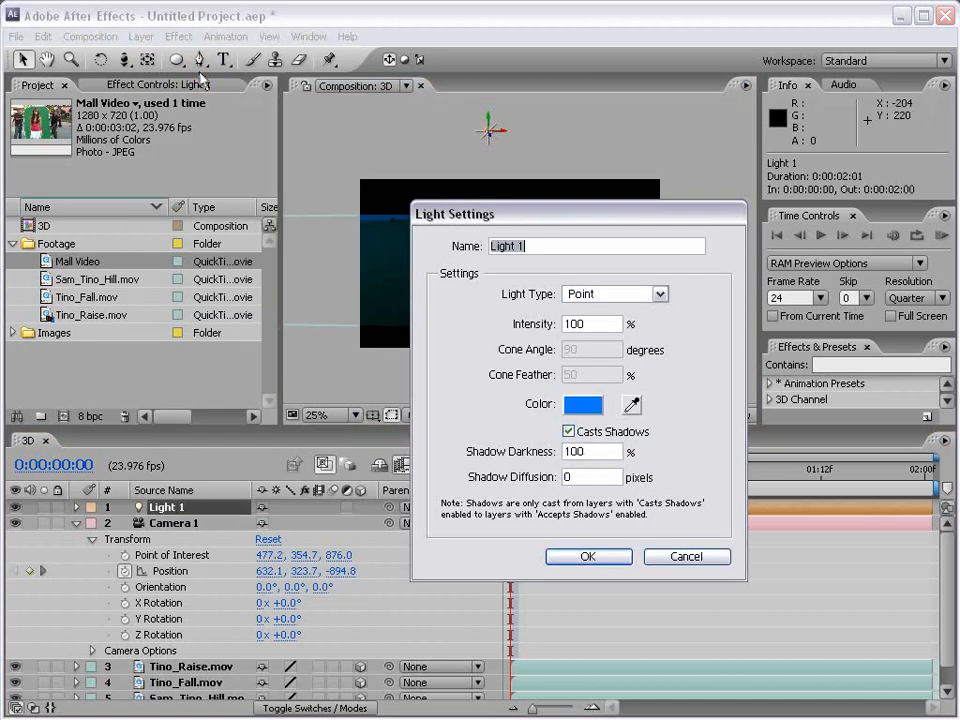
left_click(580, 408)
left_click(625, 442)
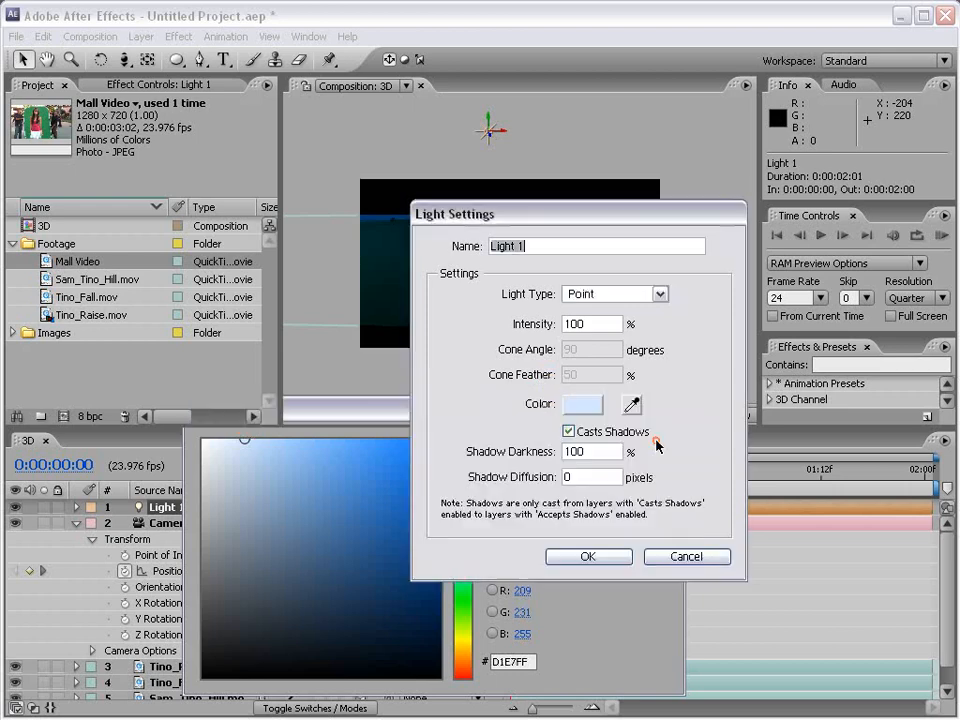
left_click(602, 555)
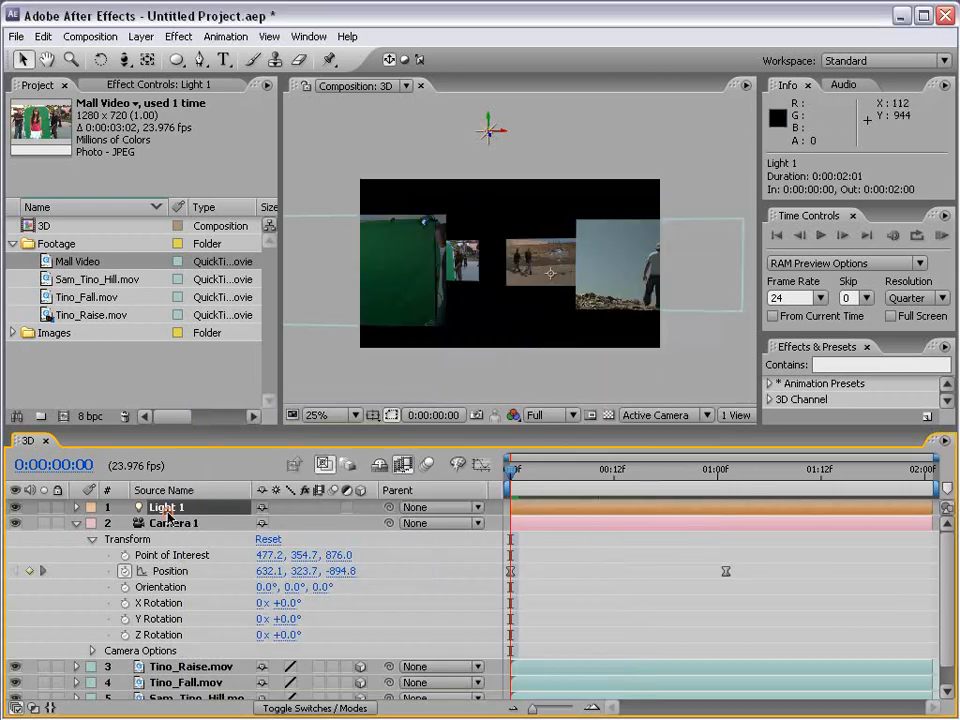
- Examine Light 1's Transform and Light Options properties, and collapse the Light 1 and Camera 1 layers
left_click(76, 507)
left_click(91, 523)
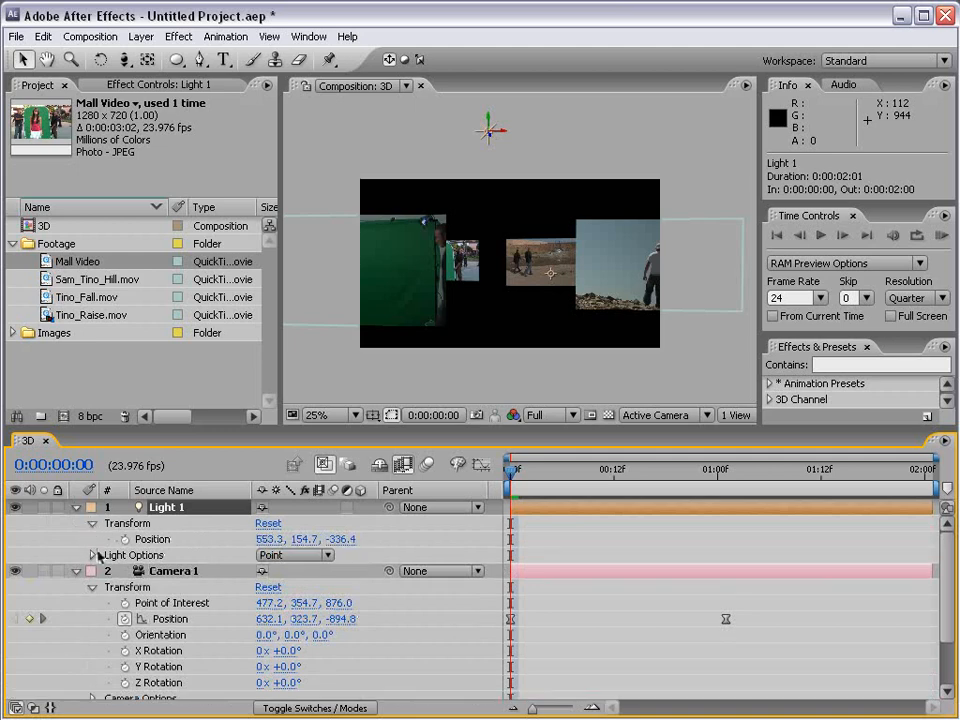
left_click(92, 555)
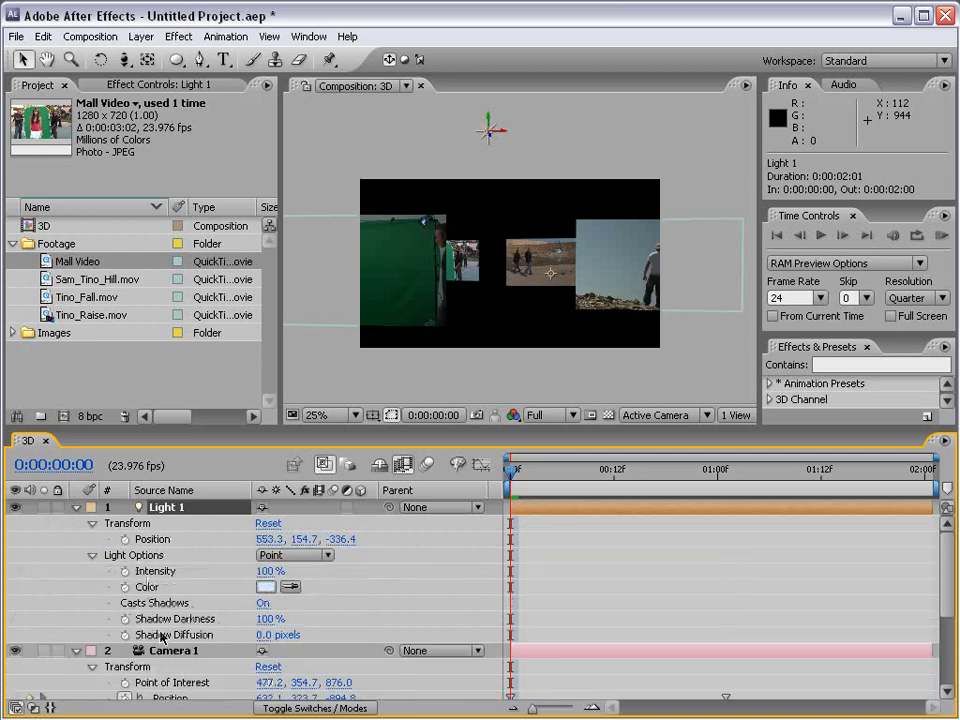
left_click(92, 523)
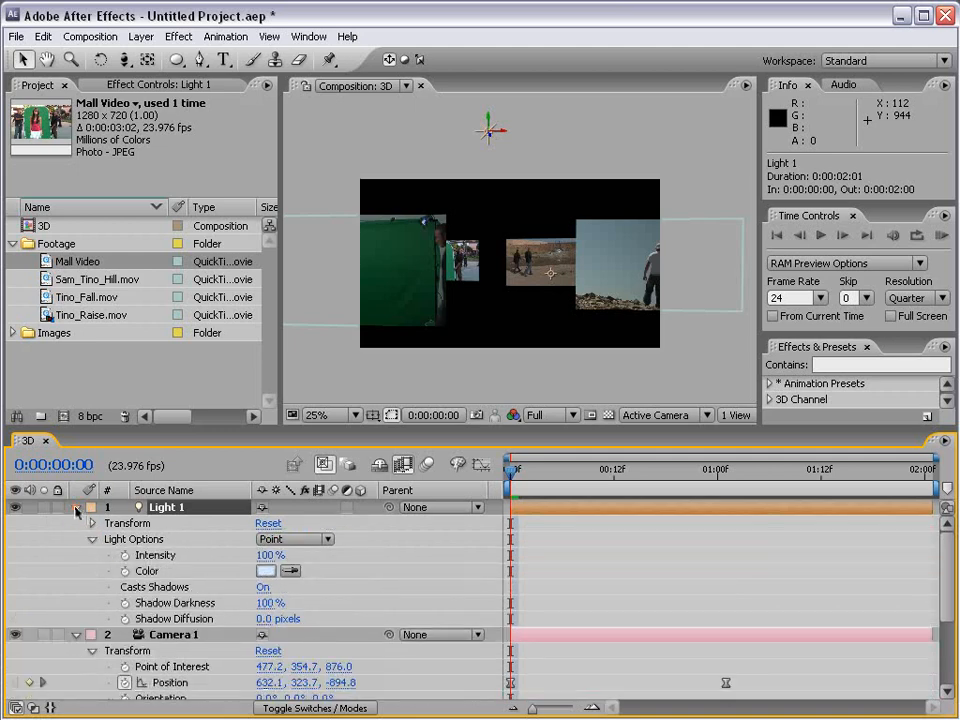
left_click(76, 507)
left_click(76, 523)
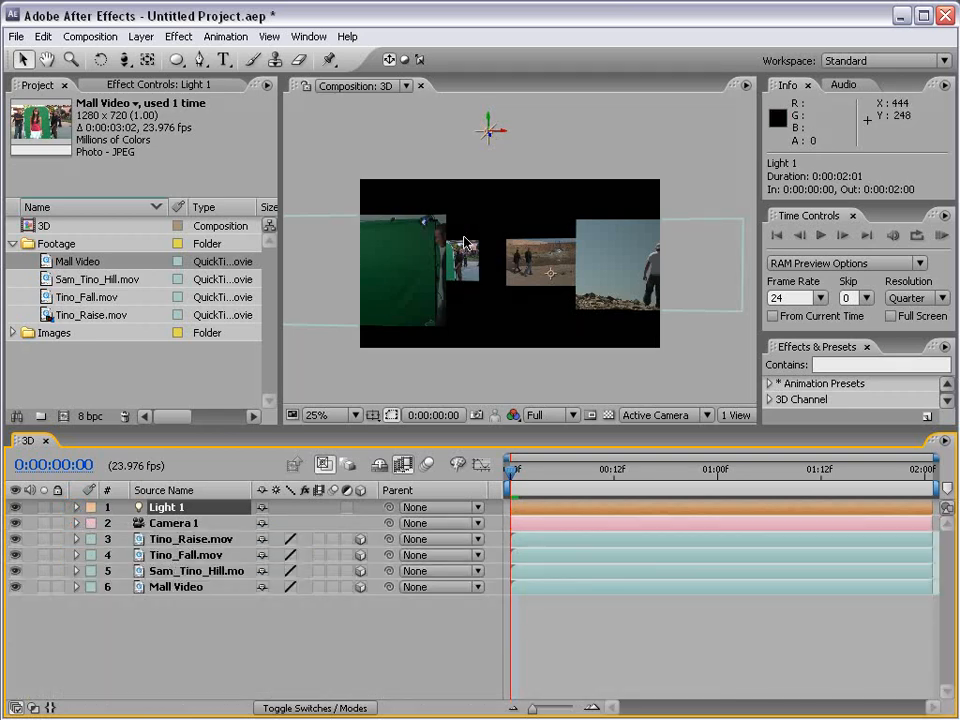
- Reveal Tino_Raise.mov's Material Options and examine its shadow, light and shading properties
left_click(178, 540)
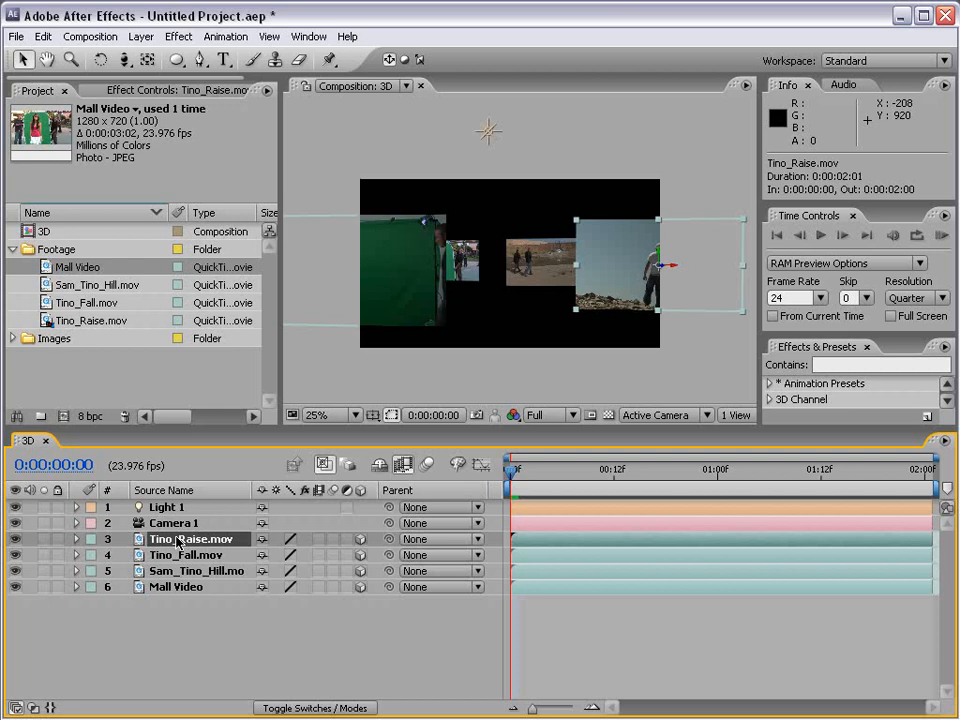
key("a")
key("a")
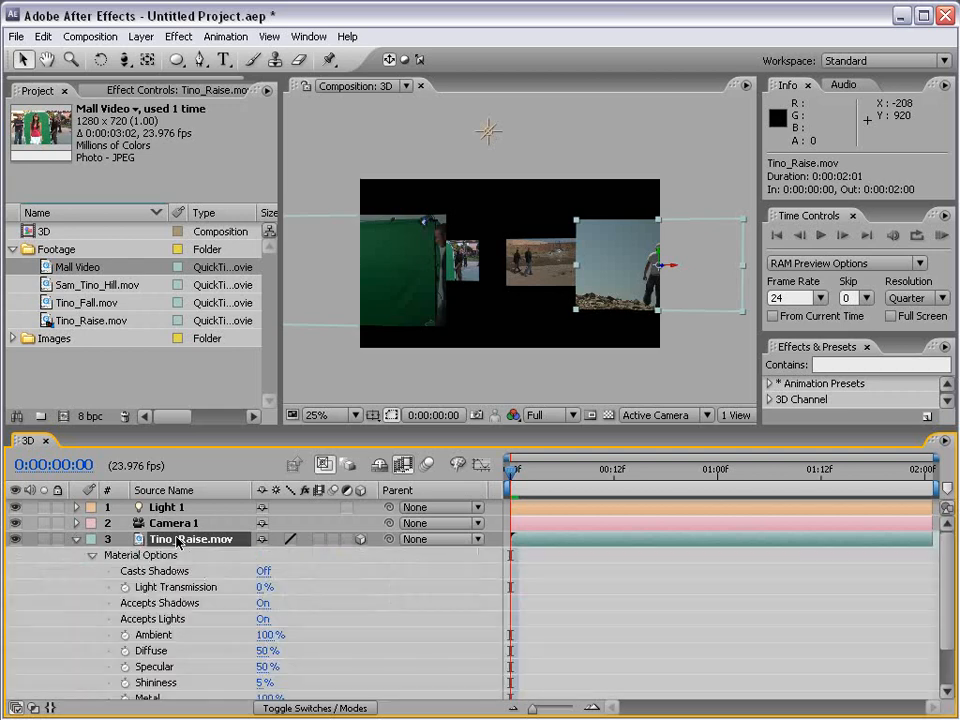
scroll(95, 535, "down", 1)
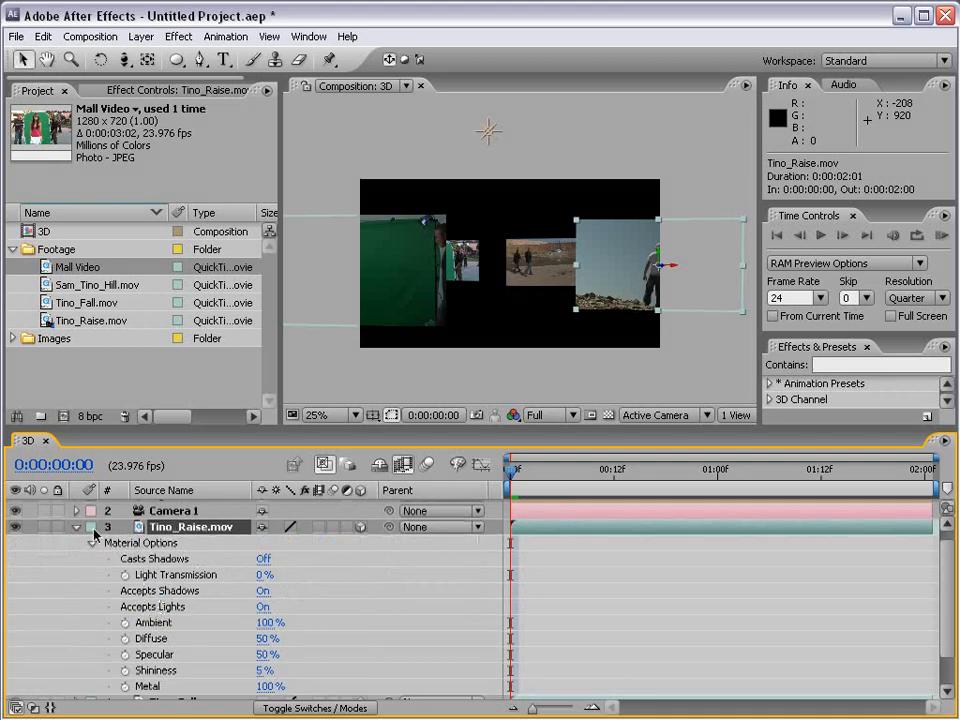
left_click(76, 529)
left_click(77, 540)
key("space")
left_click_drag(131, 595, 133, 563)
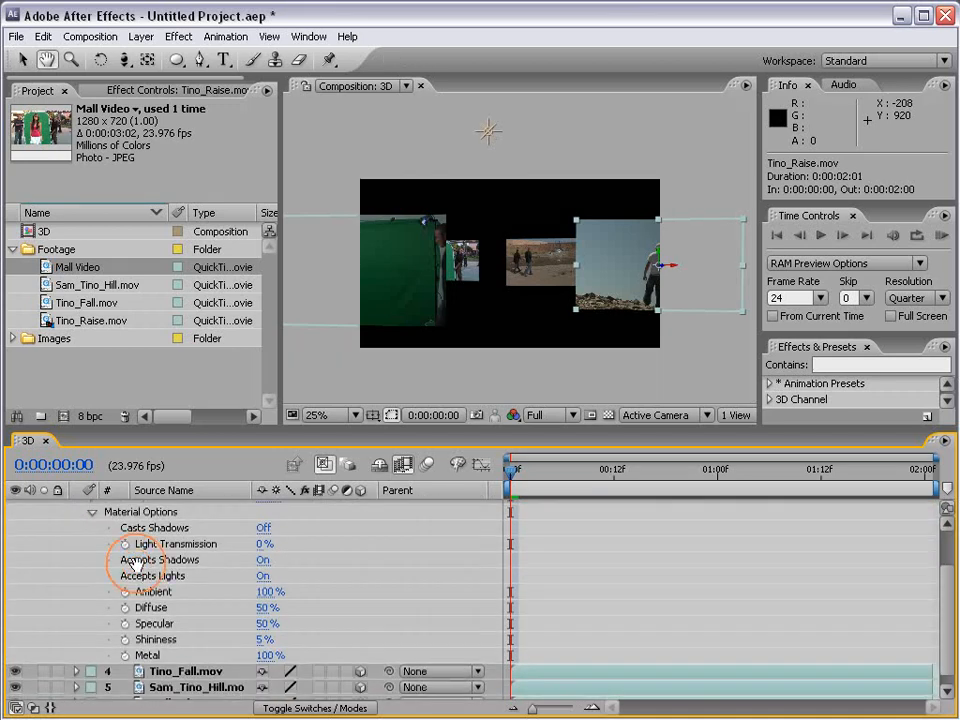
left_click_drag(126, 515, 129, 535)
left_click(92, 526)
left_click(92, 533)
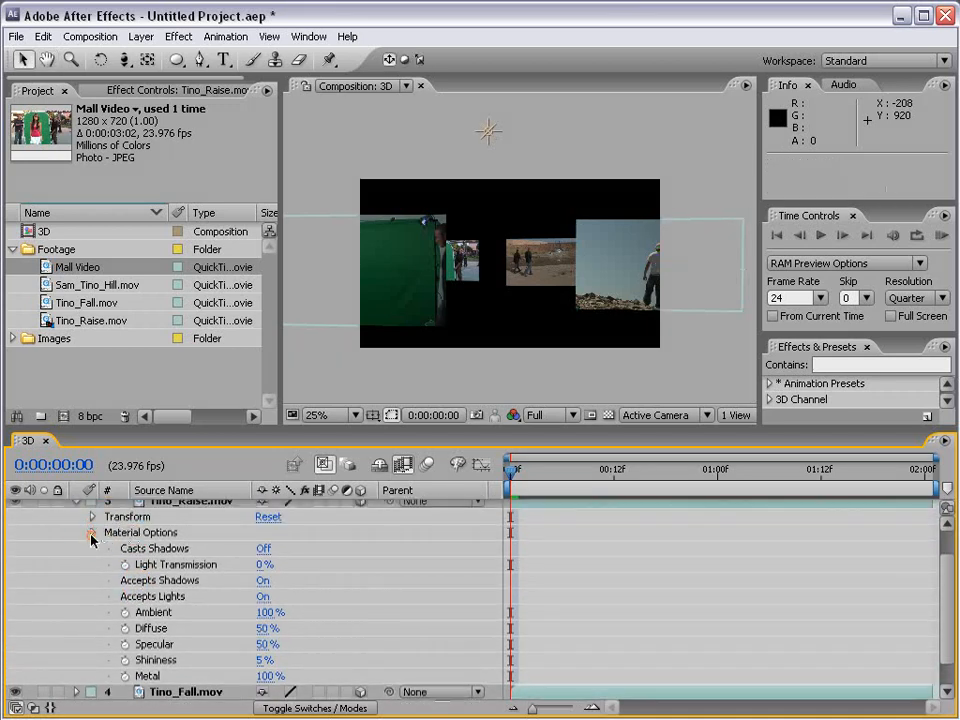
left_click(92, 571)
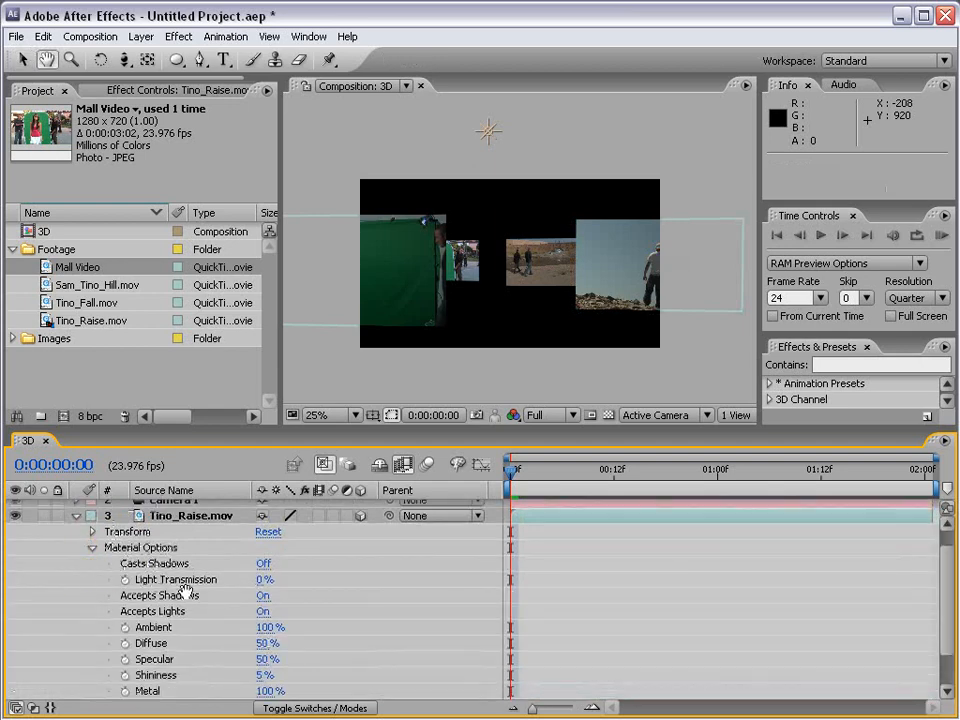
- Switch Casts Shadows individually to Only in the Material Options of Tino_Raise.mov and Tino_Fall.mov
scroll(186, 574, "down", 2)
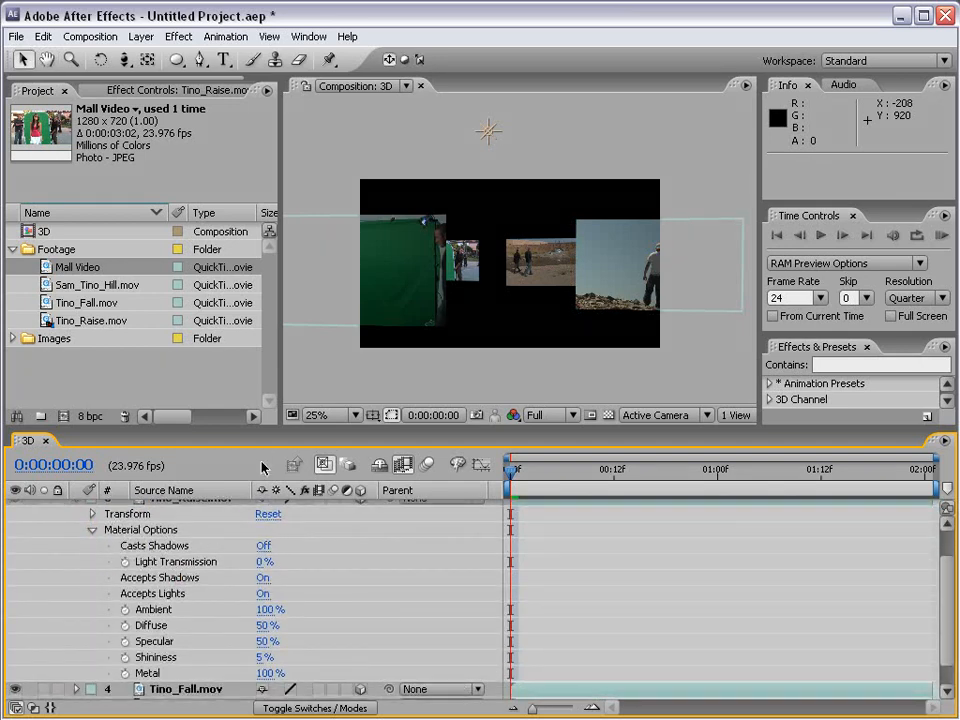
left_click_drag(250, 430, 252, 292)
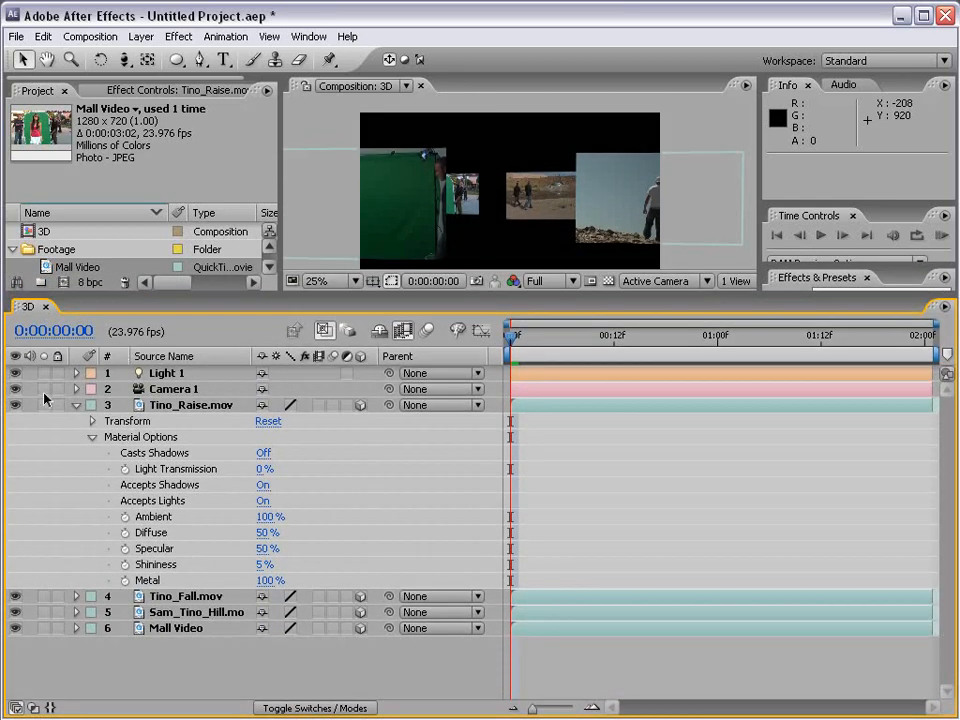
left_click(75, 407)
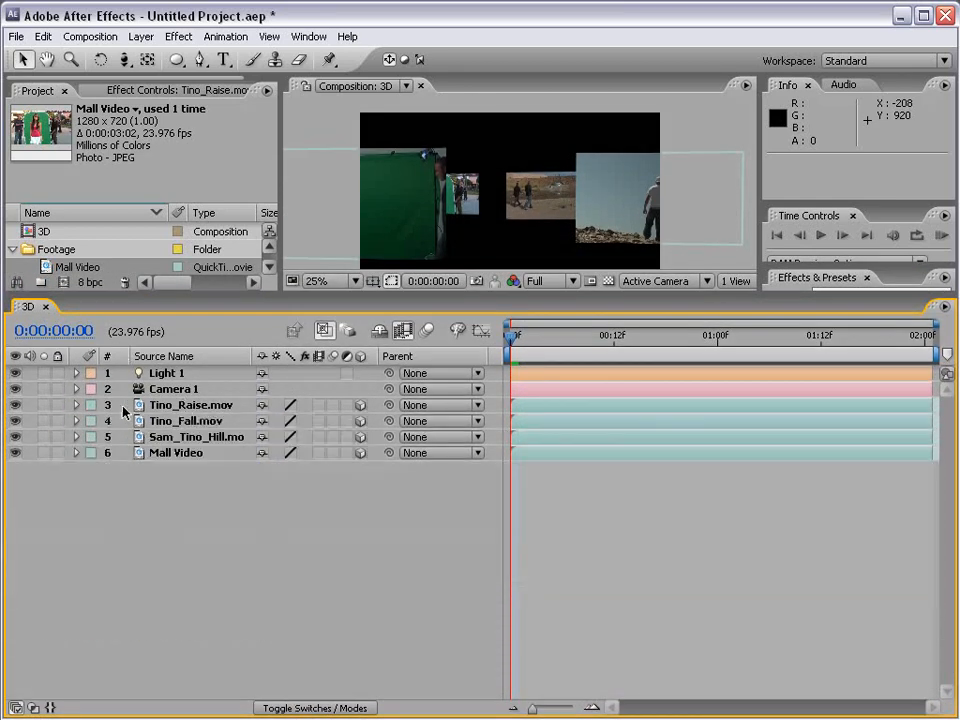
left_click(77, 405)
key("a")
key("a")
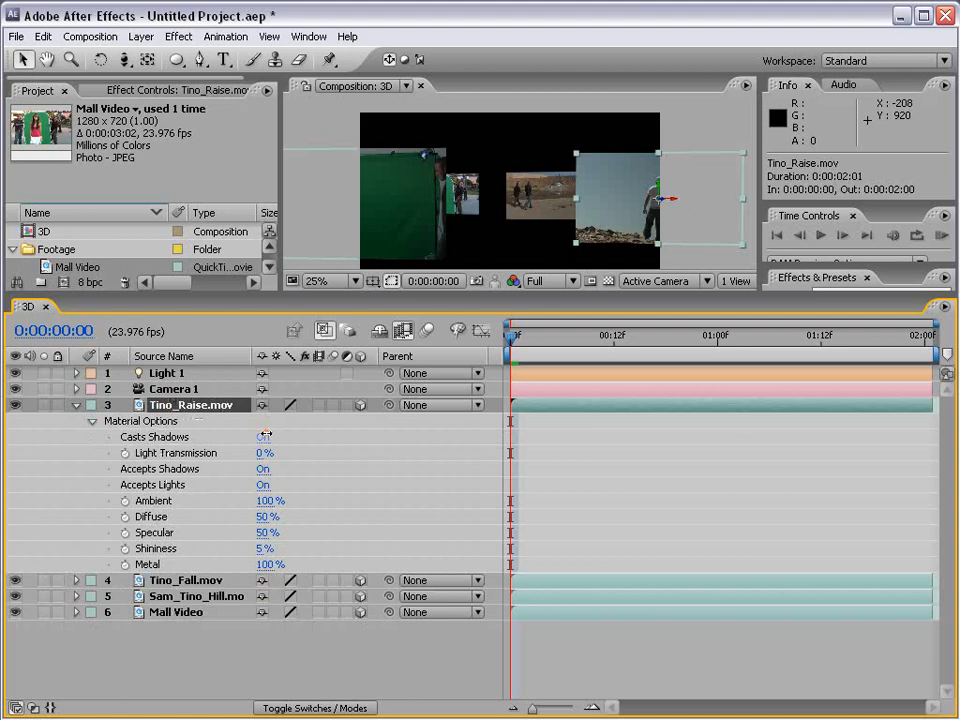
left_click(193, 580)
key("a")
key("a")
left_click(265, 613)
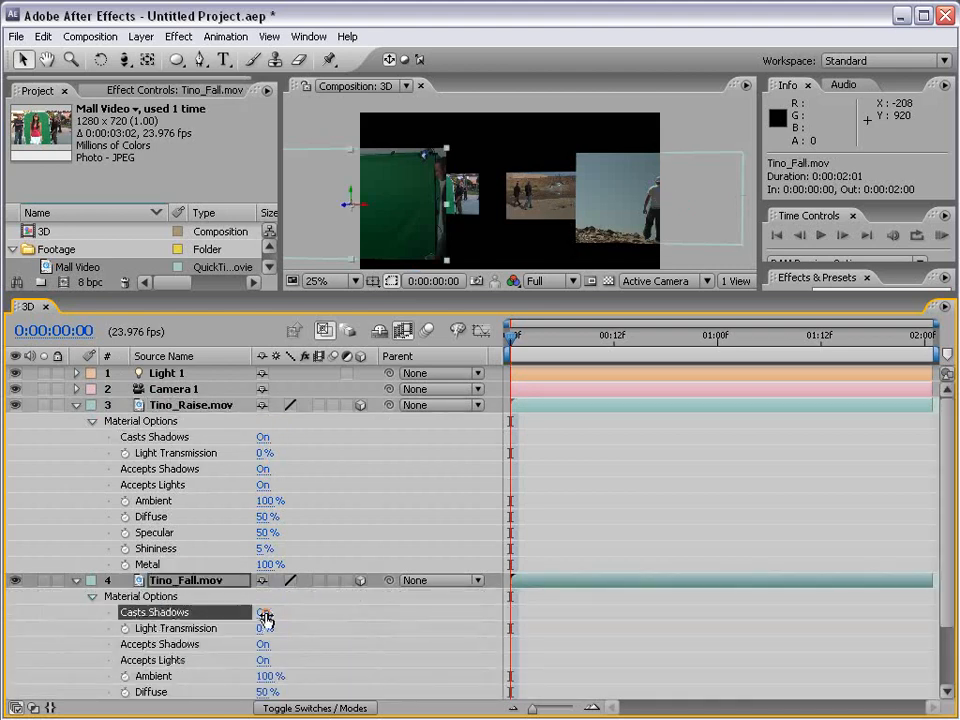
left_click(265, 613)
left_click(264, 437)
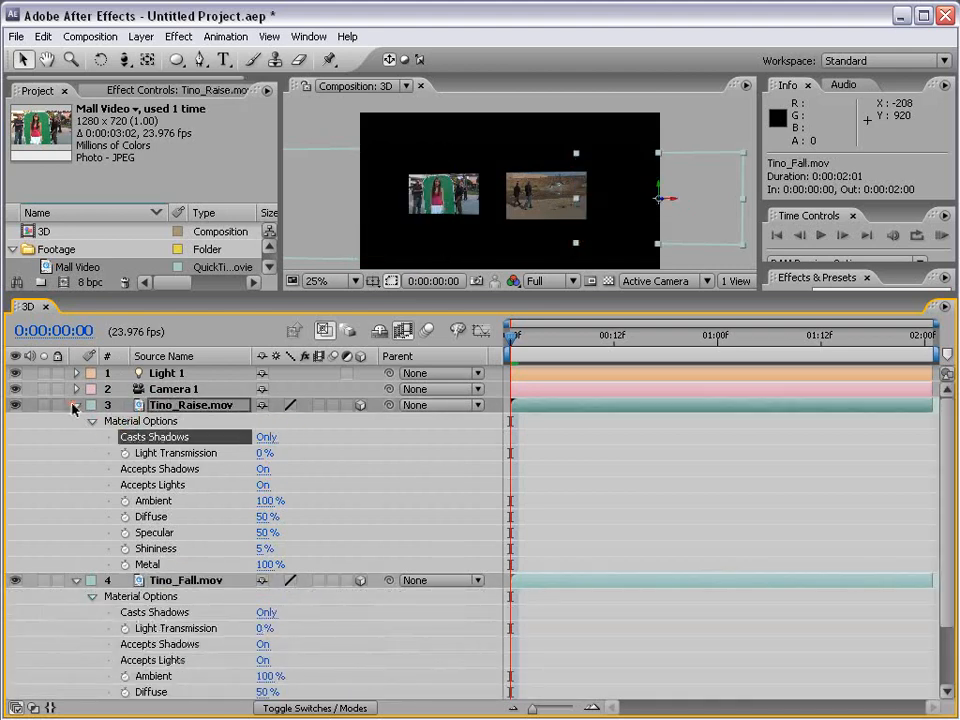
- Turn Casts Shadows on for all four video layers together, and check the setting in their Material Options
left_click(76, 405)
left_click(76, 421)
left_click(168, 453, "shift")
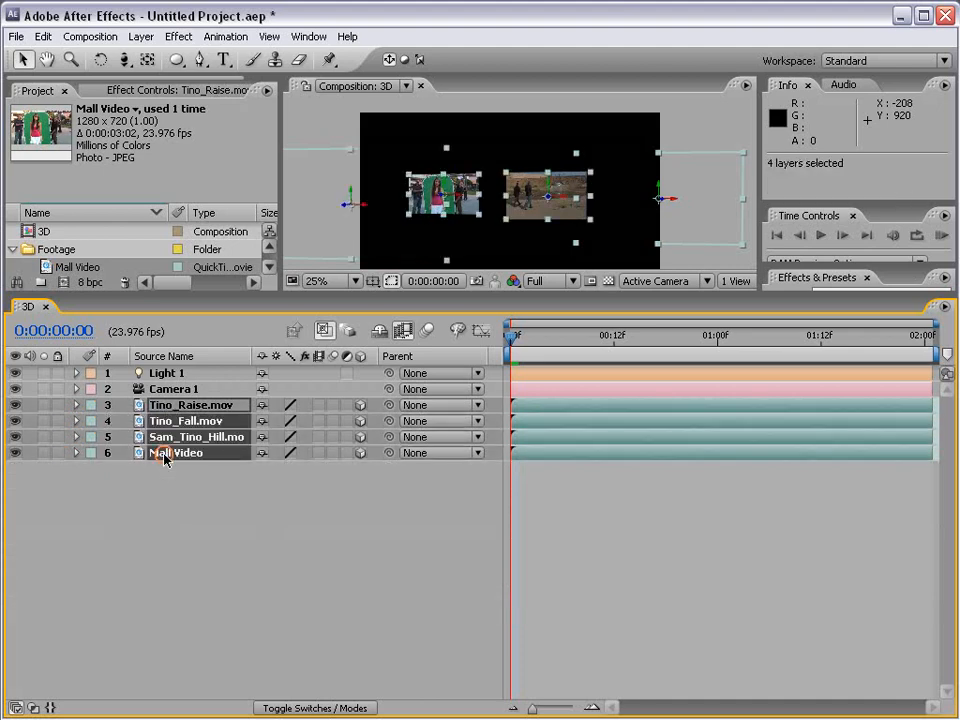
key("a")
key("a")
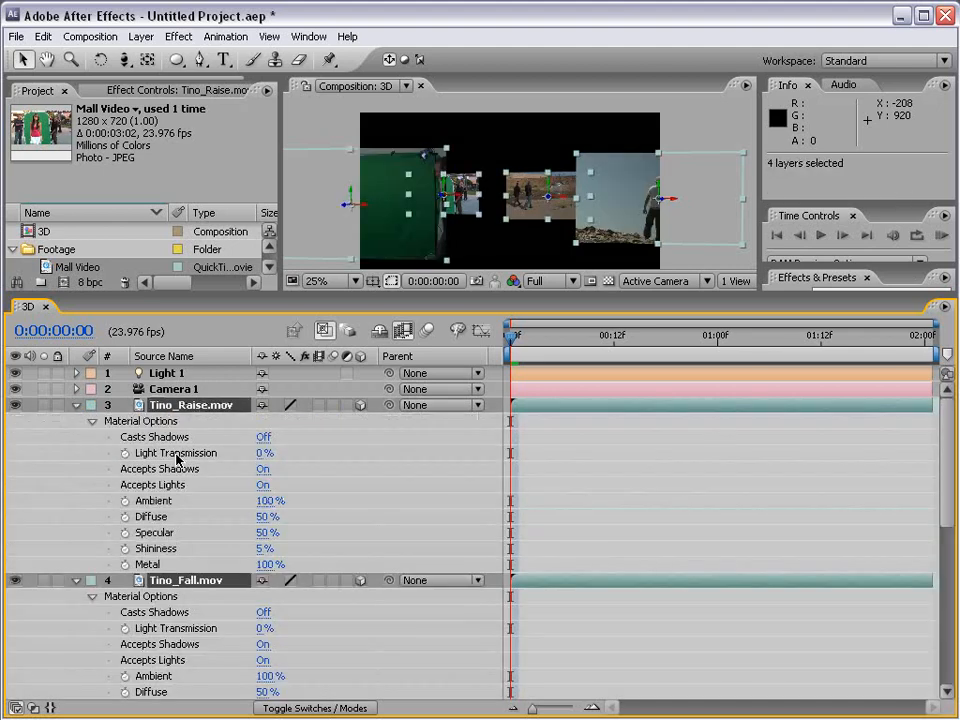
left_click(261, 437)
scroll(311, 388, "down", 5)
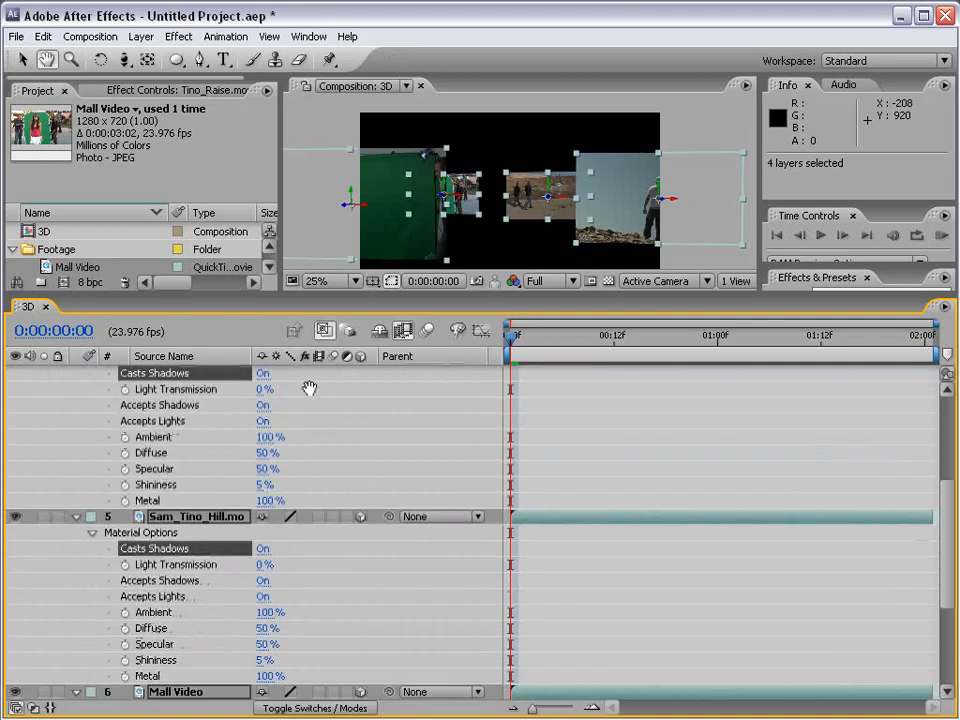
scroll(311, 544, "up", 3)
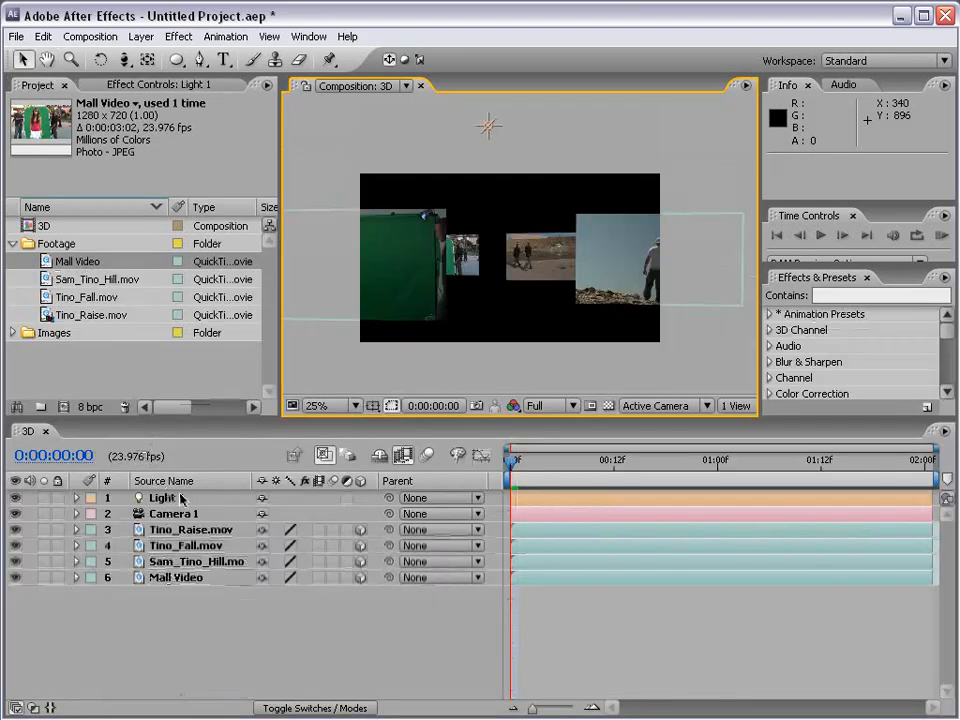
- Pull Light 1 forward along its Z axis to a position of about 553.3, 154.7, -862.4
left_click(181, 499)
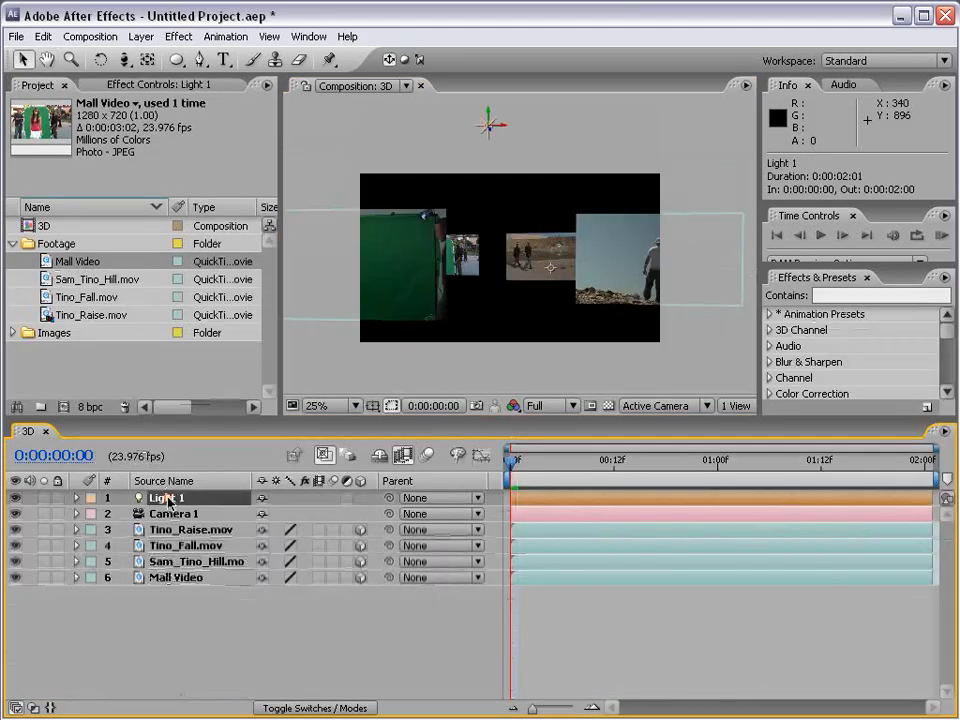
left_click_drag(491, 132, 260, 130)
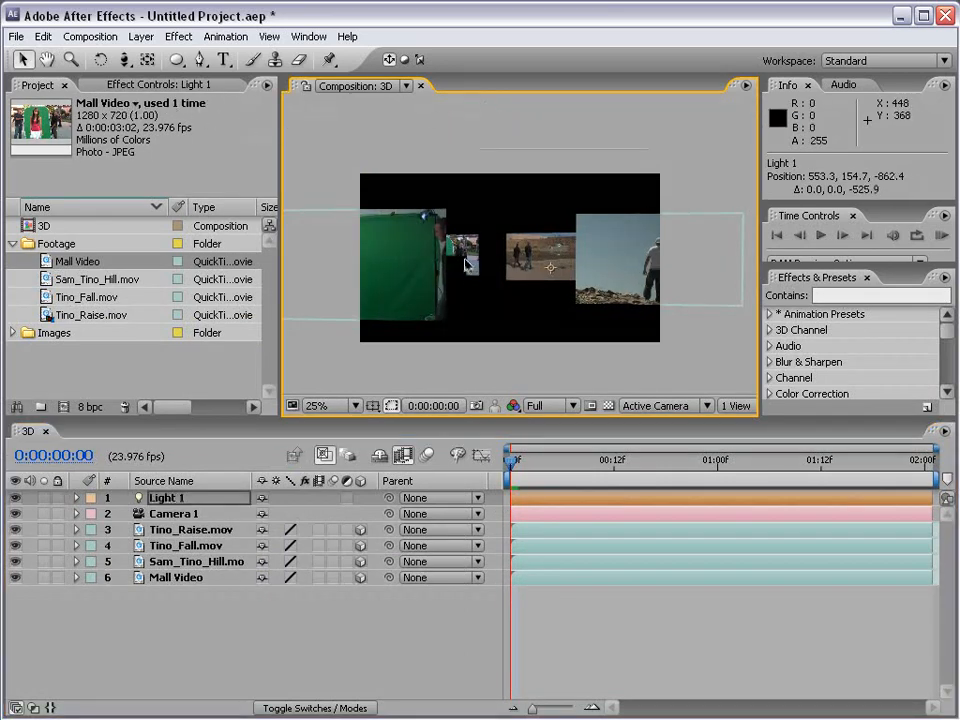
- Delete the Tino_Raise.mov and Sam_Tino_Hill layers from the composition
left_click(621, 251)
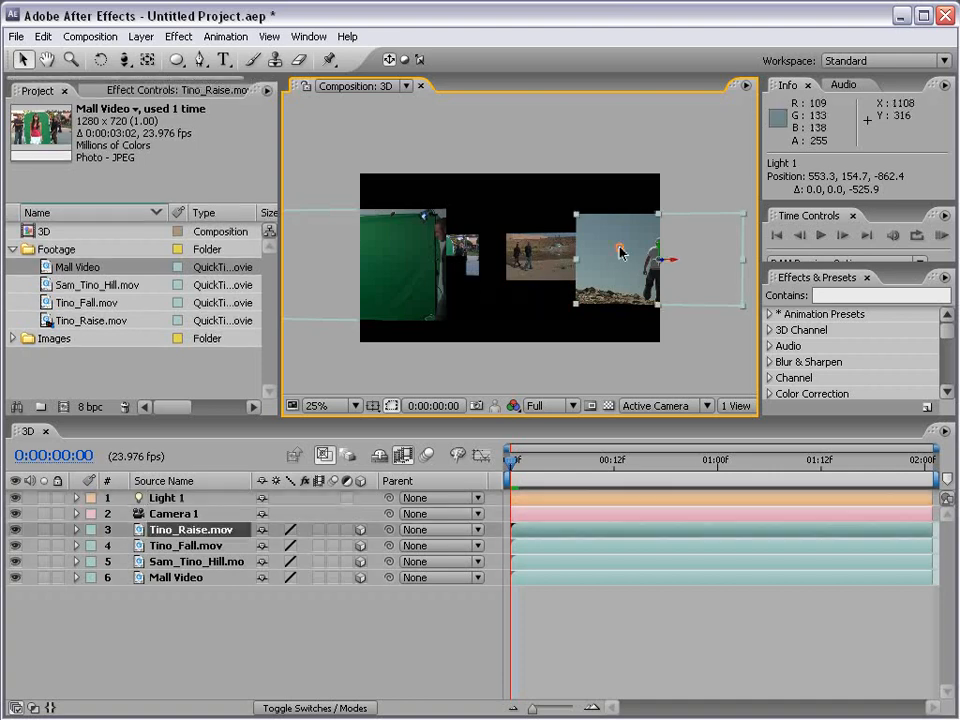
key("Delete")
left_click(547, 246)
key("Delete")
- Push Tino_Fall.mov back in depth to a position of about 27.3, 360.0, 1046.7
left_click(396, 246)
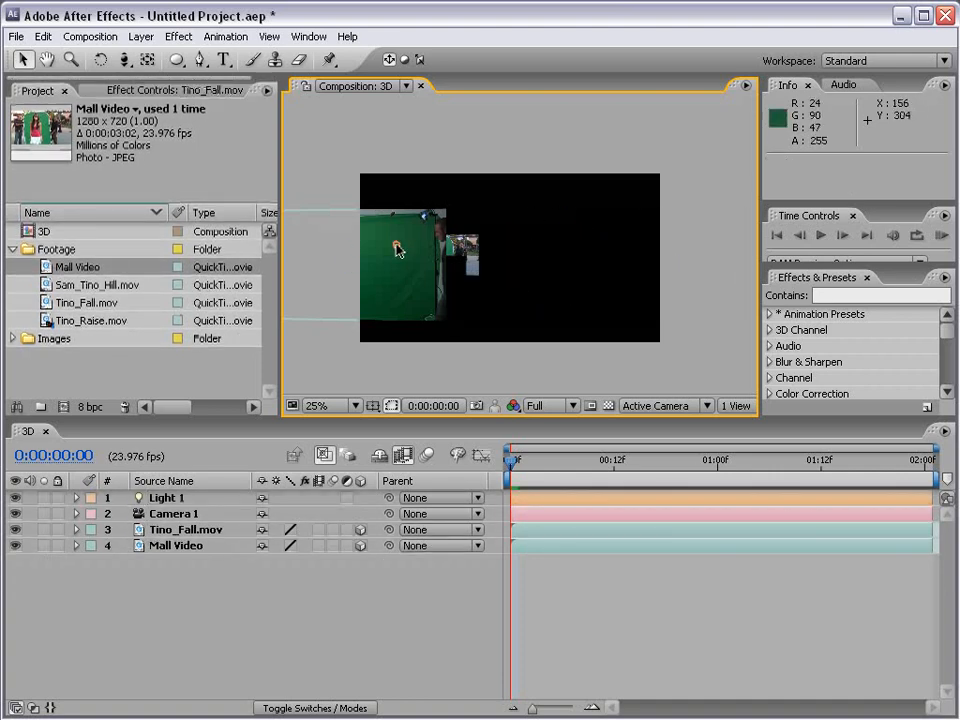
left_click_drag(400, 265, 521, 263)
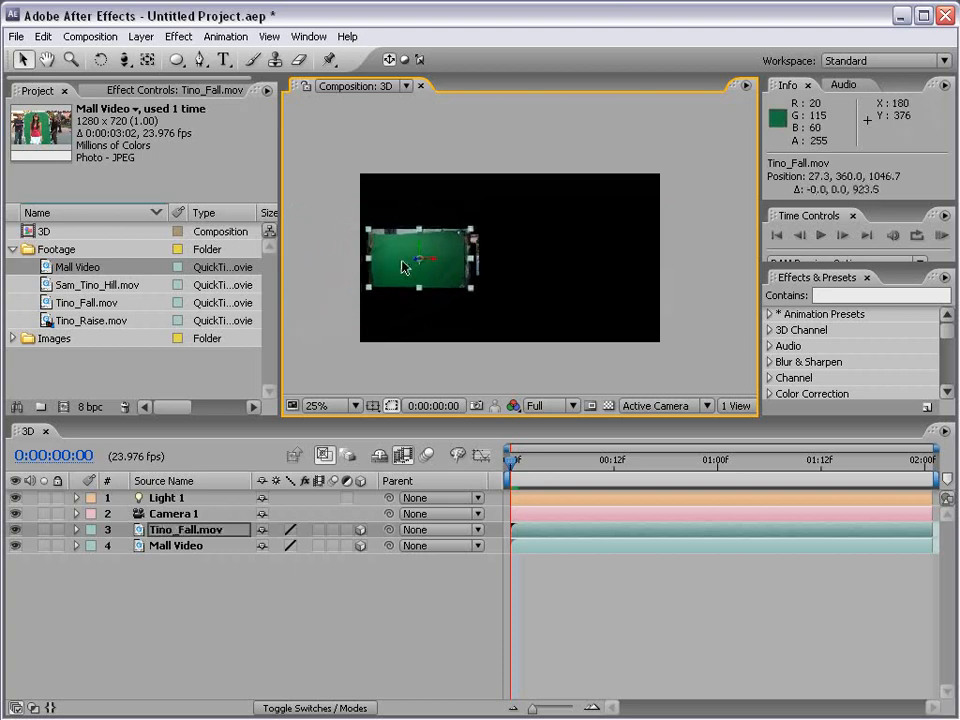
- Orbit and track Camera 1 to about -1000.8, -609.0, 348.3 so both remaining clips are seen at an angle from above
key("c")
left_click_drag(394, 303, 418, 231)
key("c")
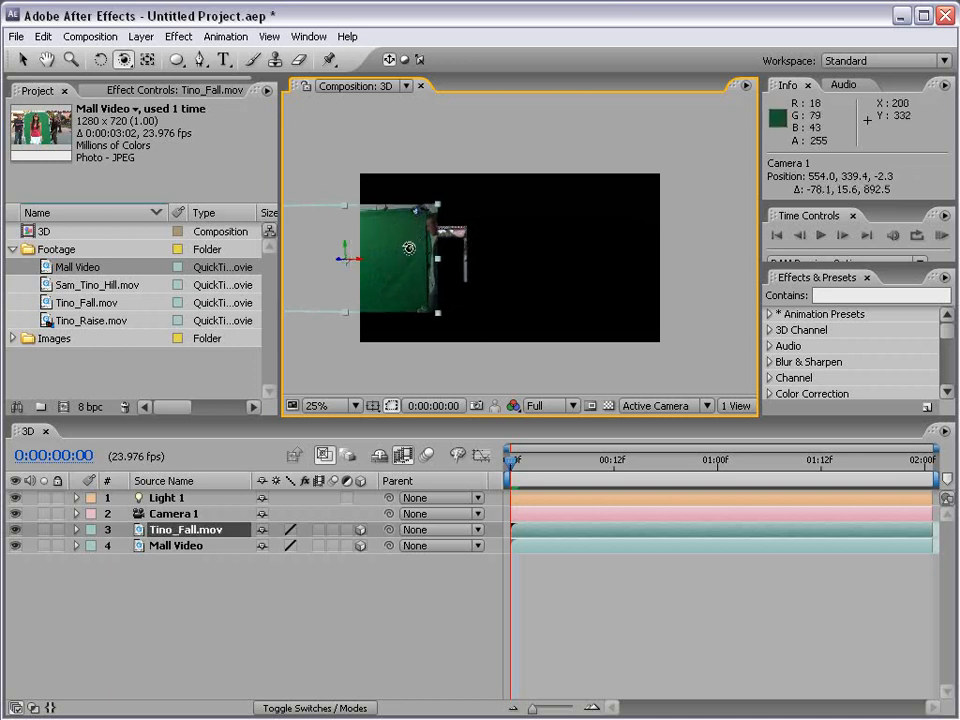
left_click_drag(356, 276, 497, 311)
key("v")
left_click_drag(677, 336, 536, 320)
key("c")
key("c")
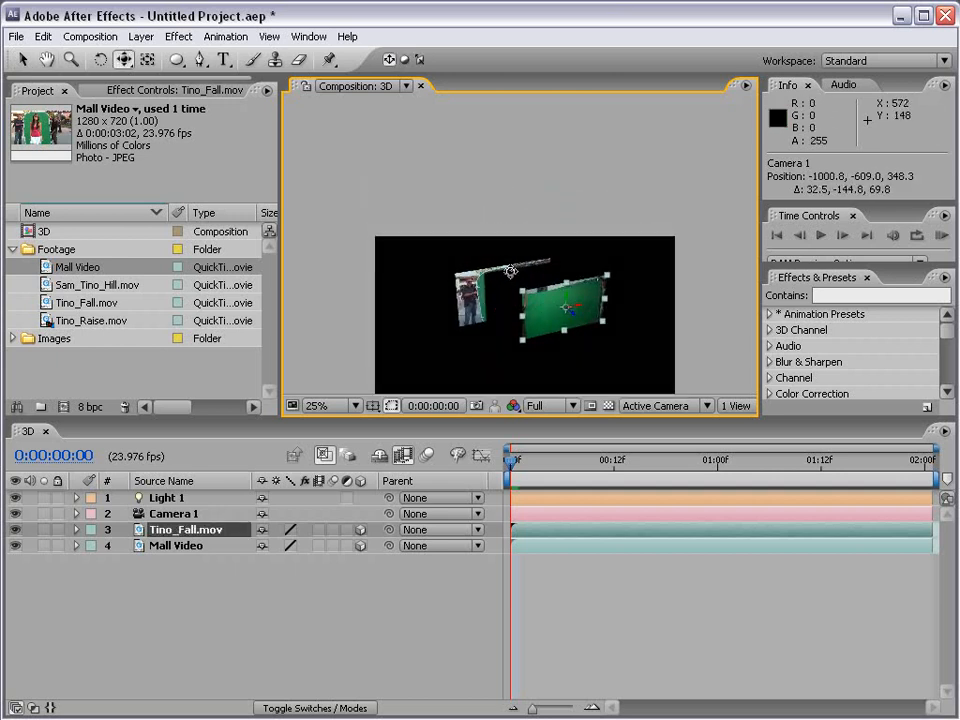
key("v")
- Raise Light 1's Shadow Diffusion to about 304 pixels, with the composition magnified to 50% around the two clips
left_click(162, 498)
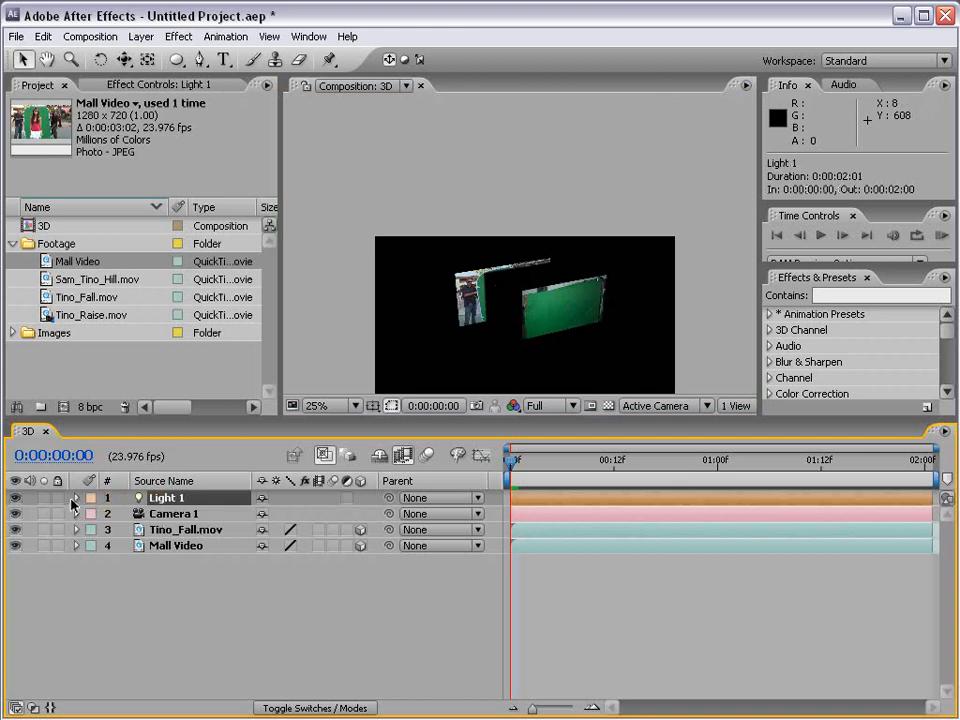
left_click(76, 497)
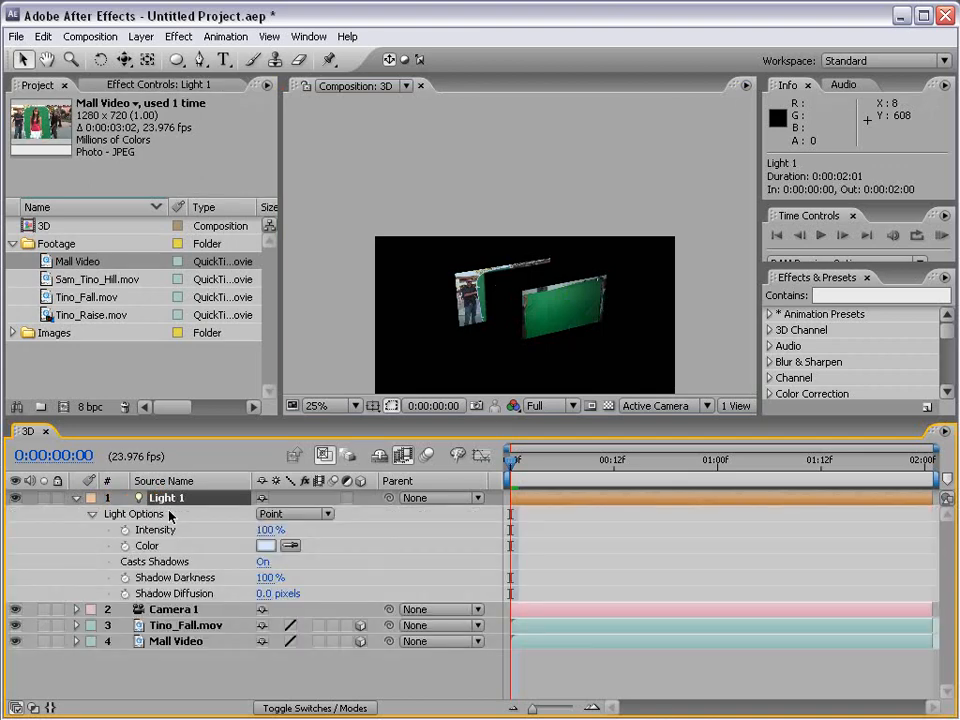
left_click(190, 594)
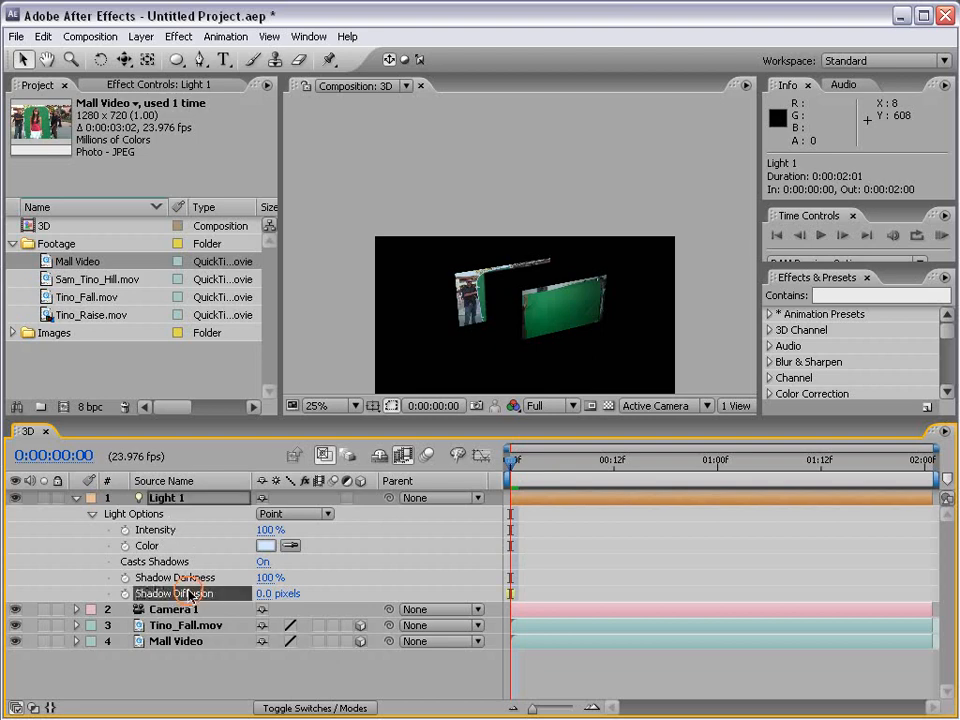
left_click_drag(264, 594, 300, 581)
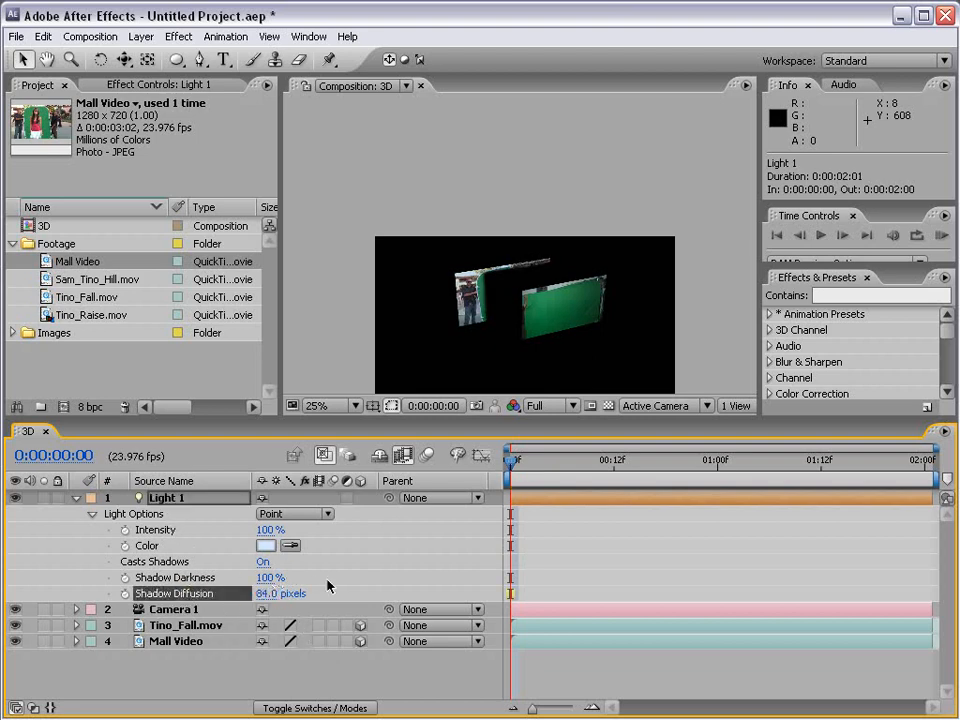
left_click(434, 563)
scroll(463, 345, "up", 1)
key("h")
left_click_drag(461, 343, 505, 247)
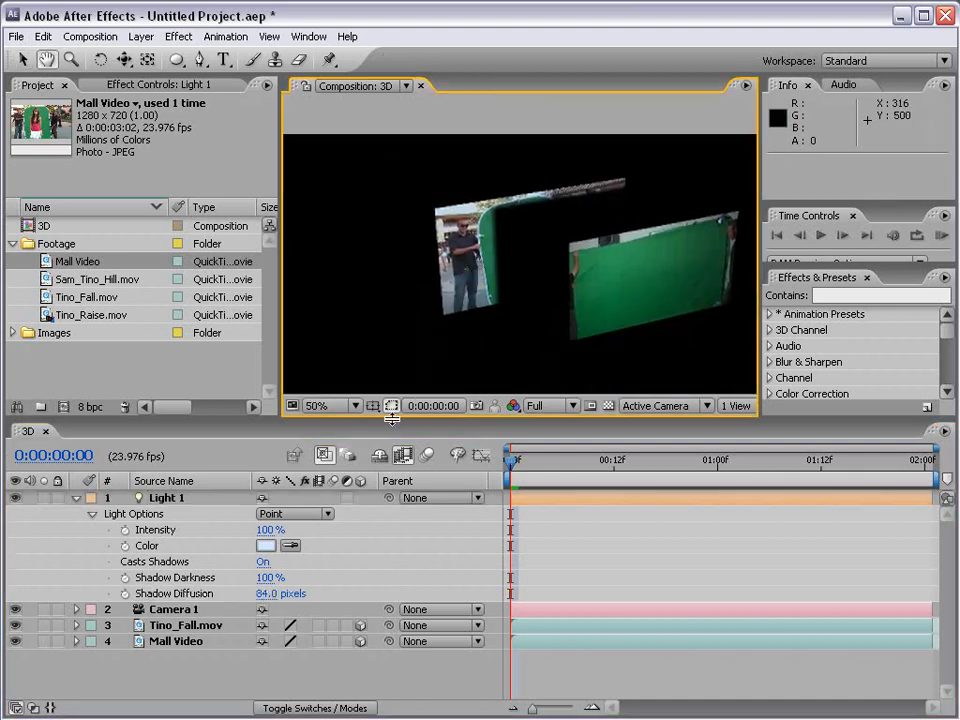
key("v")
left_click_drag(264, 594, 458, 592)
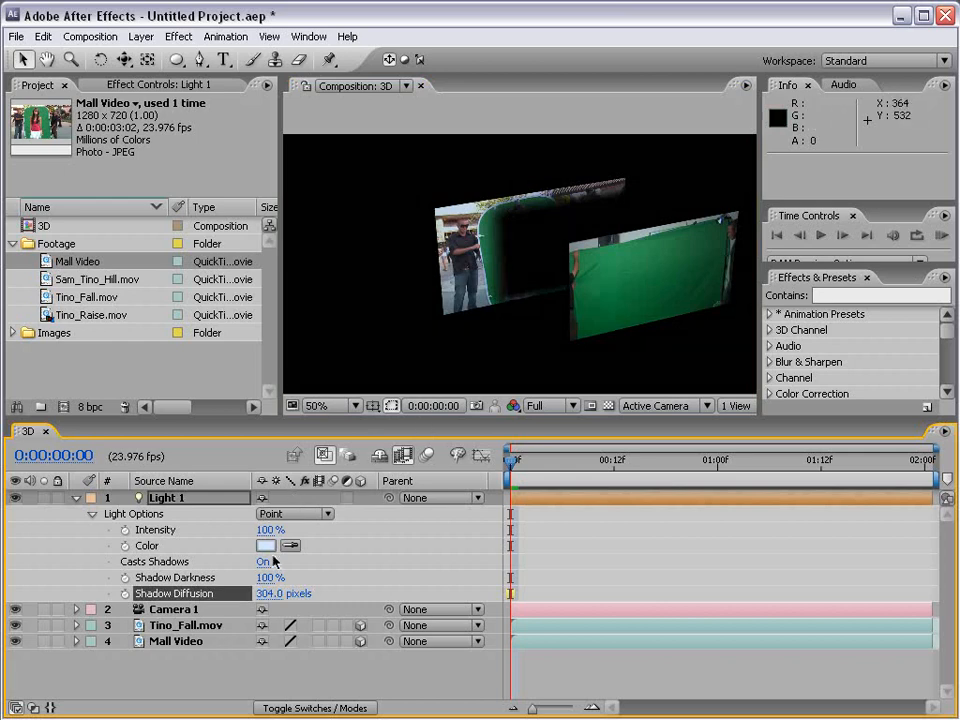
- Lower Light 1's Shadow Darkness to 66%
left_click_drag(212, 577, 228, 573)
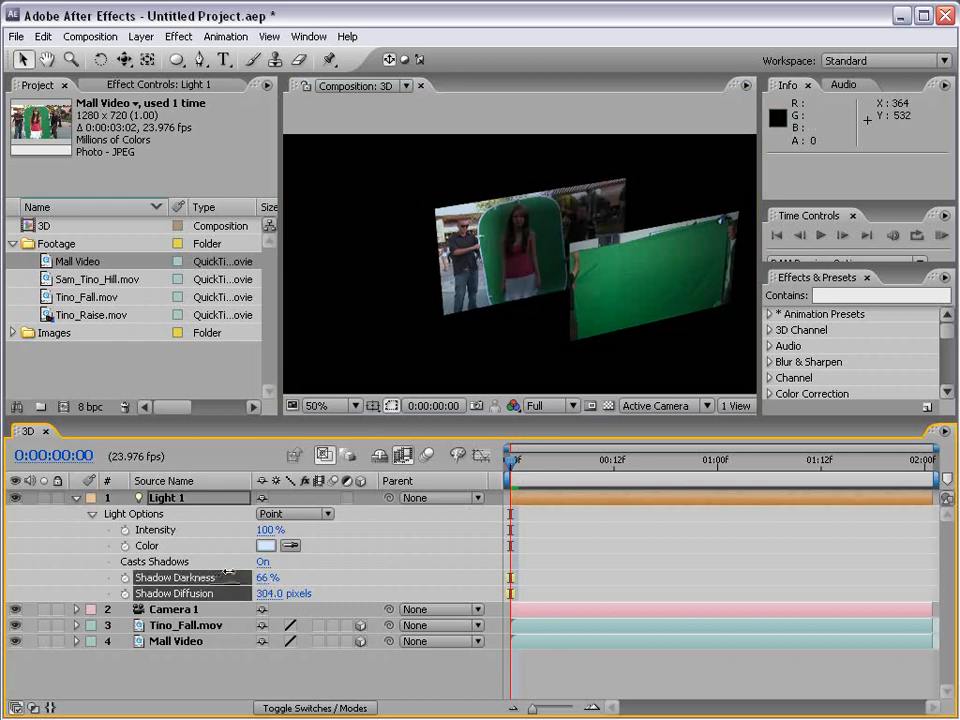
left_click(228, 573)
left_click(578, 565)
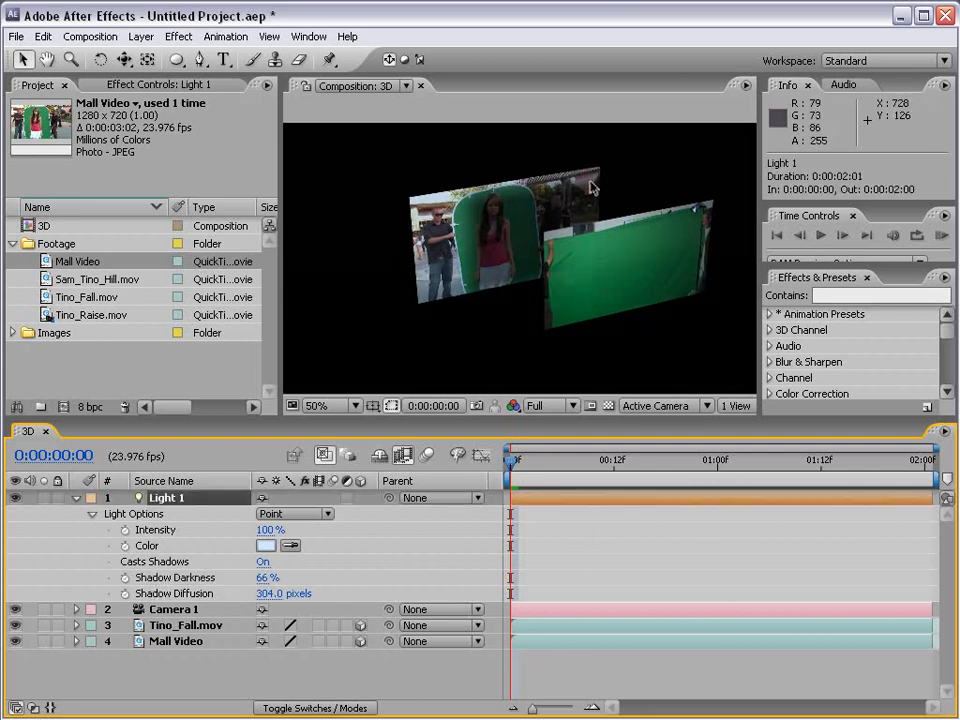
- Delete the Light 1 layer and reset Camera 1's Transform properties
left_click(76, 498)
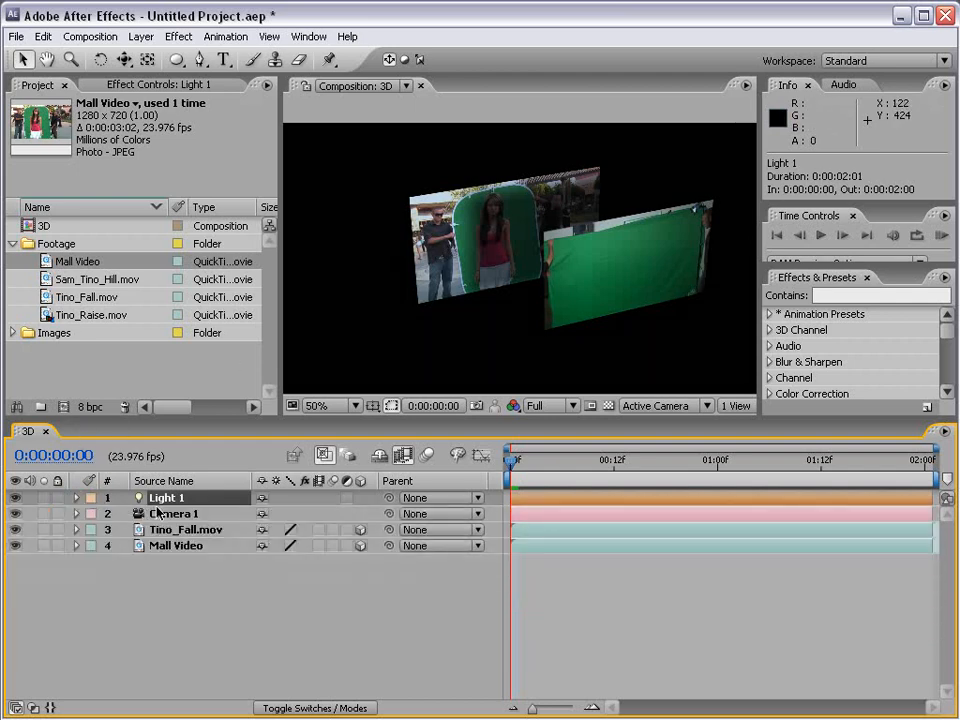
key("Delete")
left_click(158, 498)
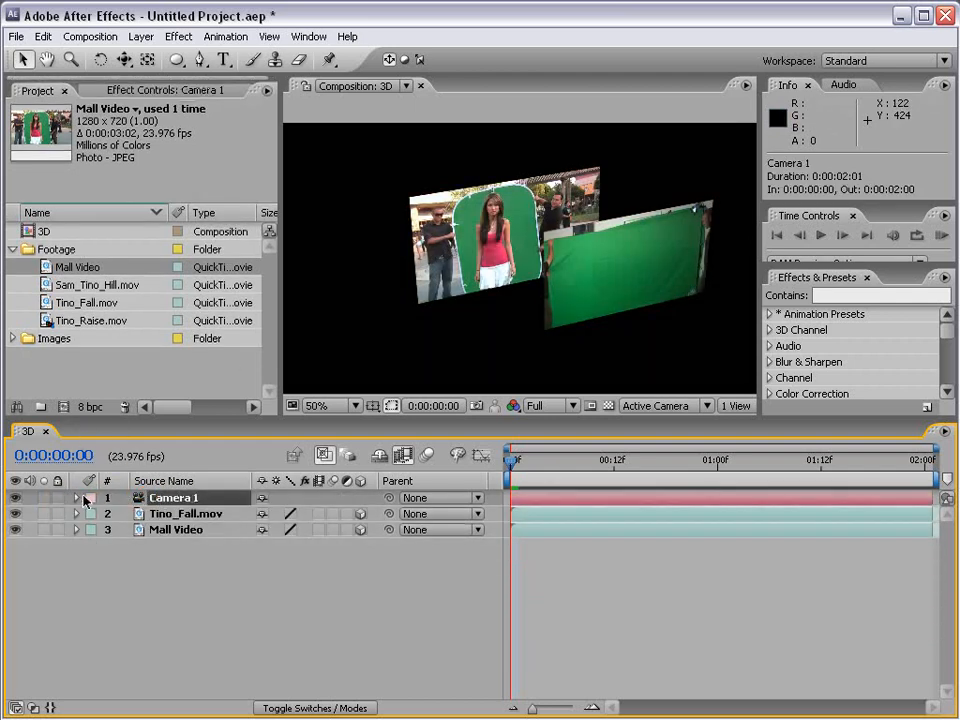
left_click(77, 498)
left_click(262, 514)
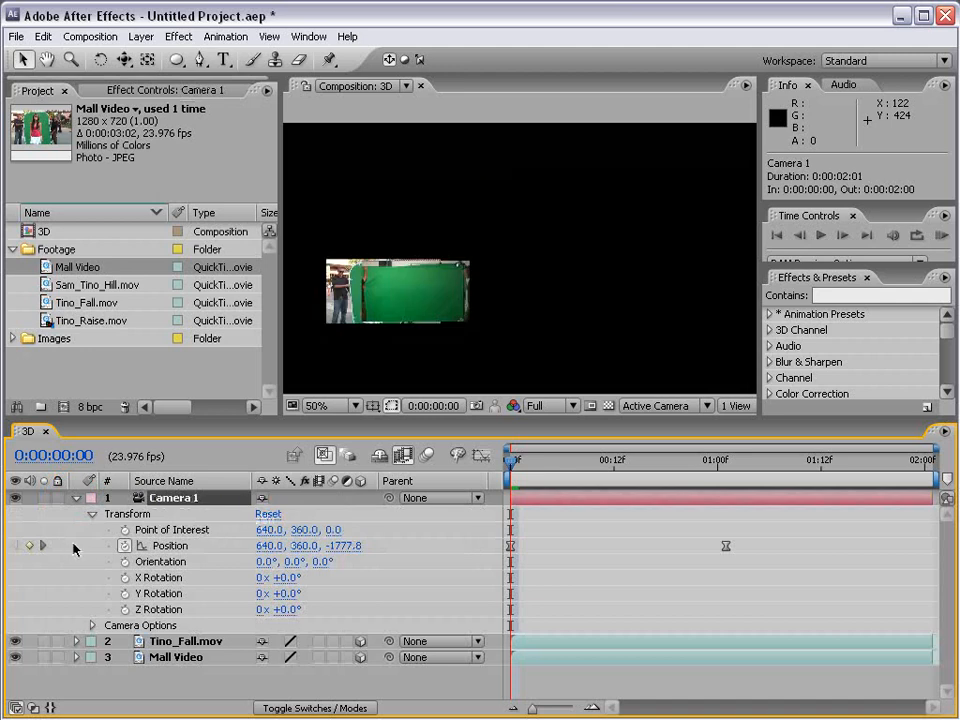
left_click(150, 545)
left_click(77, 498)
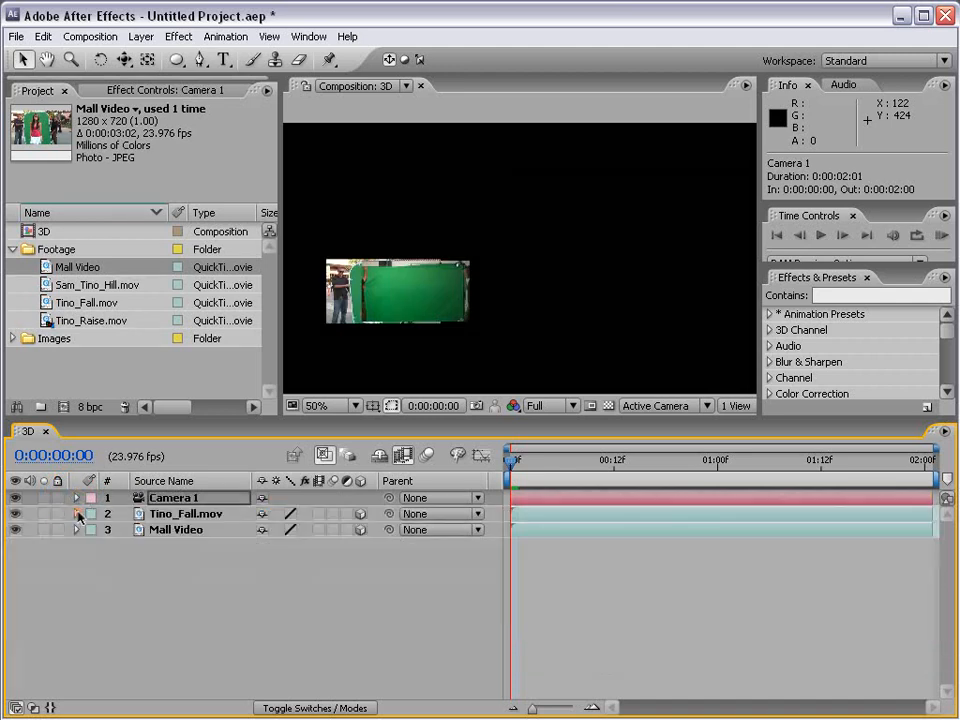
- Reset the Transform properties of Tino_Fall.mov and Mall Video, and collapse both layers
left_click(77, 514)
left_click(266, 531)
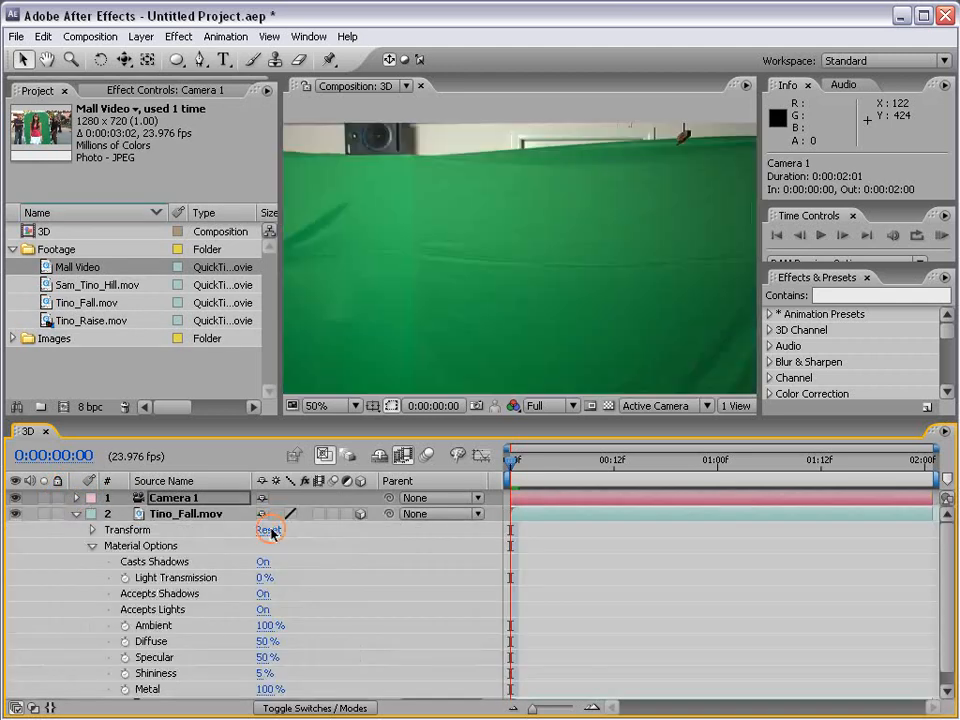
left_click(77, 514)
left_click(77, 530)
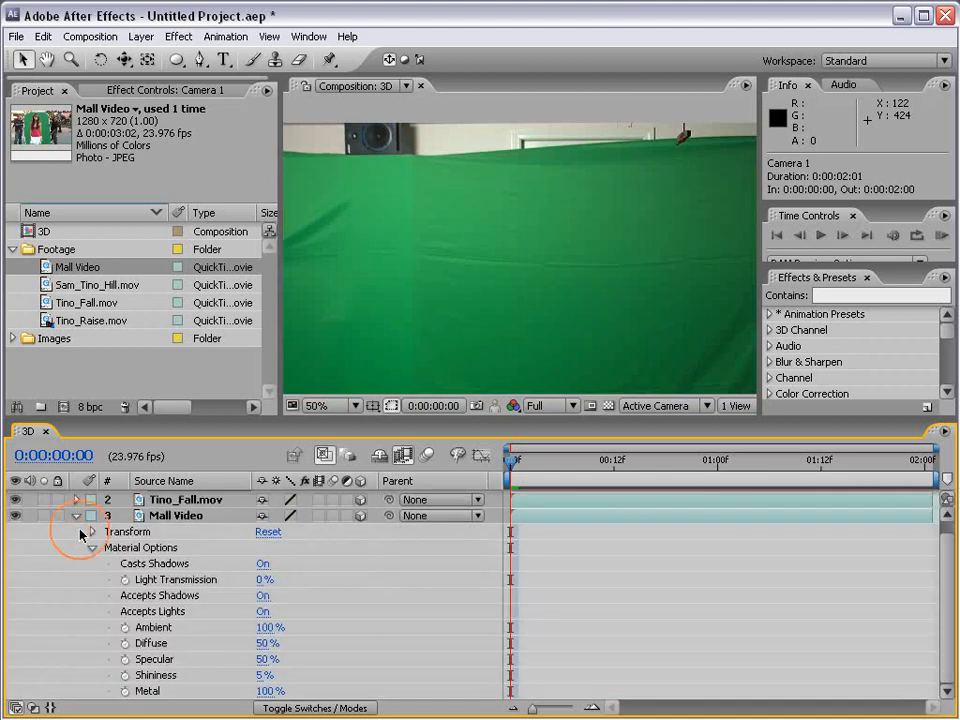
left_click(75, 516)
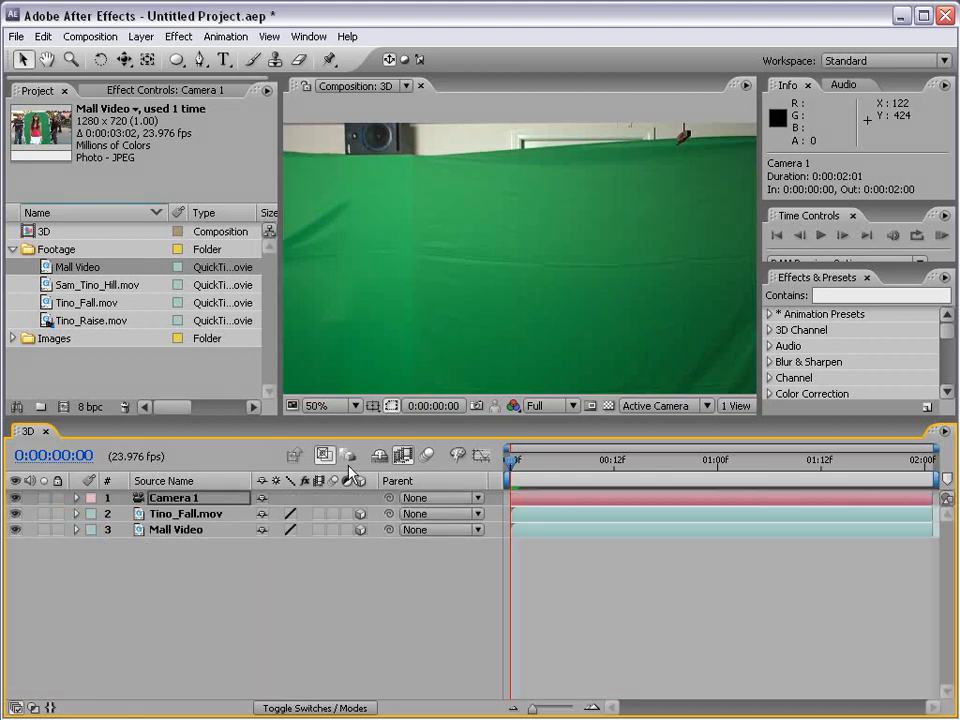
- Scale Tino_Fall.mov down to less than half the frame width, and scale Mall Video to 40%
scroll(464, 253, "down", 2)
left_click_drag(512, 341, 496, 317)
left_click(482, 279)
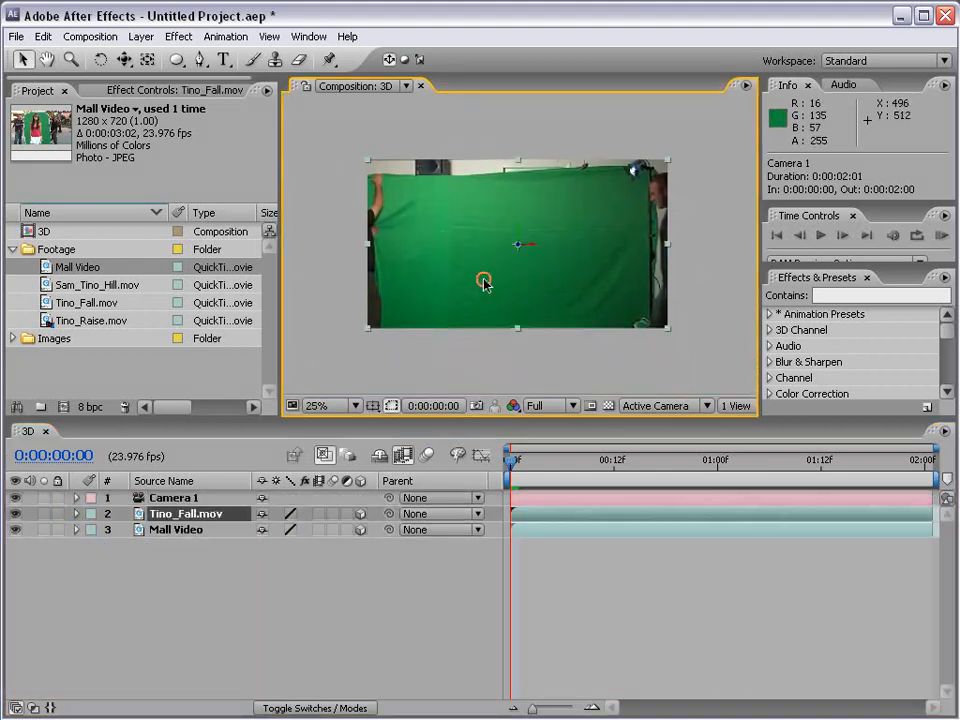
left_click_drag(667, 333, 582, 284)
left_click(621, 314)
left_click_drag(670, 330, 606, 285)
- Move Mall Video sideways along its X axis until it clears Tino_Fall.mov, and bring Tino_Fall.mov closer to the camera
key("period")
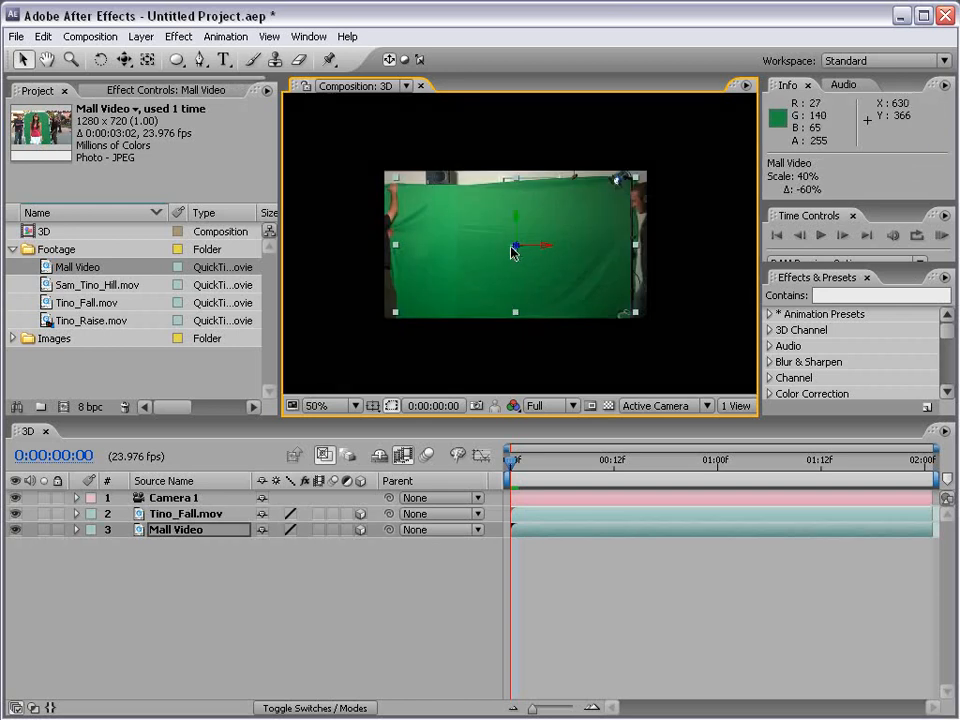
left_click_drag(519, 251, 669, 250)
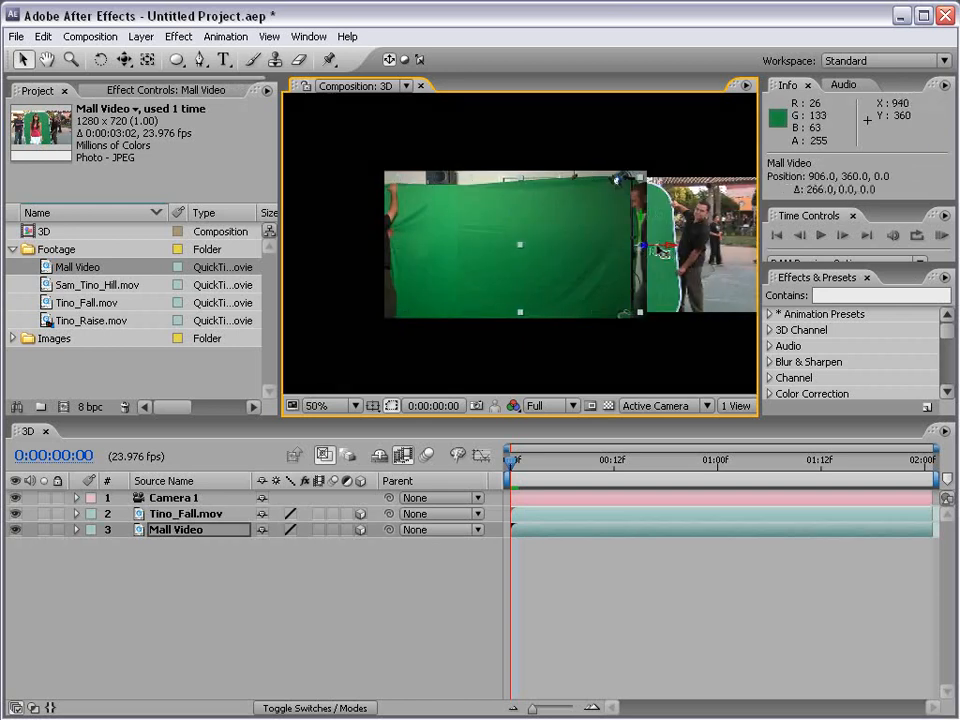
left_click(446, 264)
left_click_drag(538, 251, 205, 282)
- Push Mall Video farther back in depth behind Tino_Fall.mov and deselect it, with both clips in view
left_click(680, 233)
left_click_drag(648, 250, 620, 616)
left_click(620, 616)
key("space")
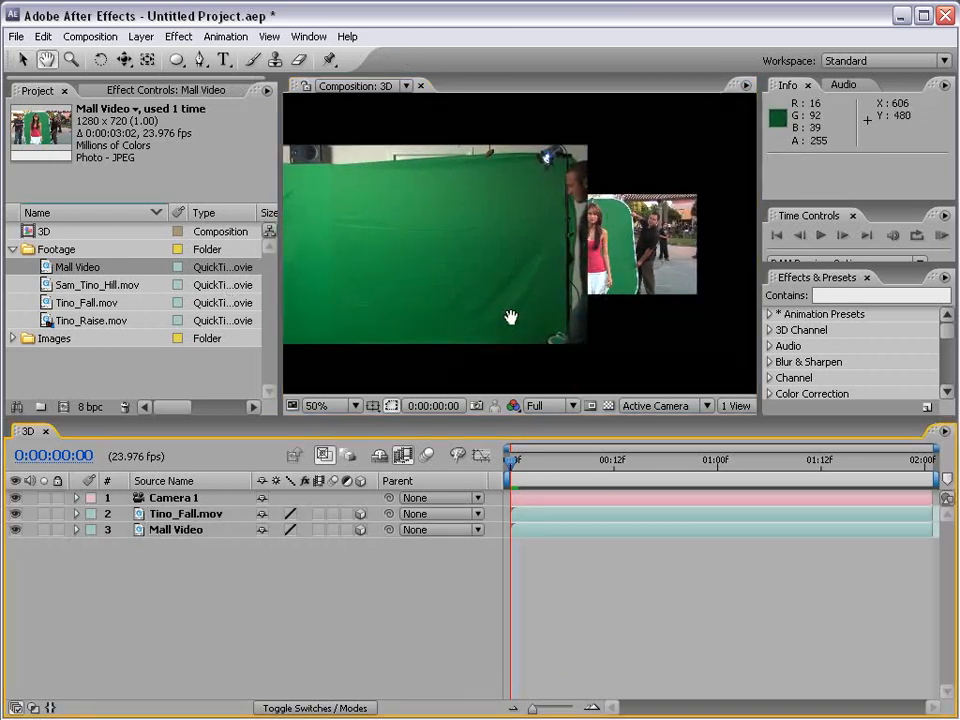
left_click_drag(510, 317, 565, 321)
scroll(547, 296, "down", 1)
scroll(547, 296, "up", 1)
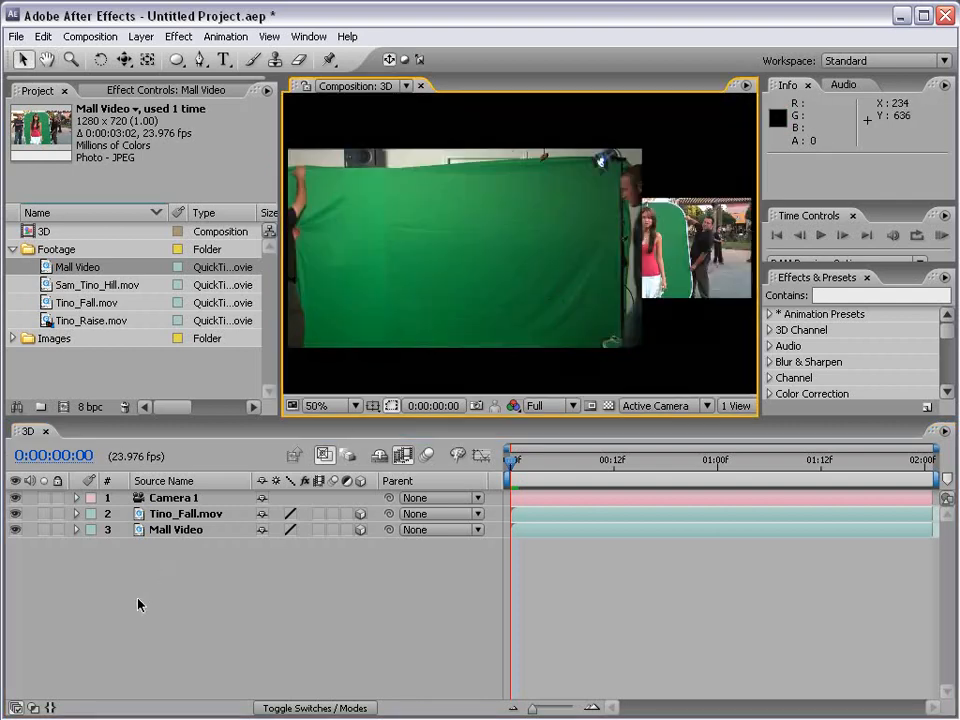
- Turn on Depth of Field in Camera 1's Camera Options and raise Aperture to about 801.3 pixels
left_click(84, 499)
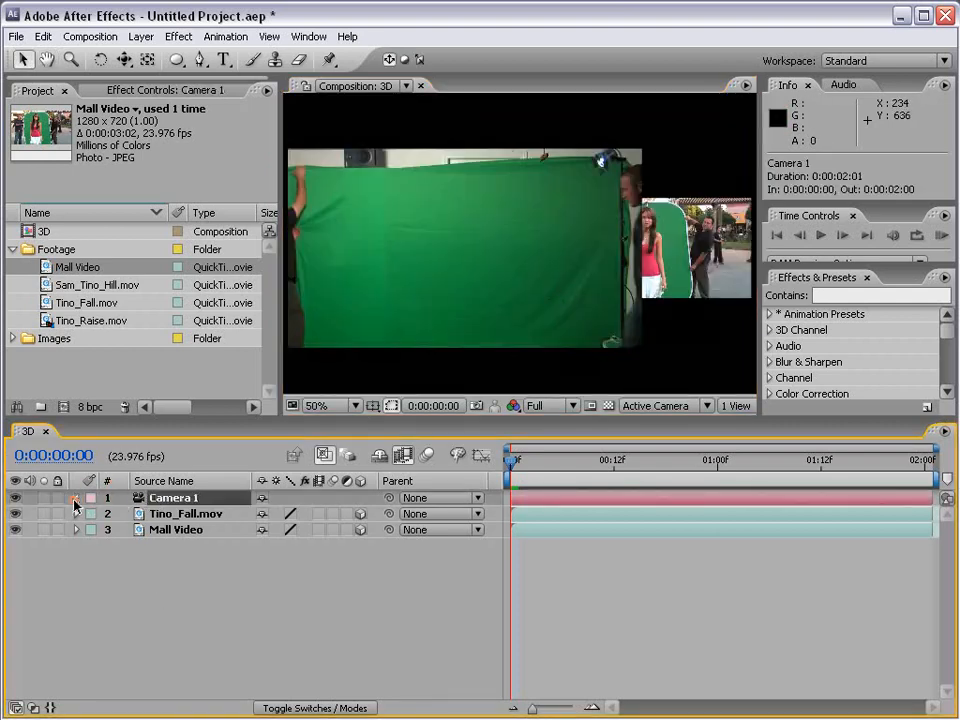
left_click(75, 498)
left_click(92, 514)
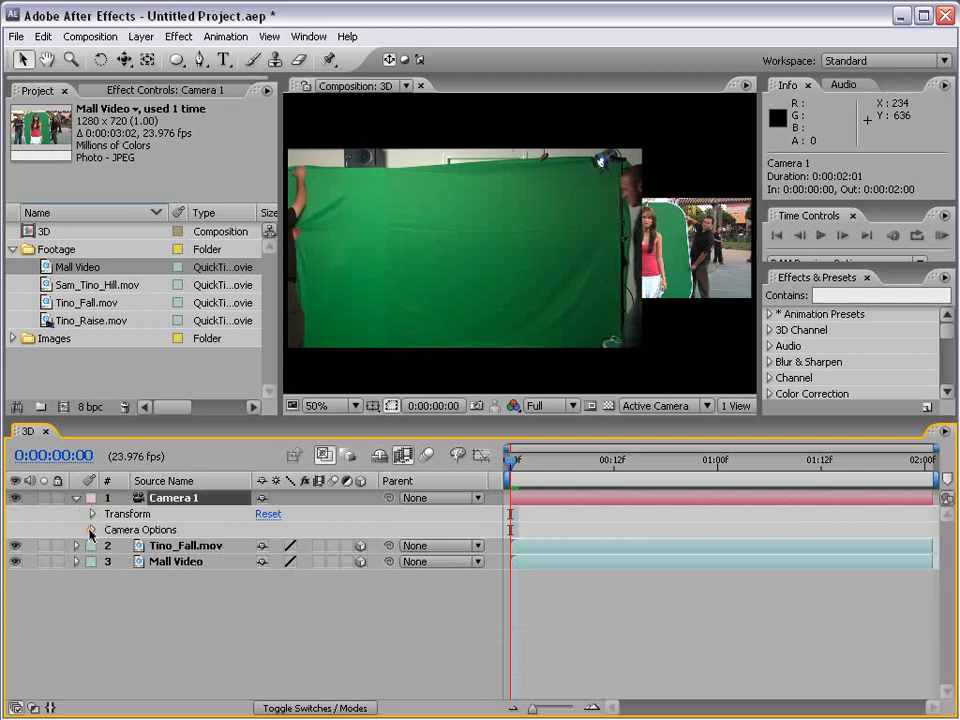
left_click(92, 530)
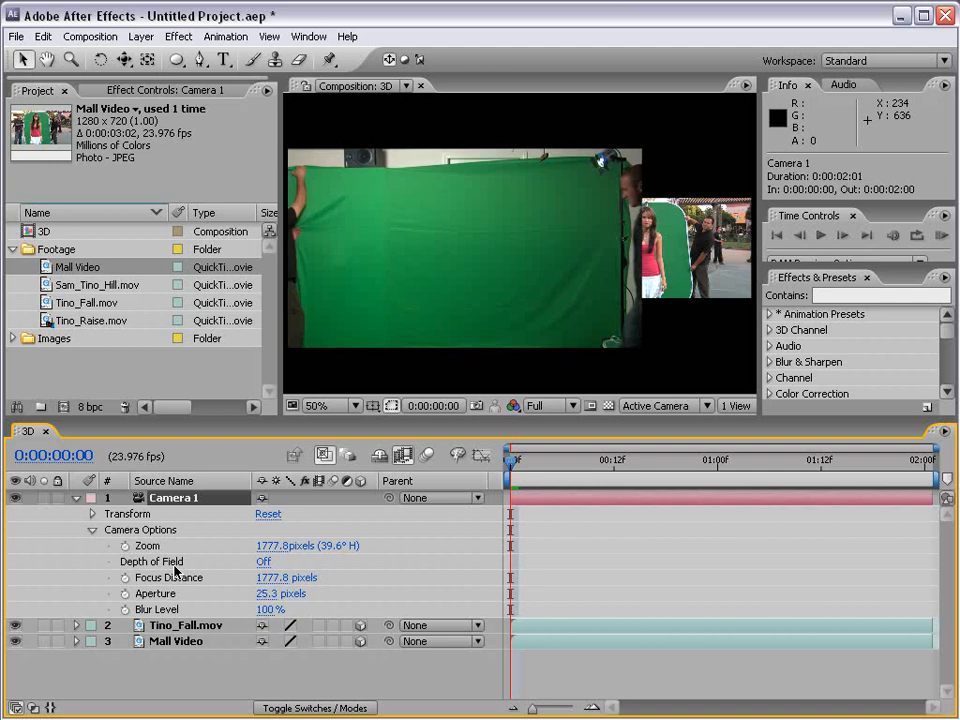
left_click(265, 562)
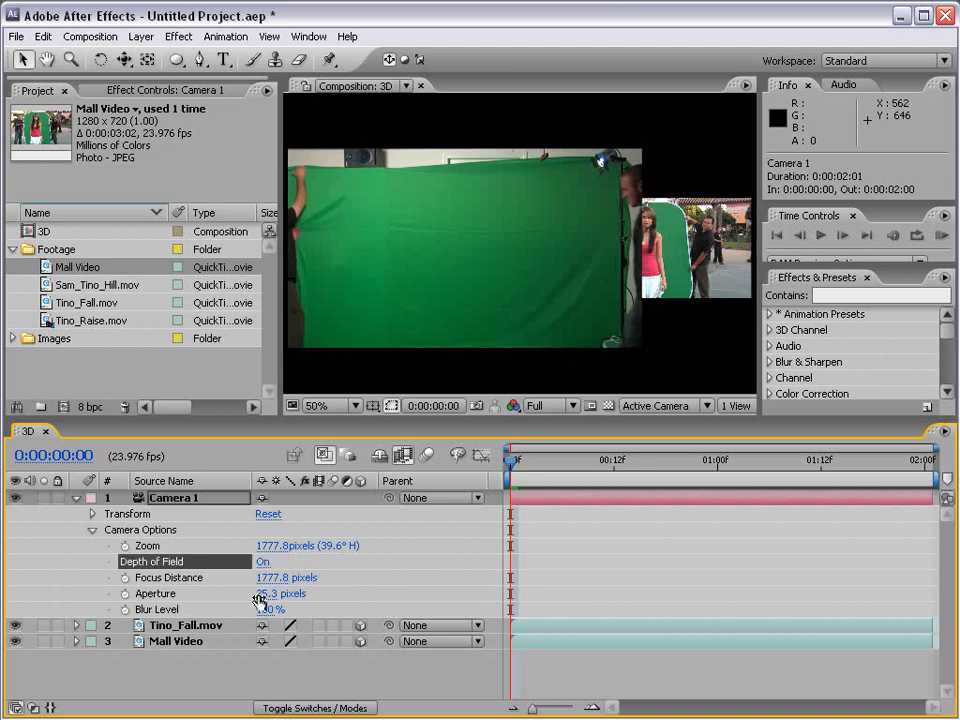
left_click_drag(260, 594, 812, 560)
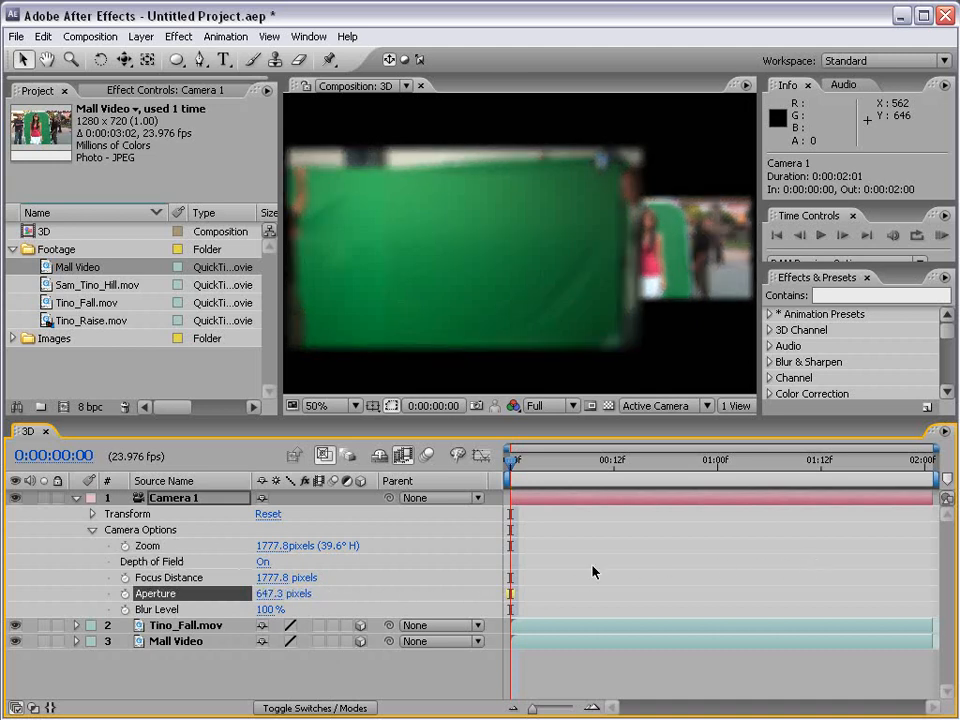
left_click_drag(290, 594, 420, 589)
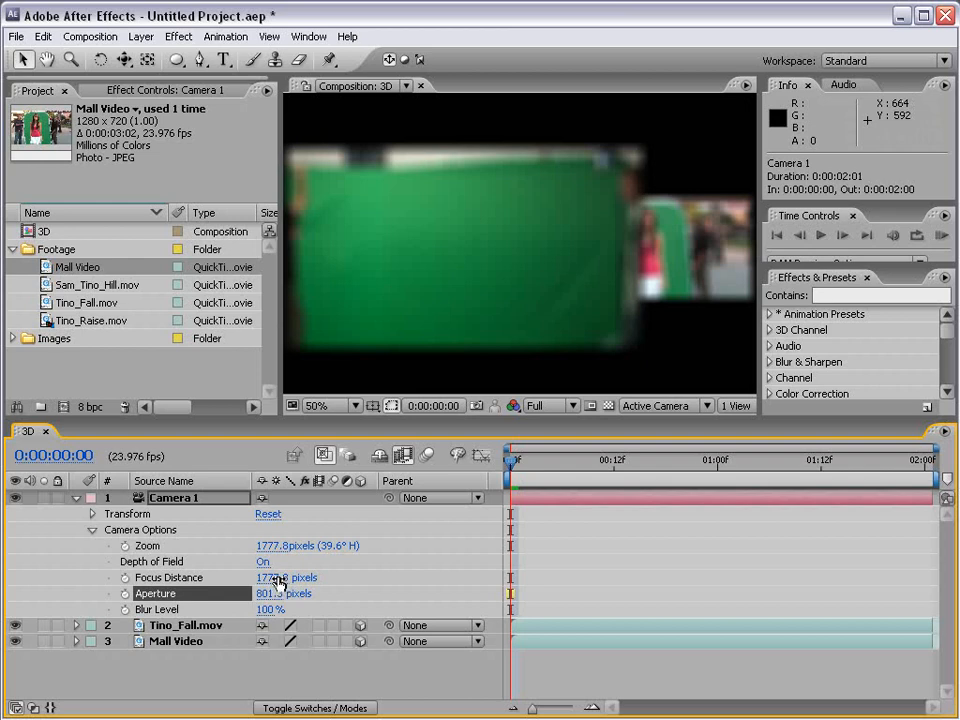
- Shift Camera 1's focus between the two clips, ending at a Focus Distance of 2328.8 pixels, and switch Depth of Field off
left_click_drag(286, 577, 868, 575)
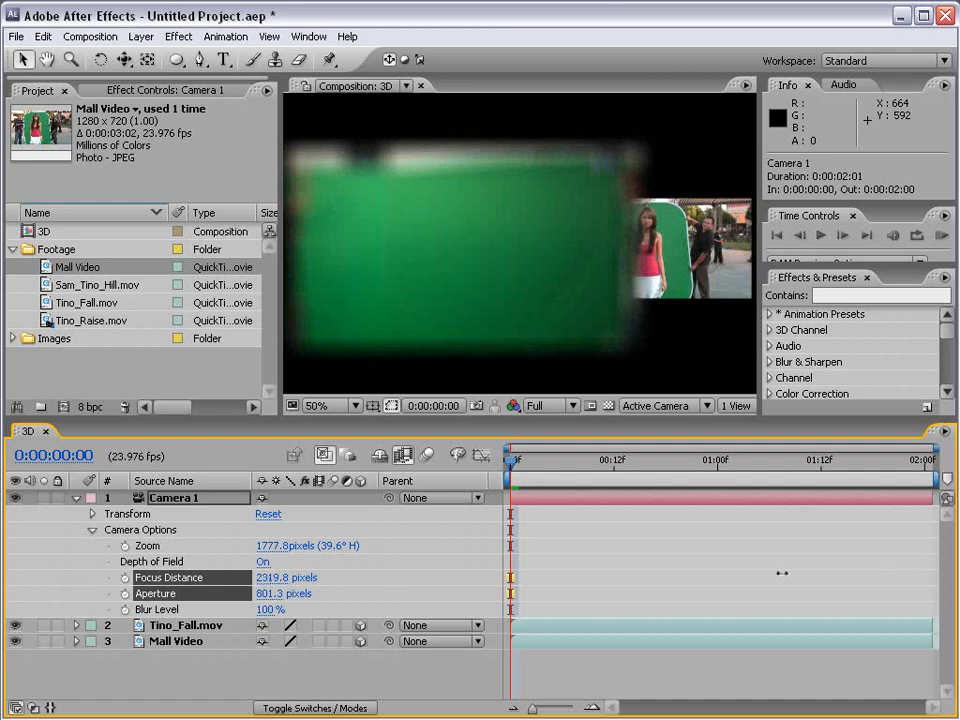
left_click_drag(782, 573, 222, 598)
left_click_drag(270, 588, 168, 588)
left_click_drag(582, 466, 718, 467)
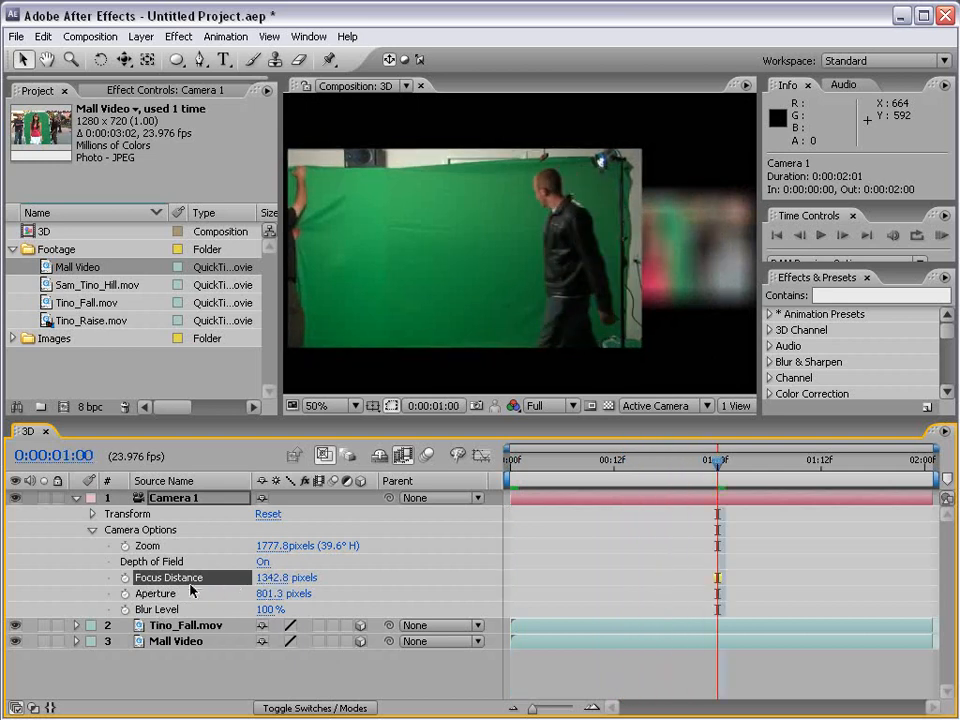
left_click_drag(266, 578, 176, 565)
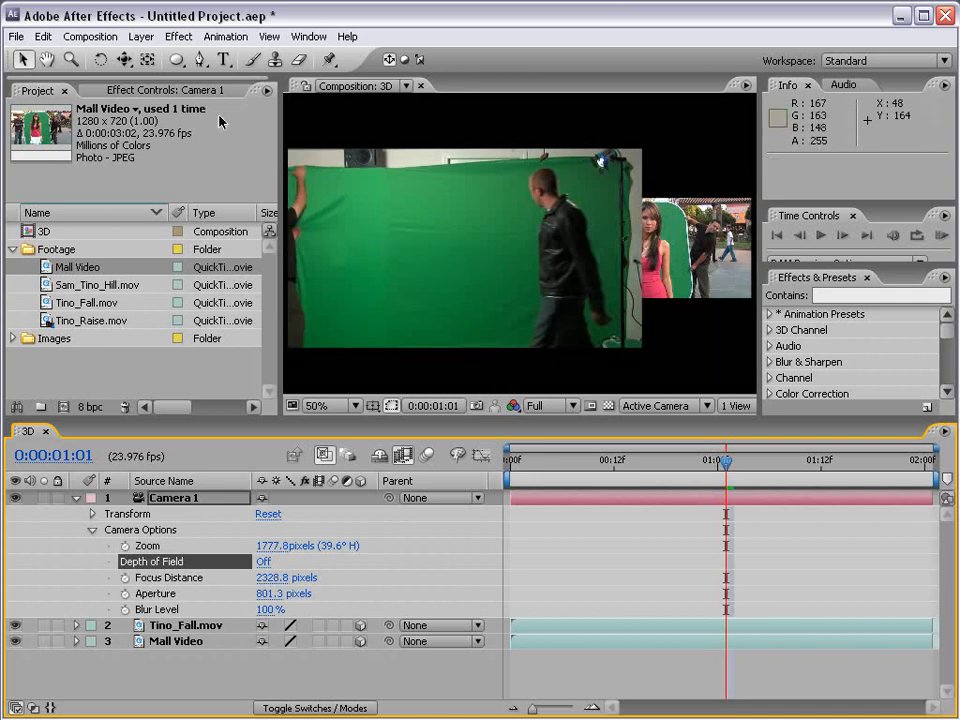
- Create a new black solid layer at the top of the 3D composition
left_click(148, 40)
mouse_move(285, 58)
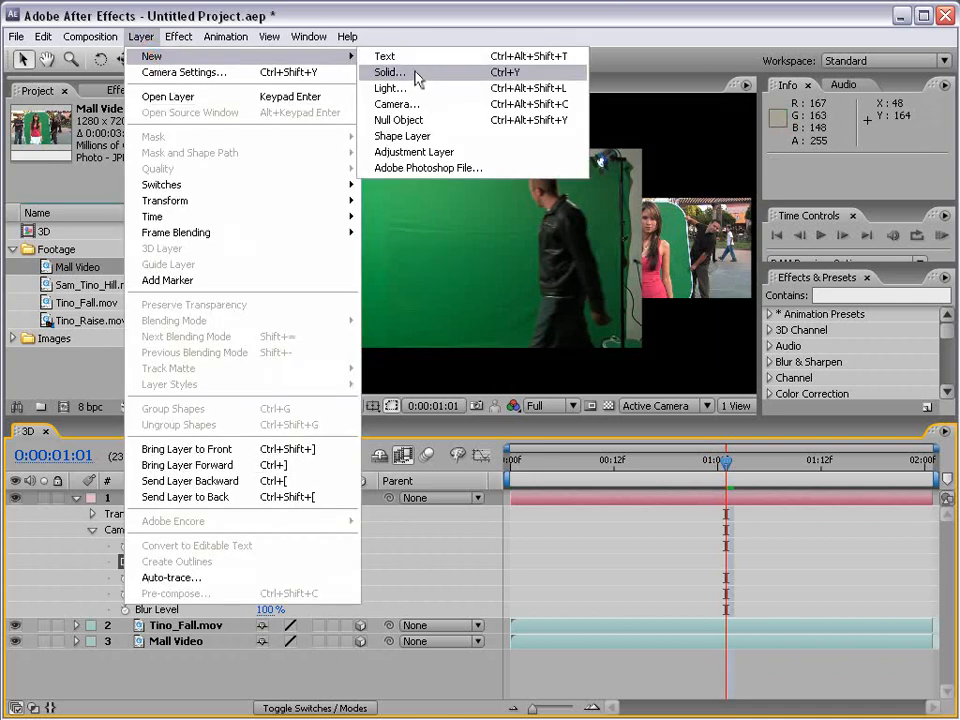
left_click(568, 72)
left_click(656, 600)
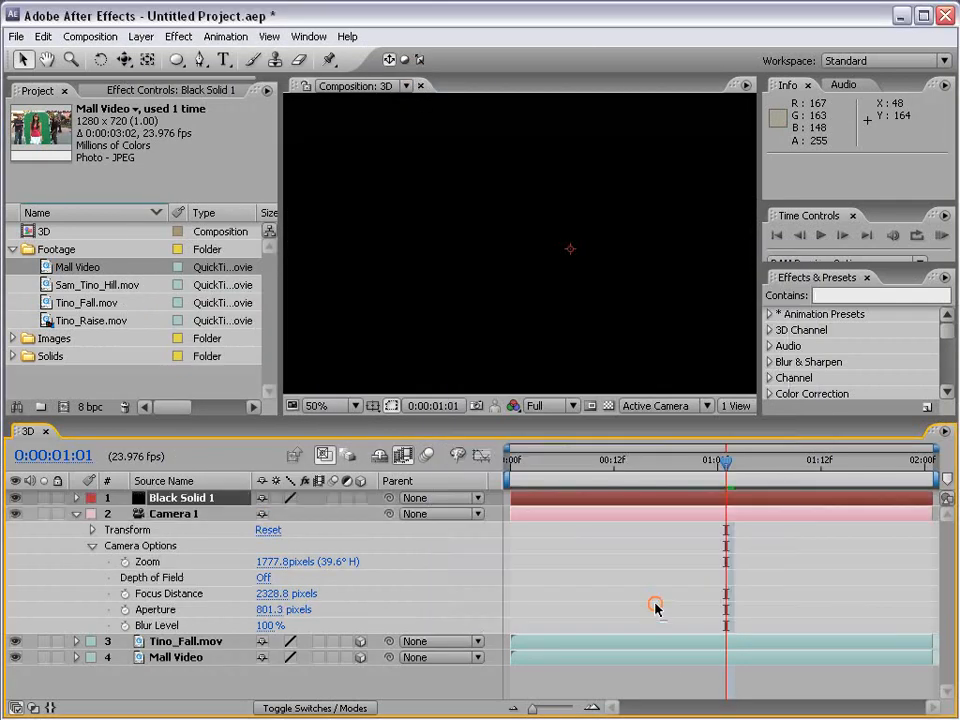
- Search the effects for "particl" and apply CC Particle World to Black Solid 1
left_click(845, 295)
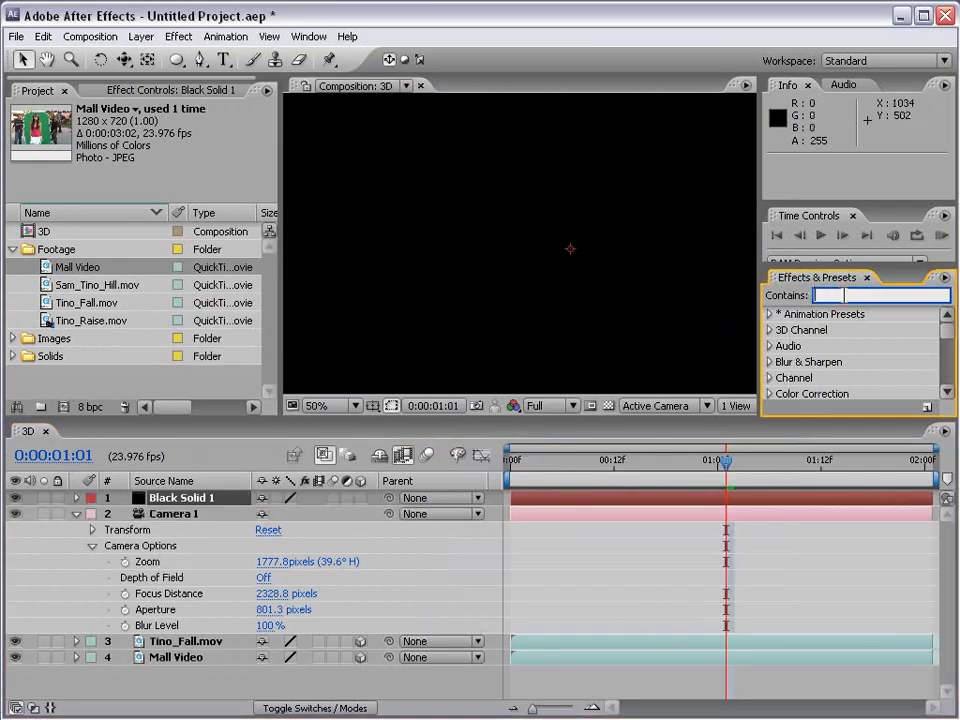
type("particl")
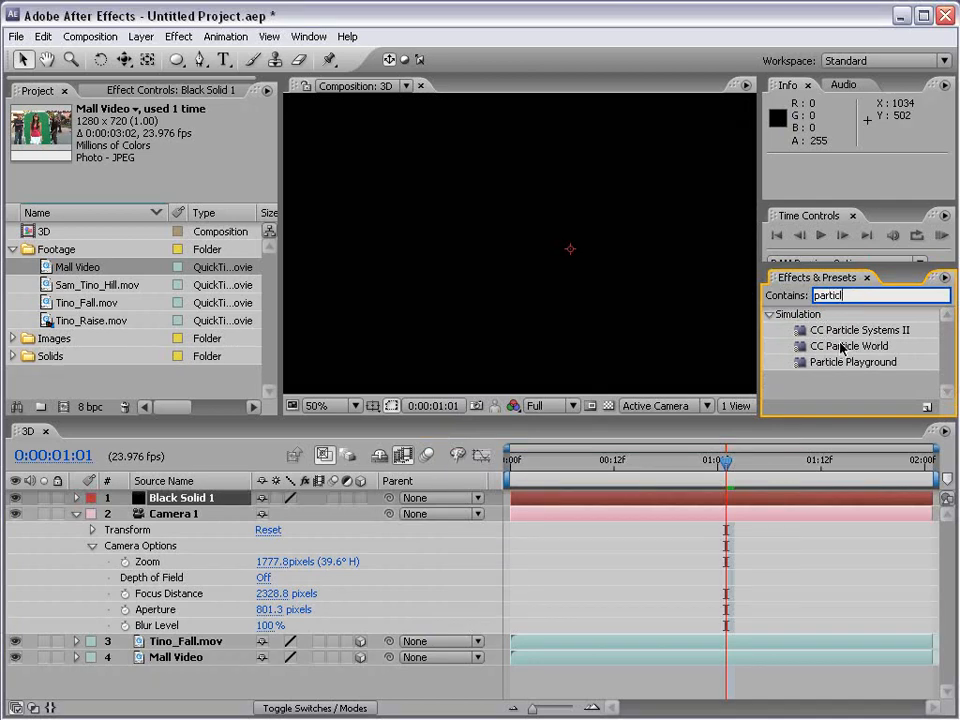
left_click_drag(853, 348, 183, 497)
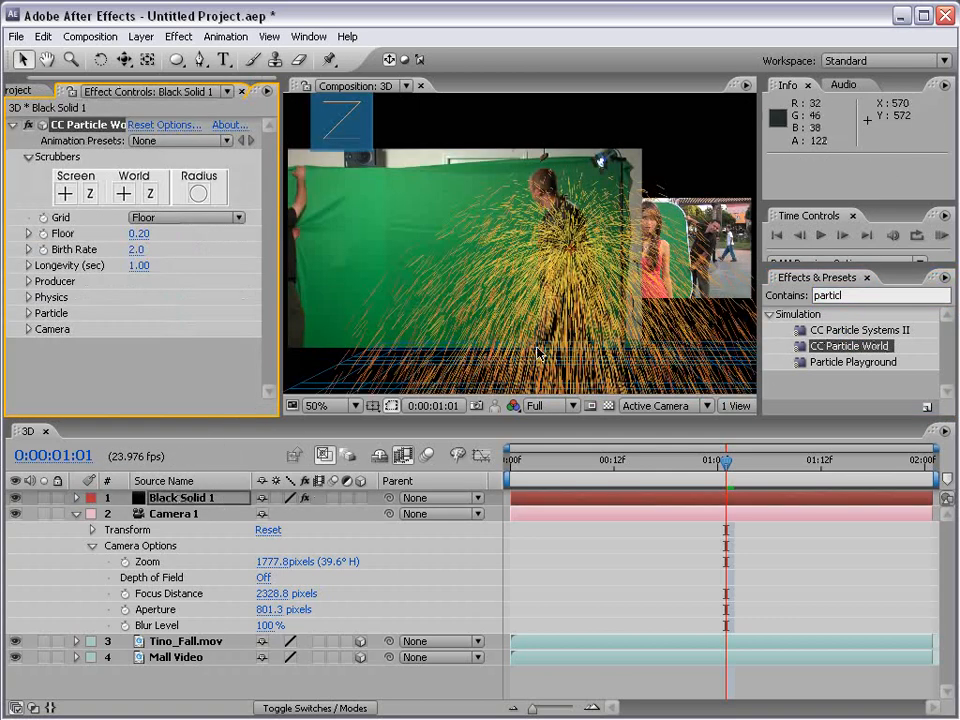
- Collapse Camera 1's properties and reselect the Black Solid 1 layer
scroll(573, 278, "down", 1)
scroll(573, 278, "up", 1)
left_click_drag(589, 326, 446, 189)
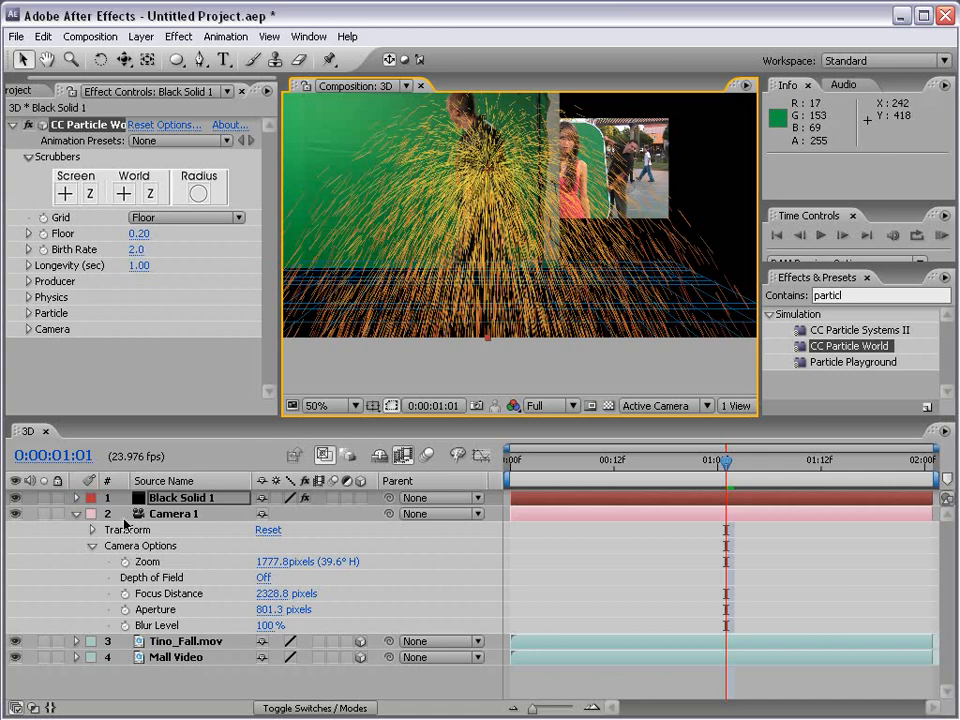
left_click(173, 513)
left_click(76, 513)
left_click(165, 498)
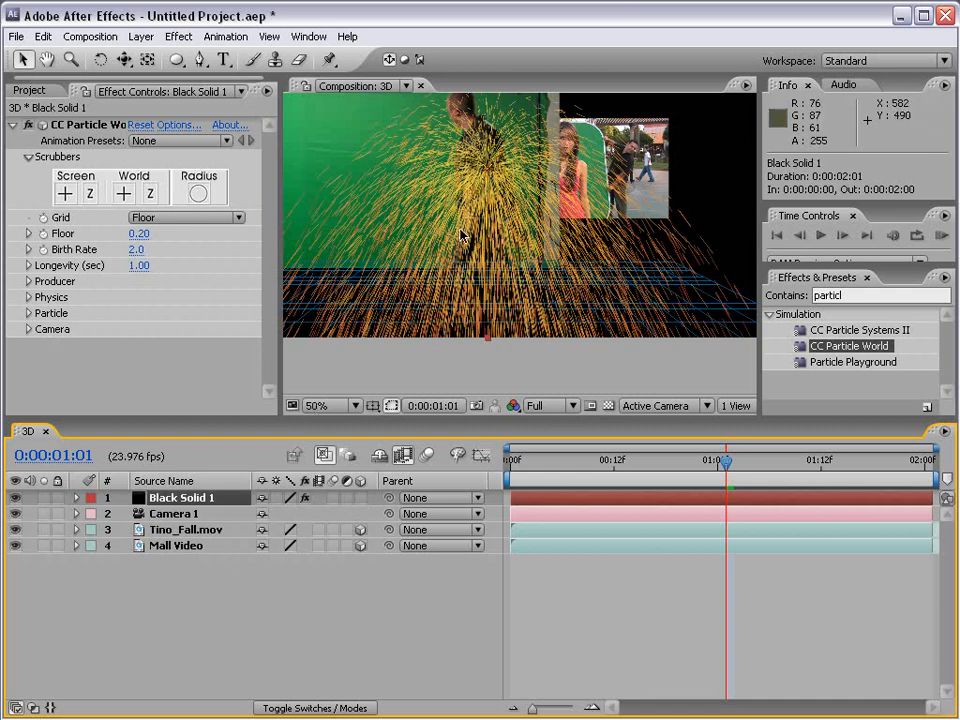
- Orbit Camera 1 around the particles to the far side of the clips, to about 1431.3, 236.0, 1587.1
left_click_drag(124, 59, 256, 64)
key("space")
left_click_drag(493, 144, 495, 185)
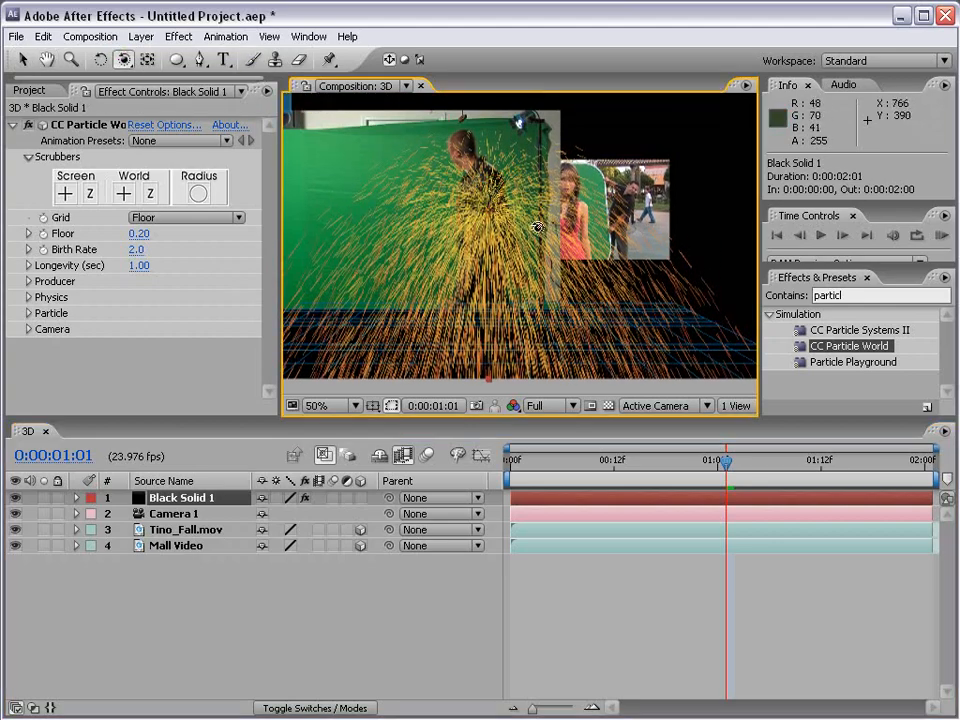
left_click_drag(632, 224, 449, 245)
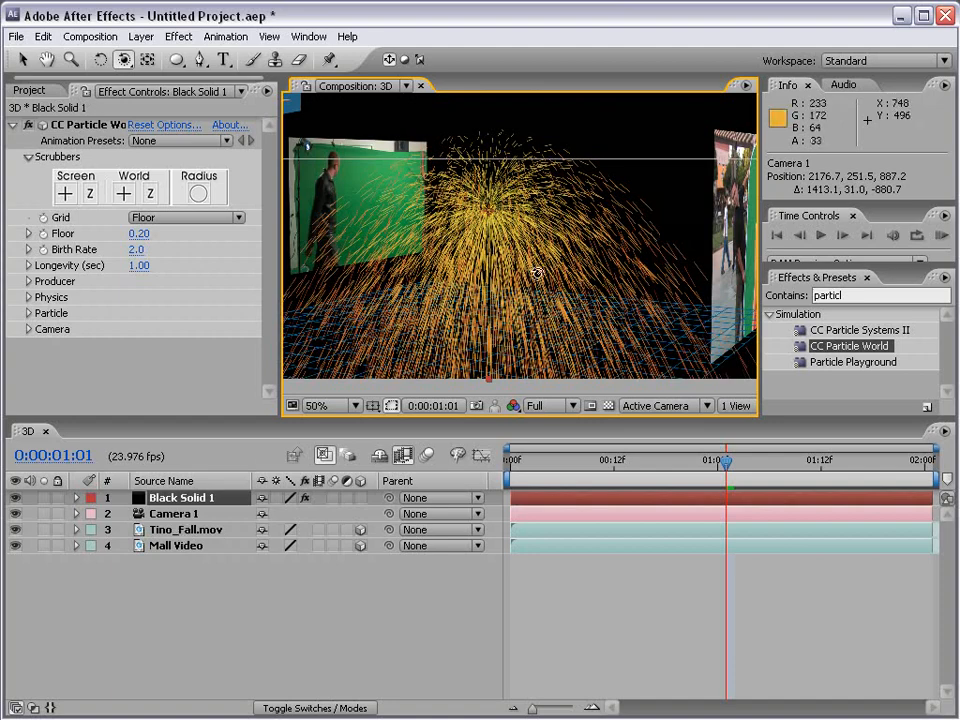
left_click_drag(638, 278, 566, 272)
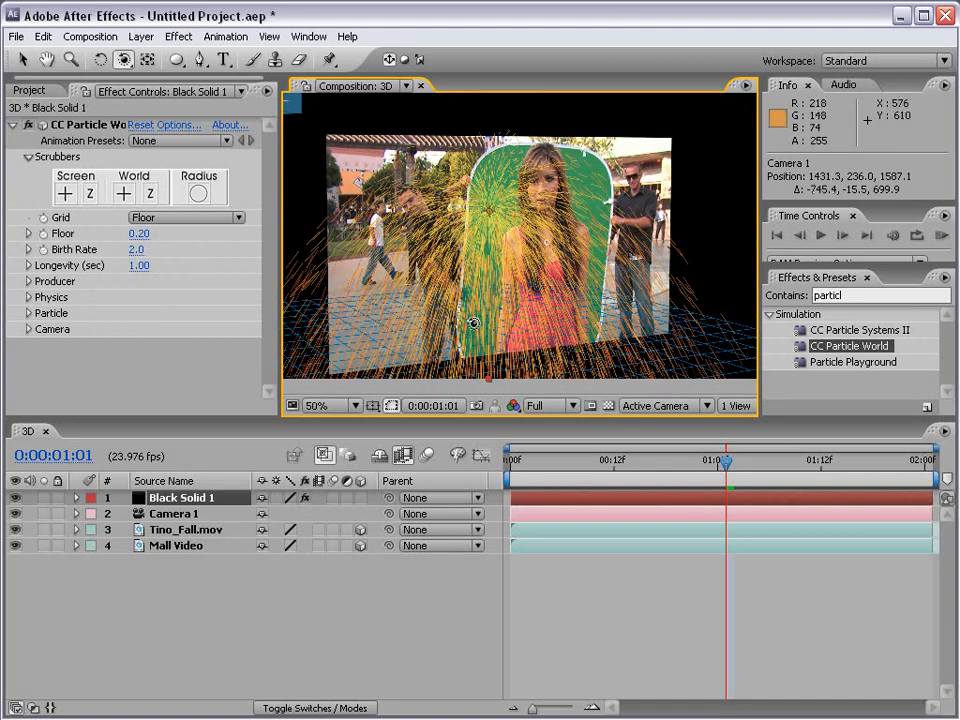
- Place the Mall Video layer above Black Solid 1 and orbit Camera 1 to about 486.1, 158.7, 1759.6
left_click_drag(170, 548, 168, 496)
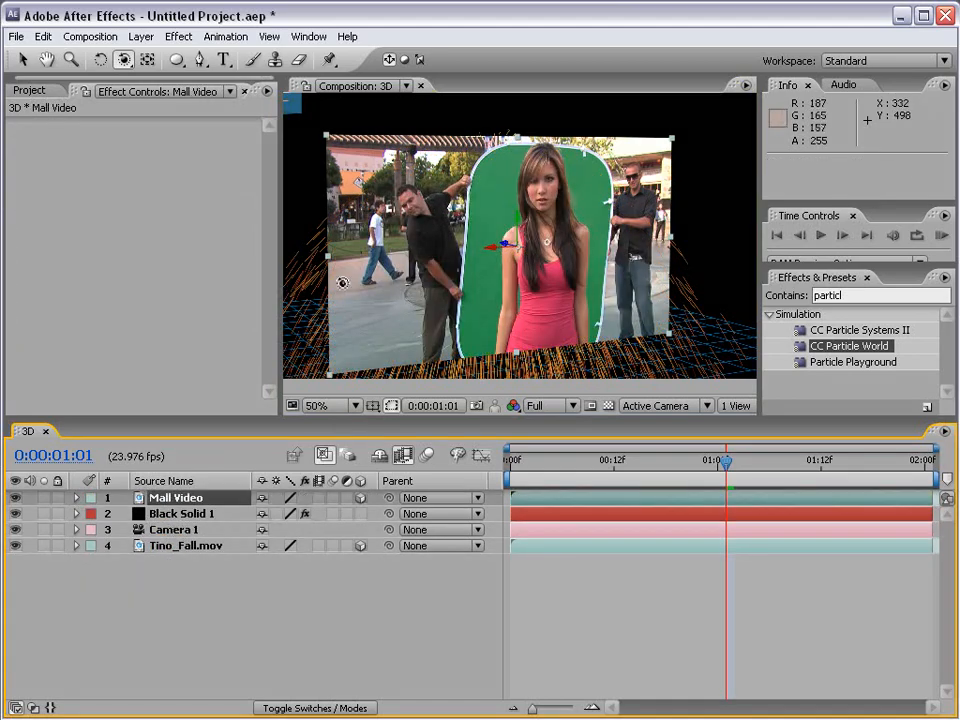
left_click_drag(340, 276, 541, 255)
scroll(499, 245, "down", 2)
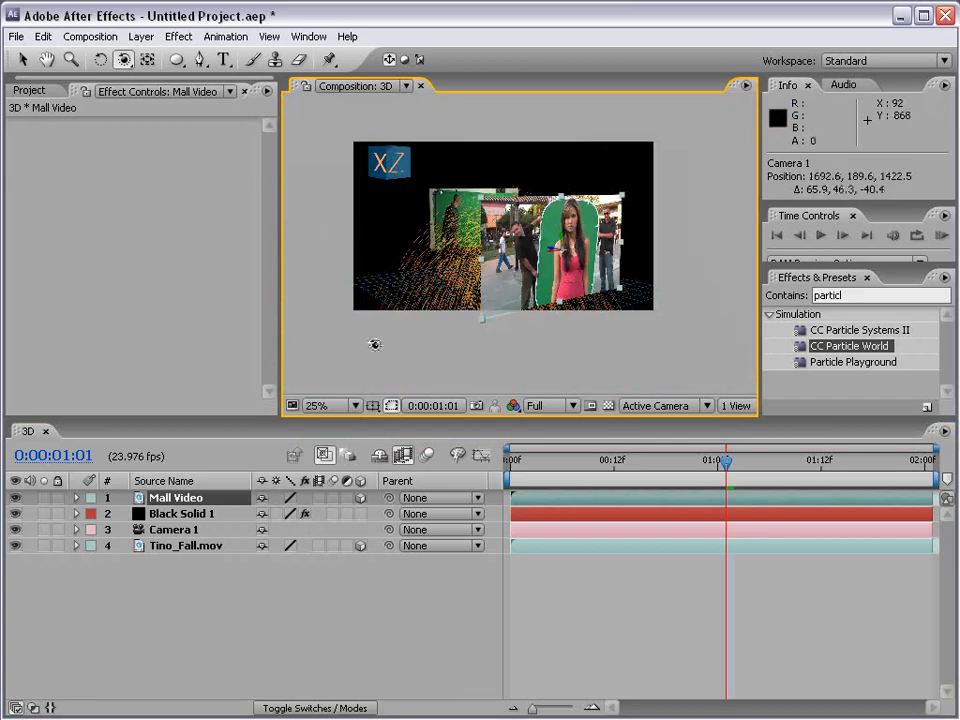
scroll(555, 269, "up", 2)
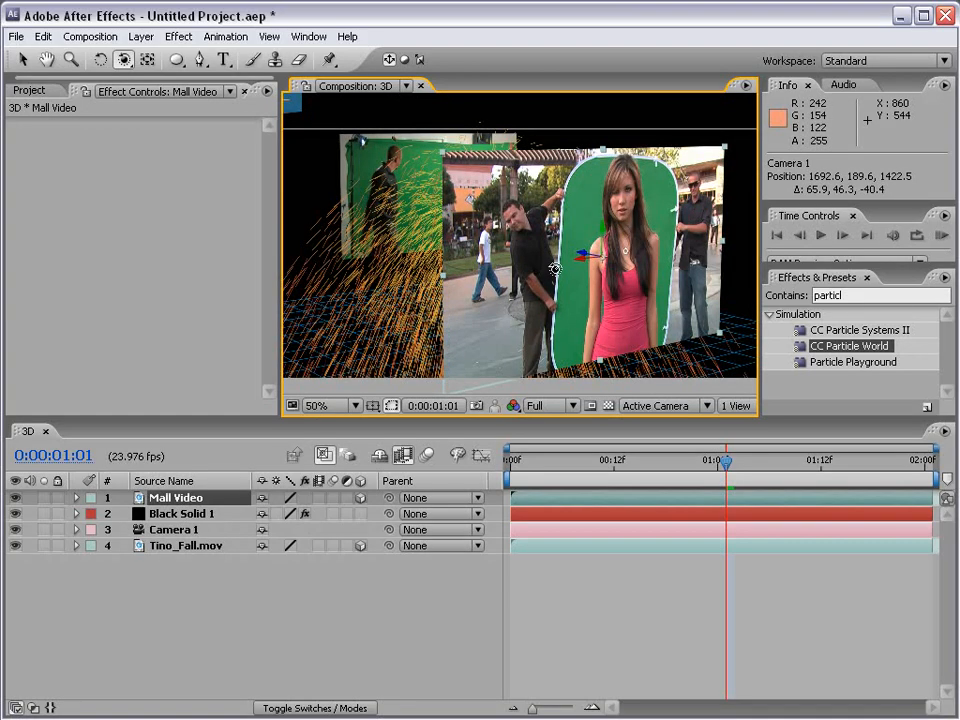
left_click_drag(555, 269, 360, 221)
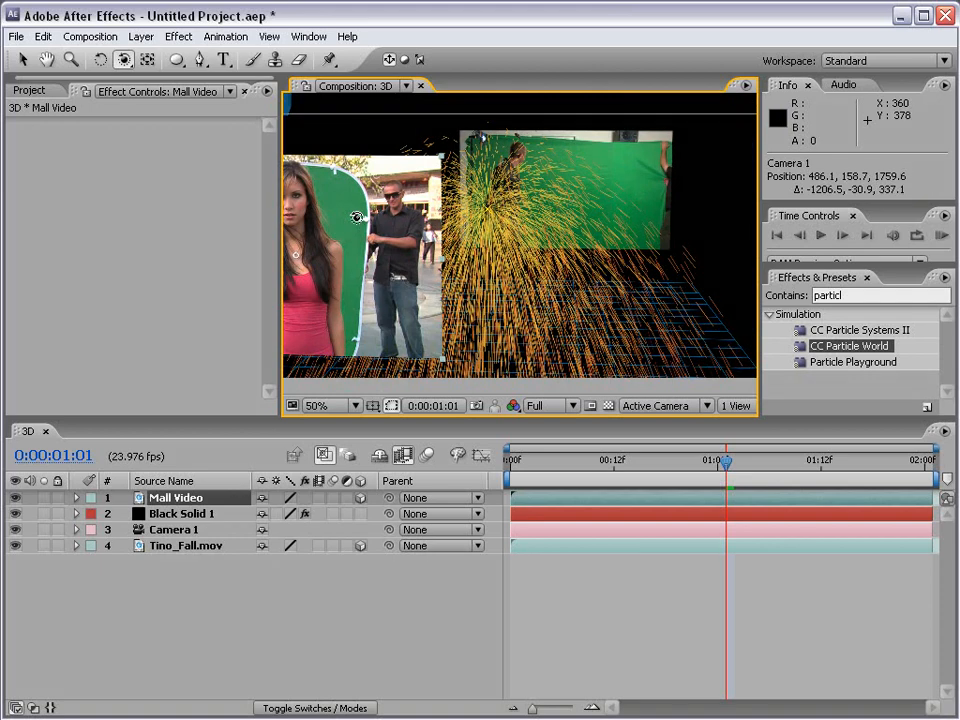